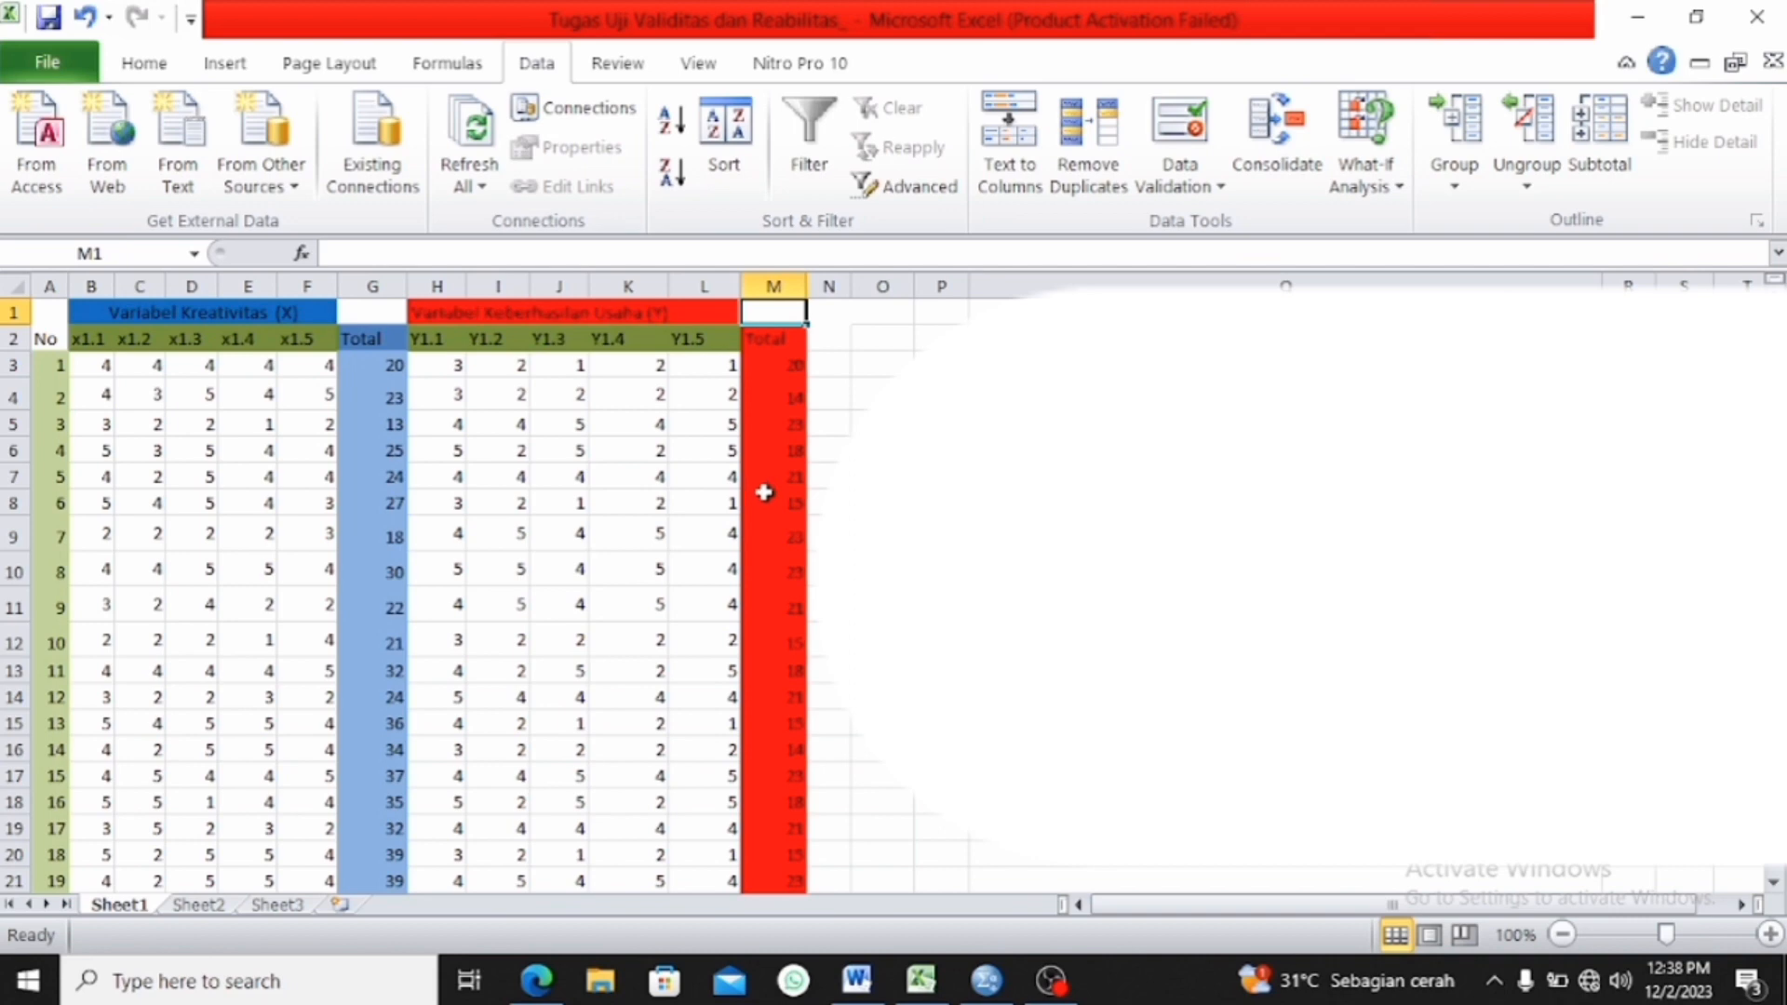
# - Review the questionnaire scores for variables X and Y in the worksheet, and switch to the SPSS Data Editor
pyautogui.scroll(-4, 676, 603)
pyautogui.scroll(-20, 676, 602)
pyautogui.scroll(20, 676, 602)
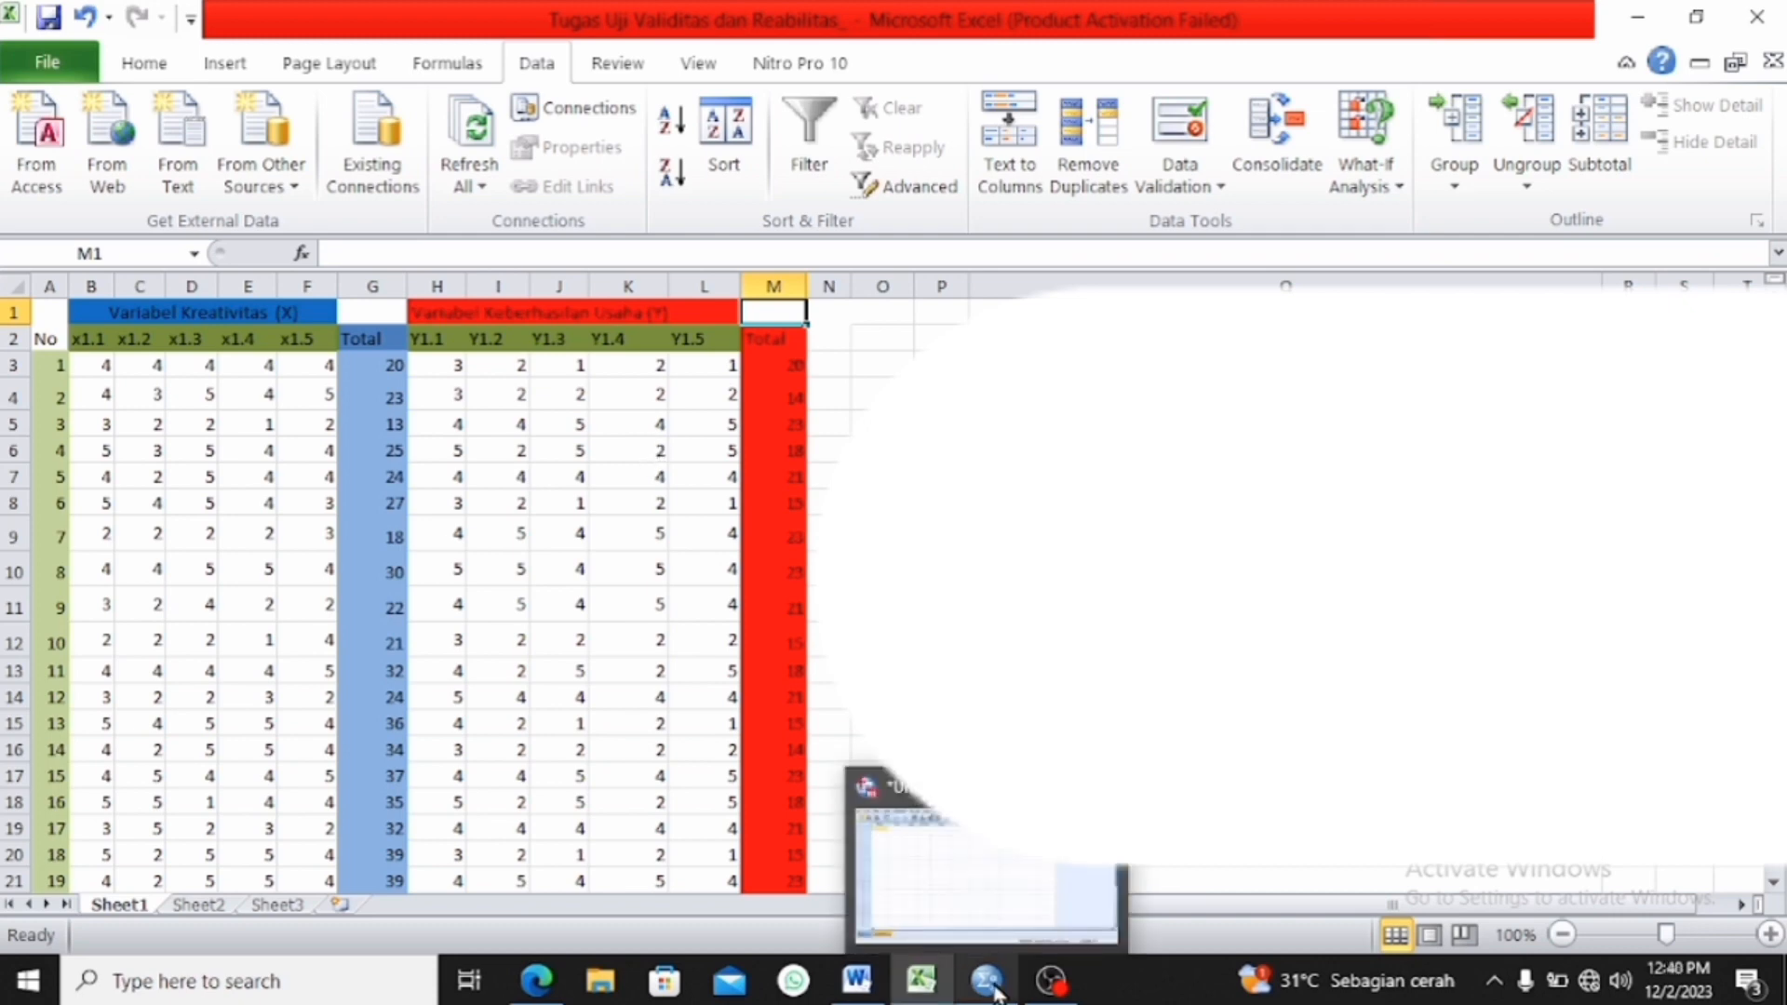
pyautogui.click(994, 992)
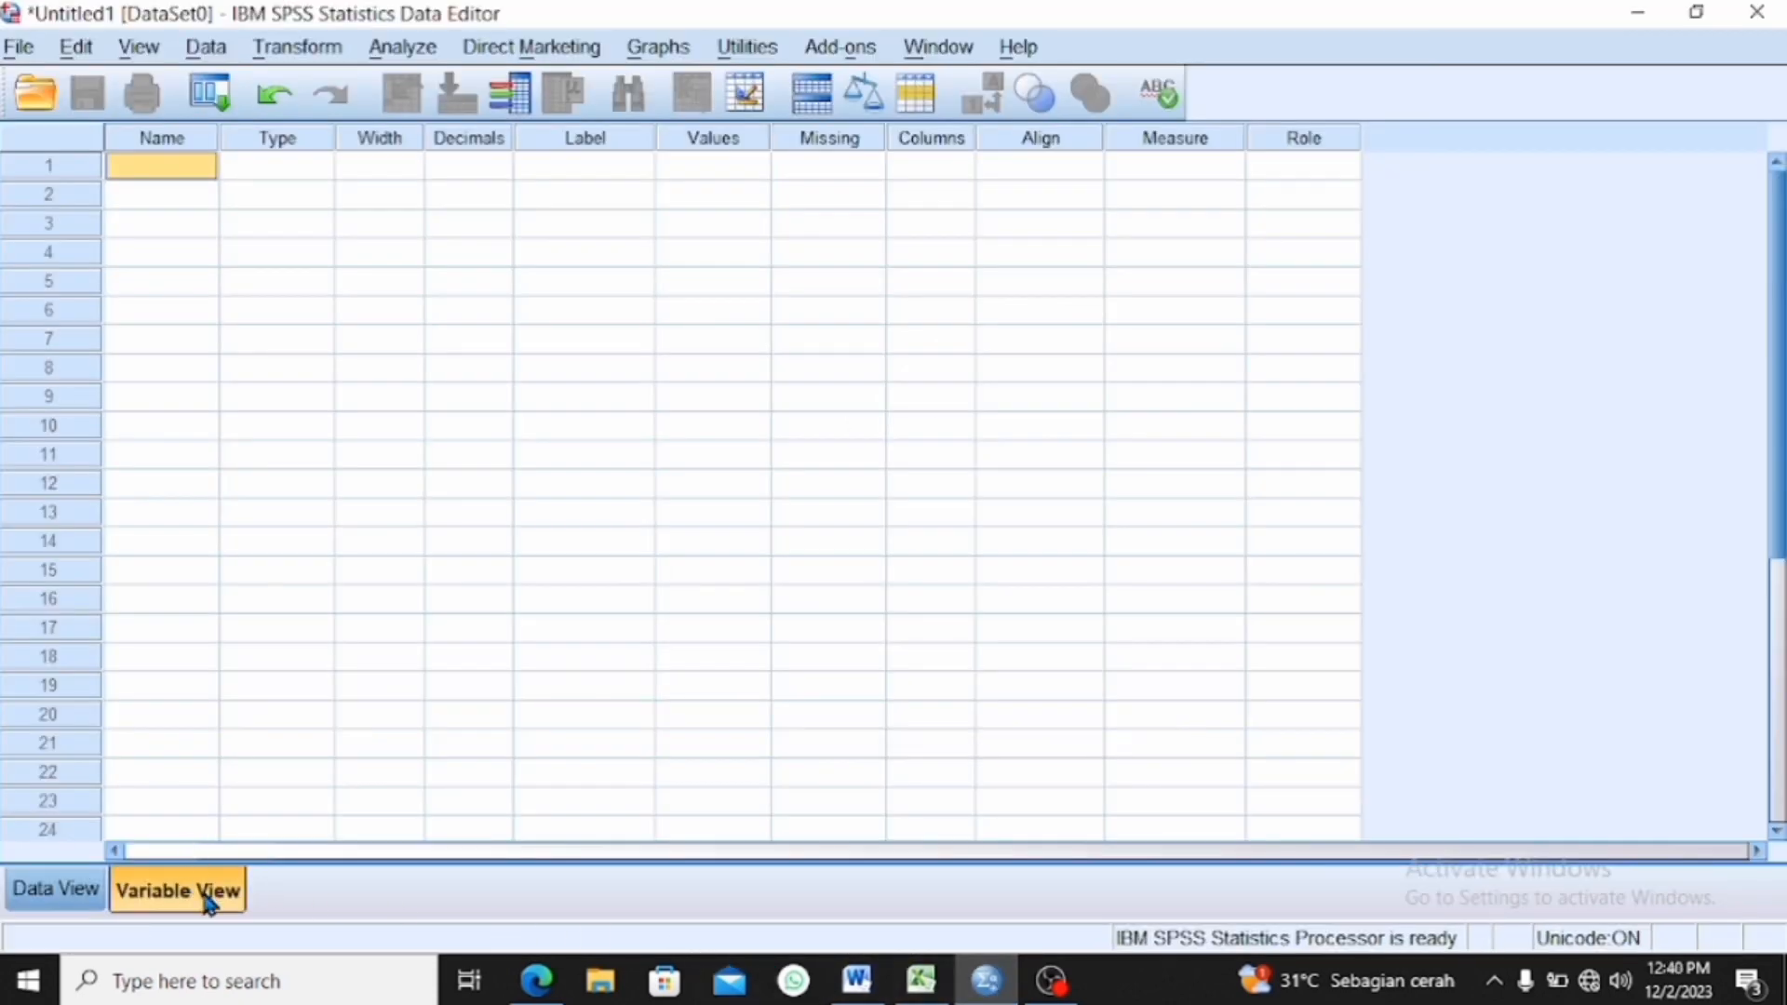
# - Define five variables named x1, x2, x3, x4 and x5 in the first five rows
pyautogui.click(202, 165)
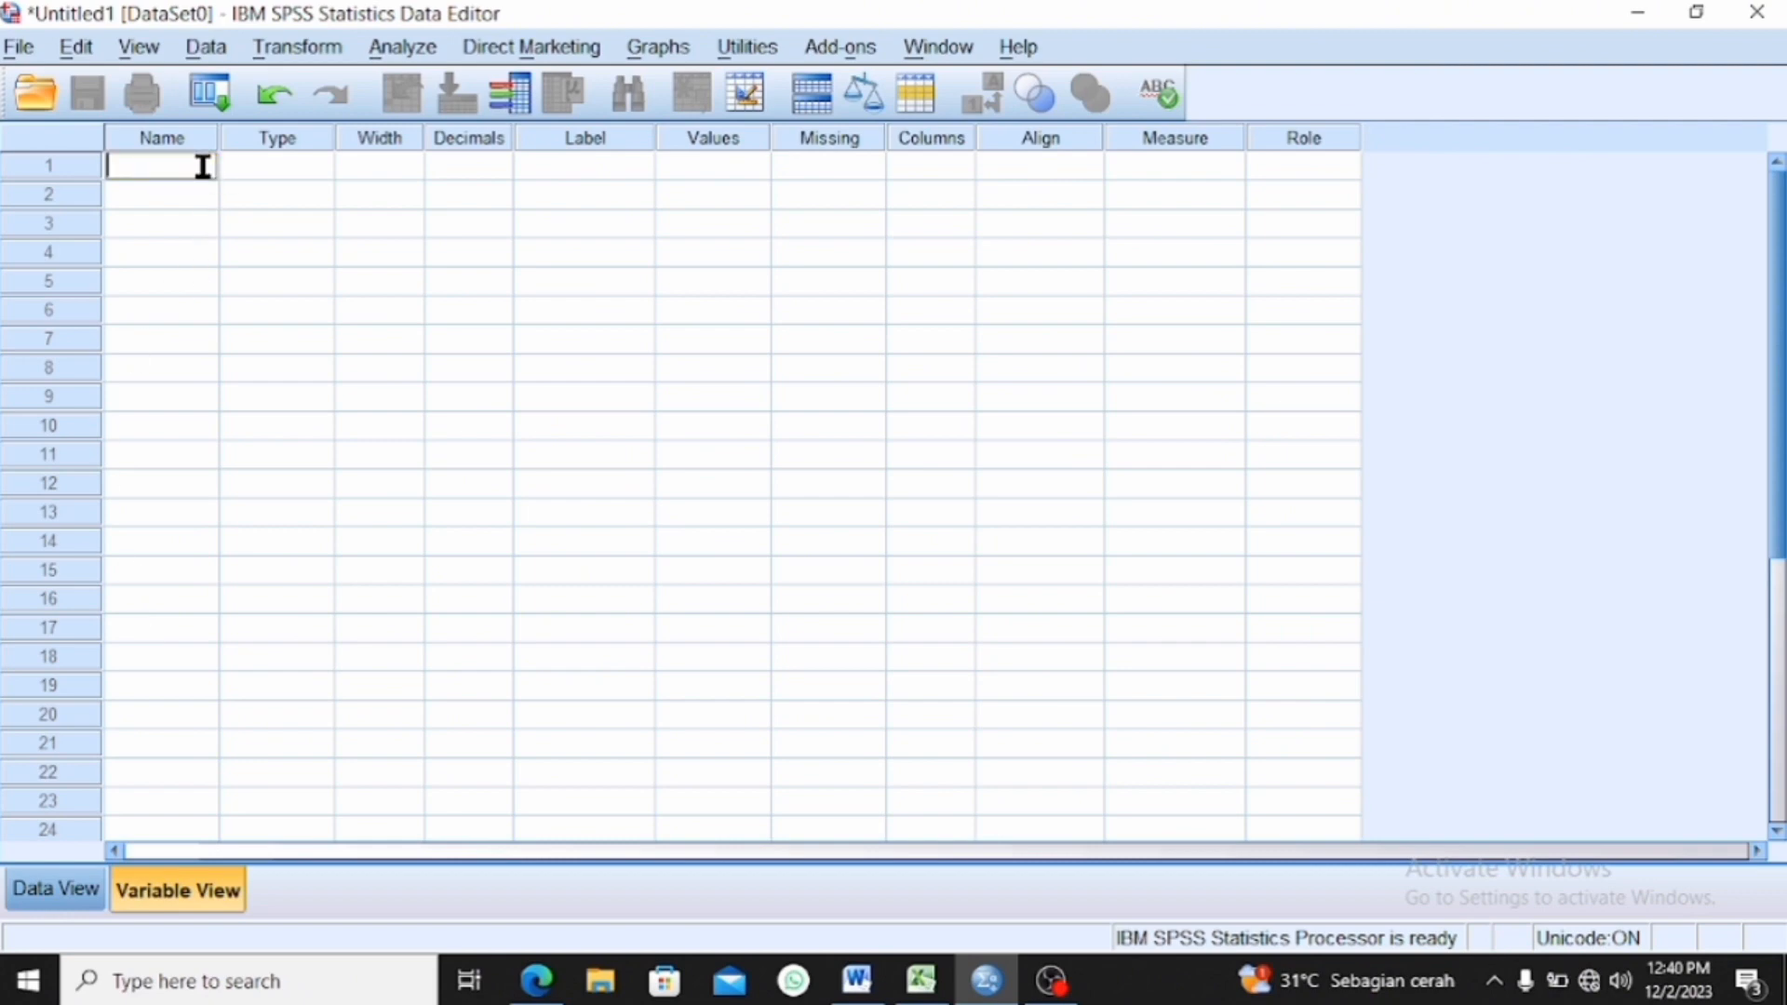
pyautogui.write('x1')
pyautogui.press('Return')
pyautogui.write('x2')
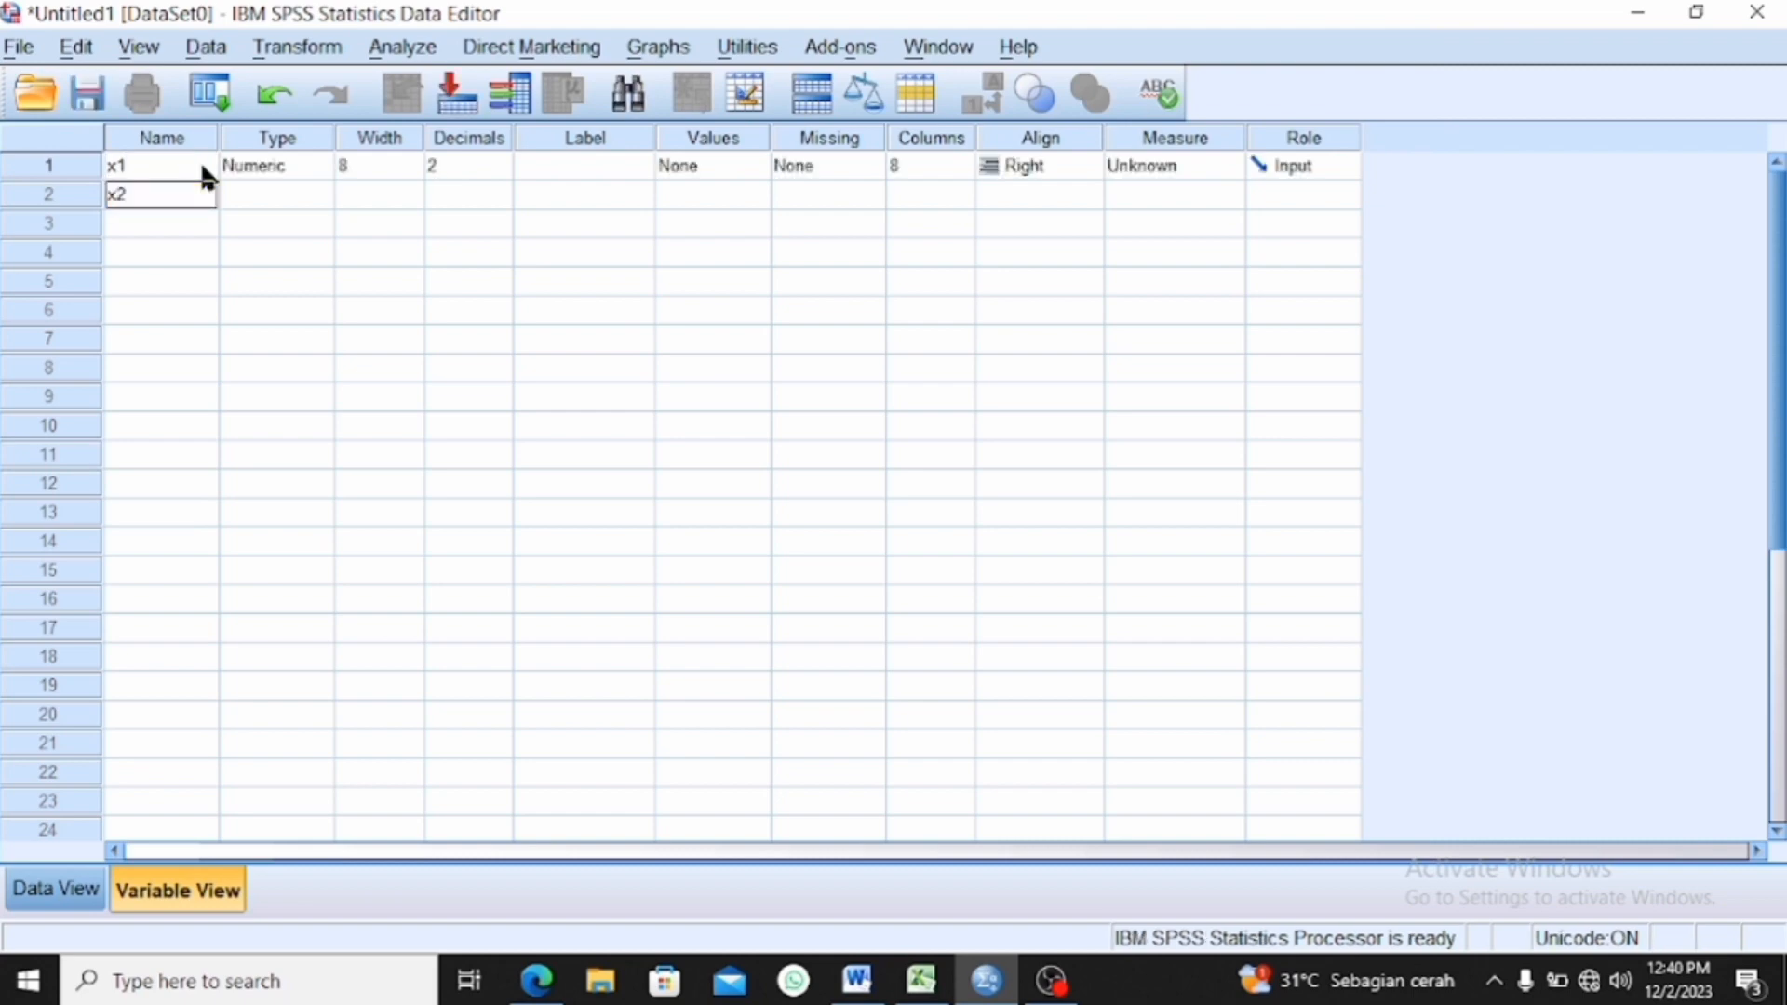
pyautogui.press('Return')
pyautogui.write('x3')
pyautogui.press('Return')
pyautogui.write('x')
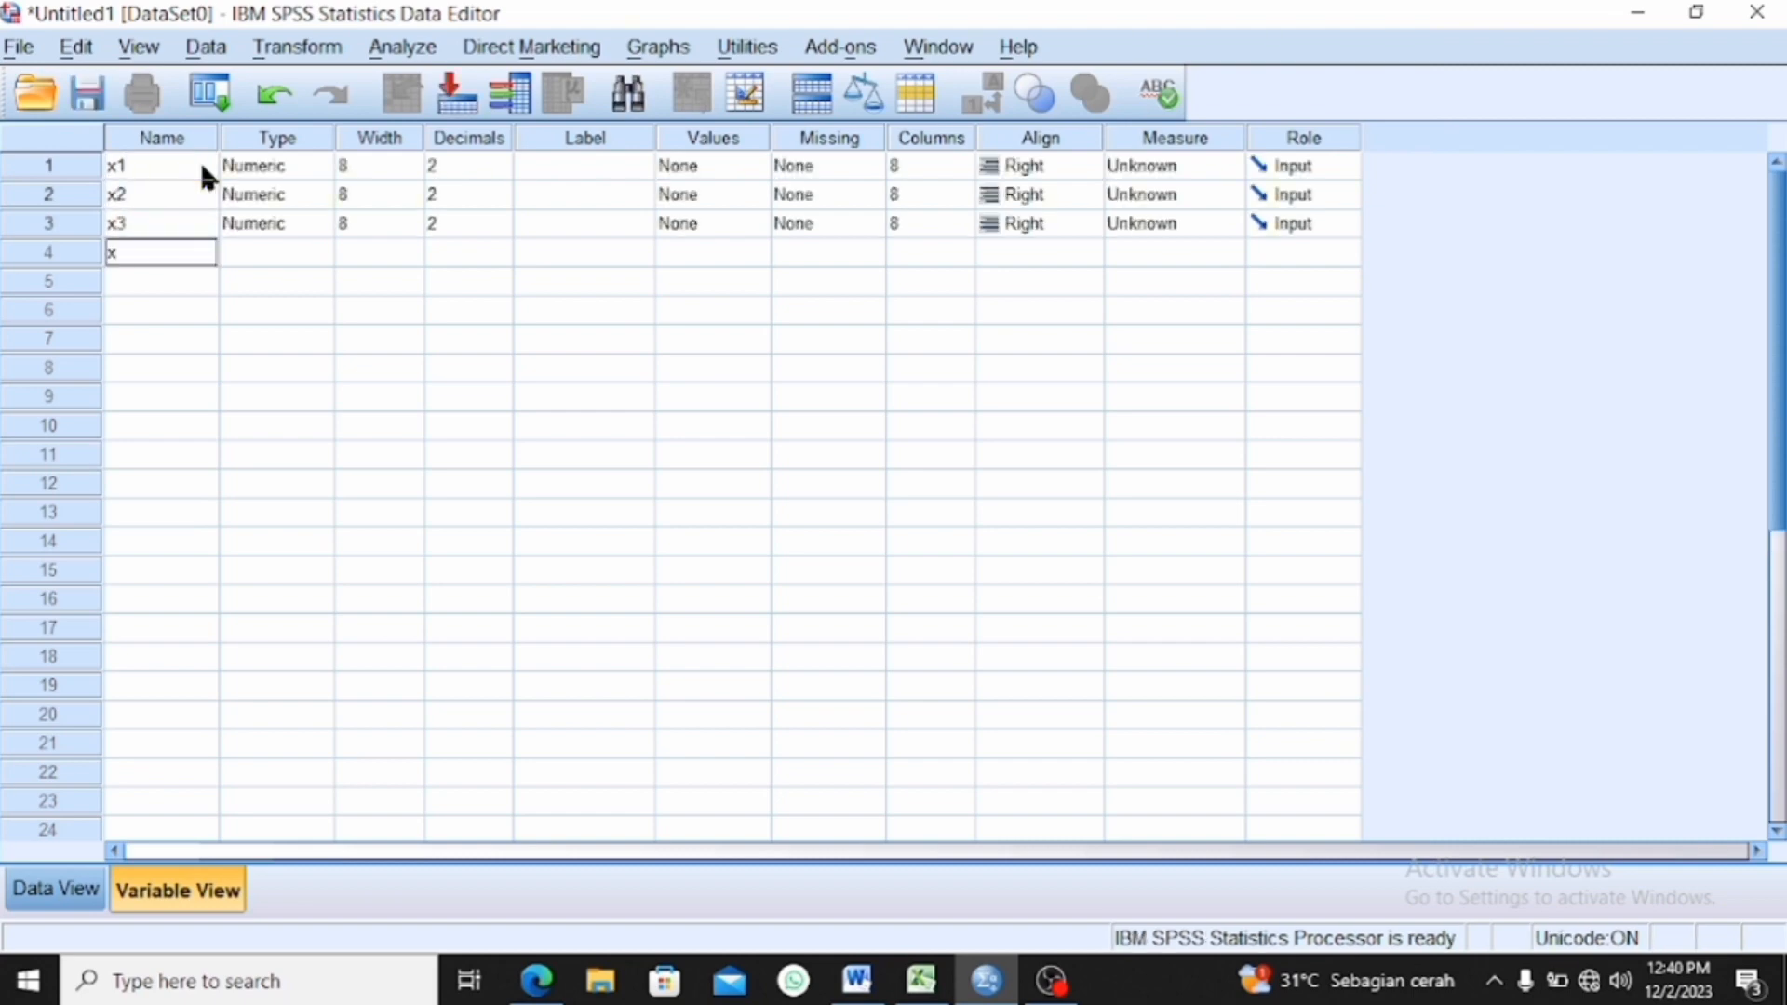
pyautogui.write('4')
pyautogui.press('Return')
pyautogui.write('x5')
pyautogui.press('Return')
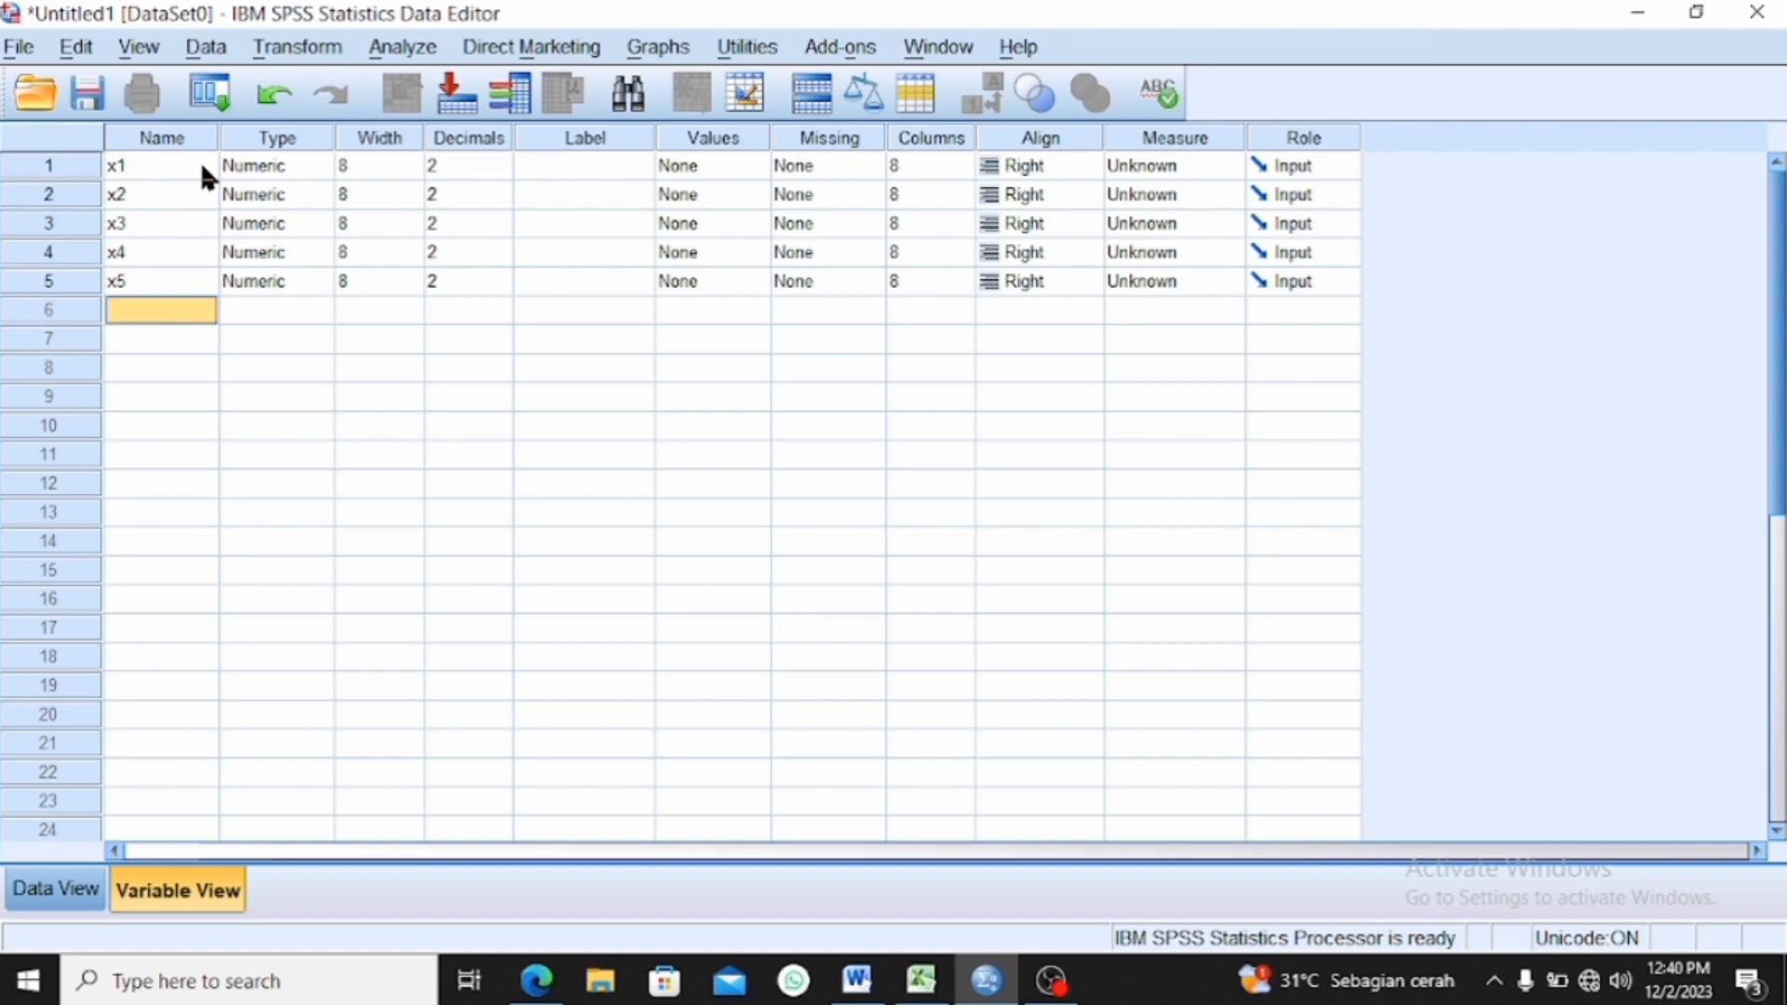
# - Add a variable named Total_x below x5
pyautogui.write('To')
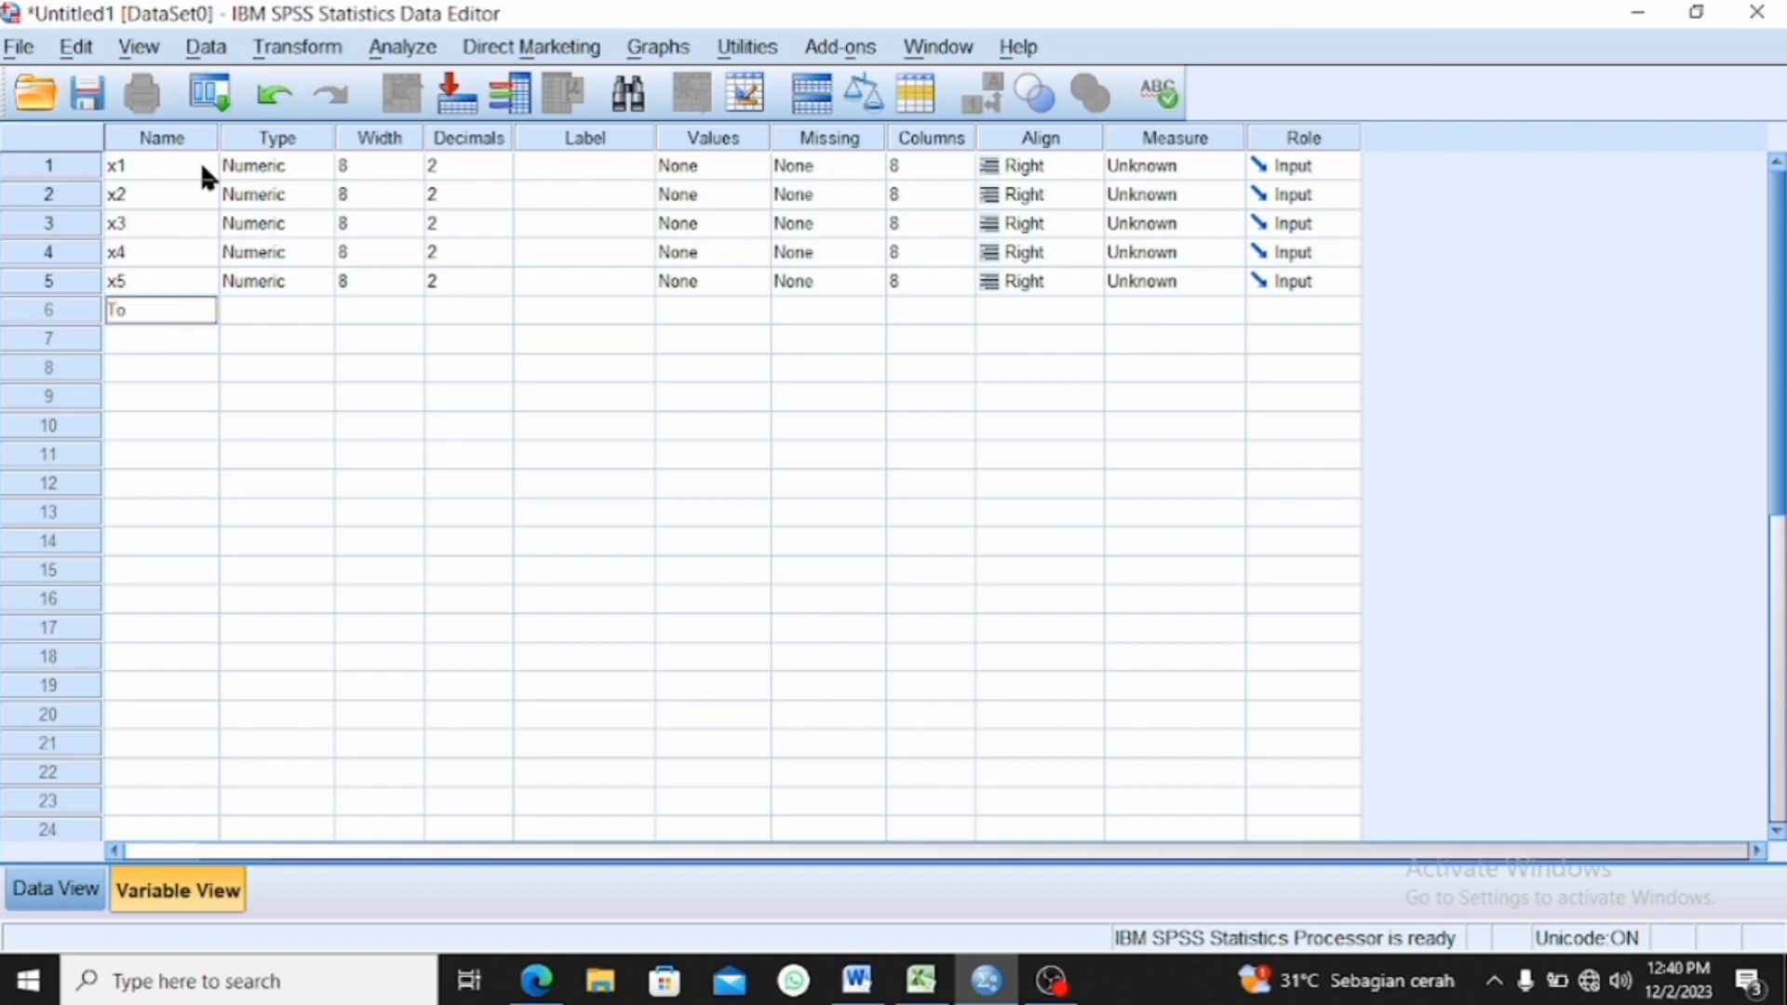
pyautogui.write('tal_x')
pyautogui.press('Return')
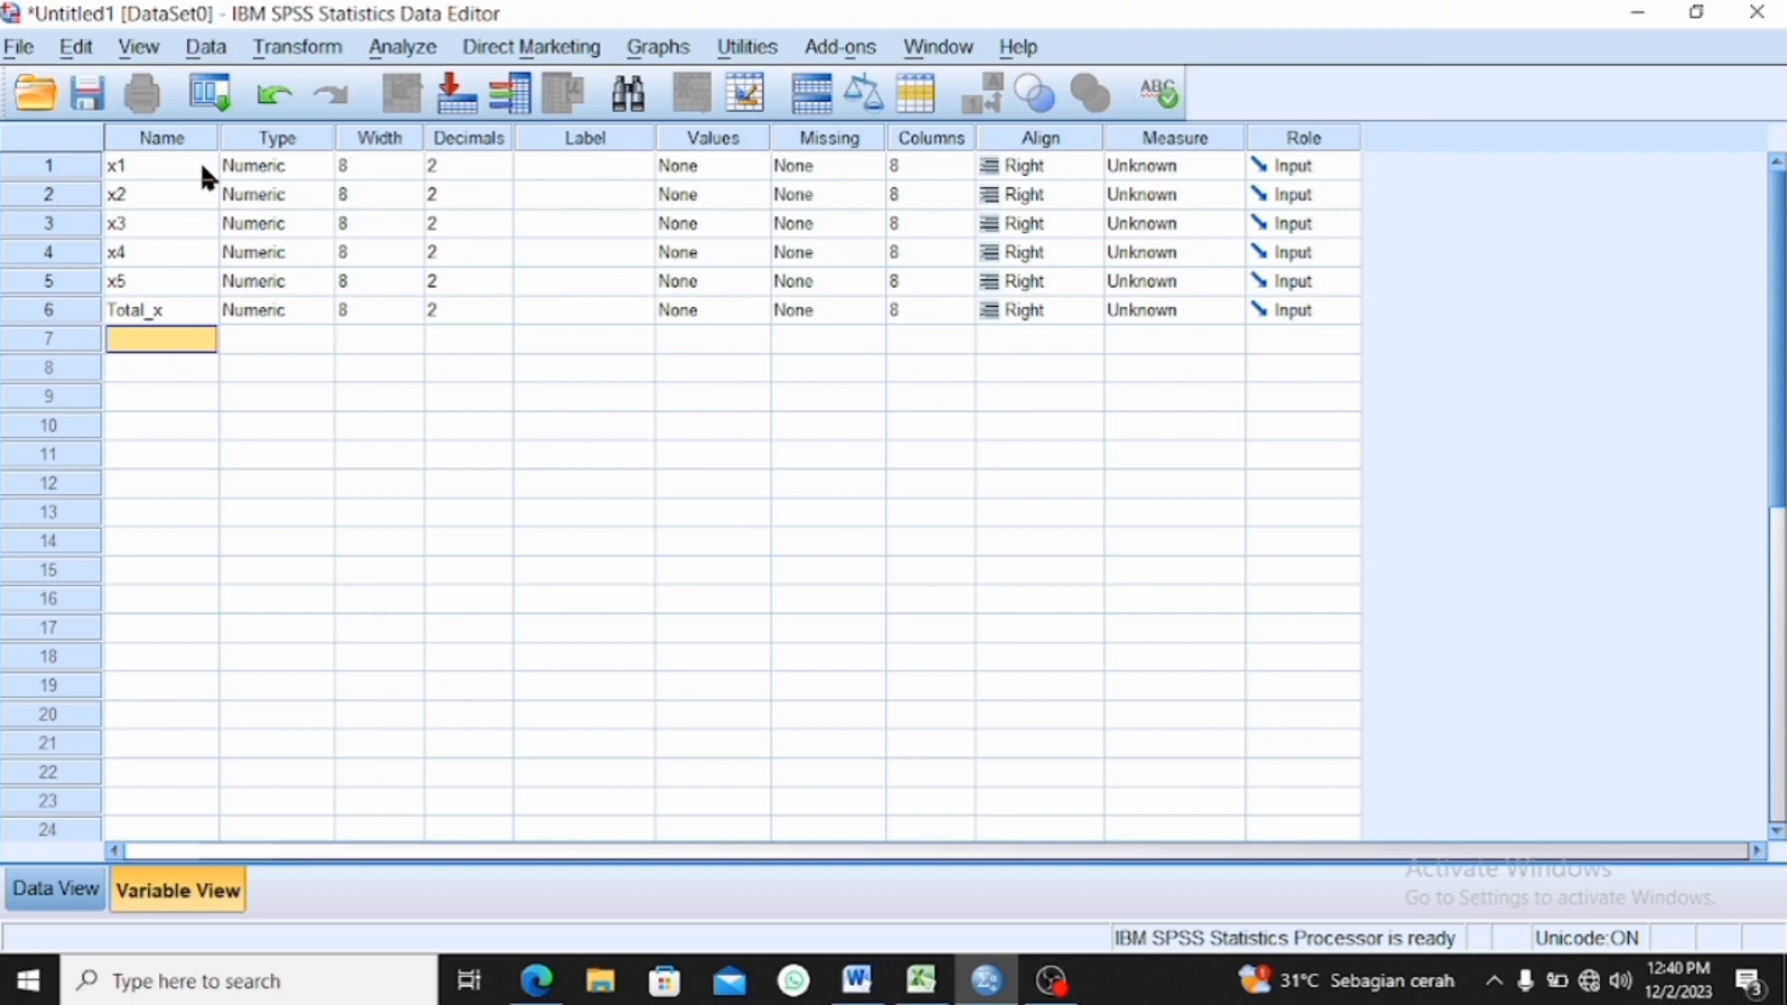
# - Define five more variables named y1, y2, y3, y4 and y5 below Total_x
pyautogui.write('y1')
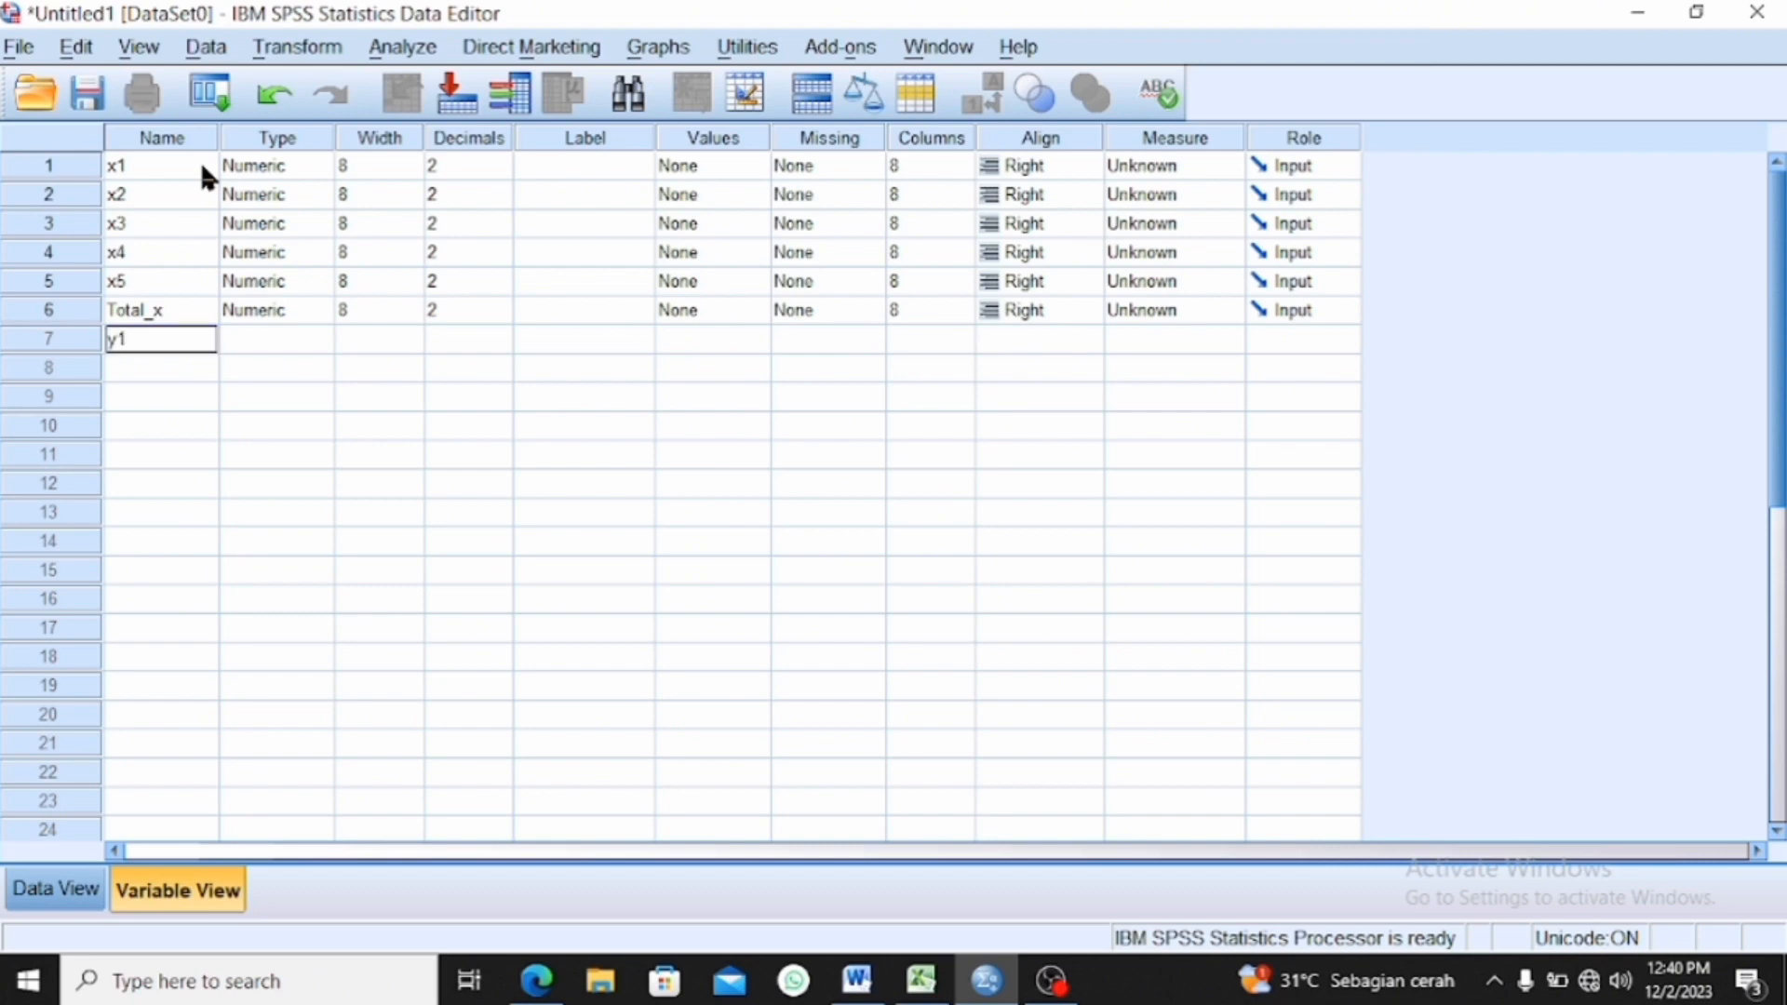
pyautogui.press('Return')
pyautogui.write('y2')
pyautogui.press('Return')
pyautogui.write('y3')
pyautogui.press('Return')
pyautogui.write('y4')
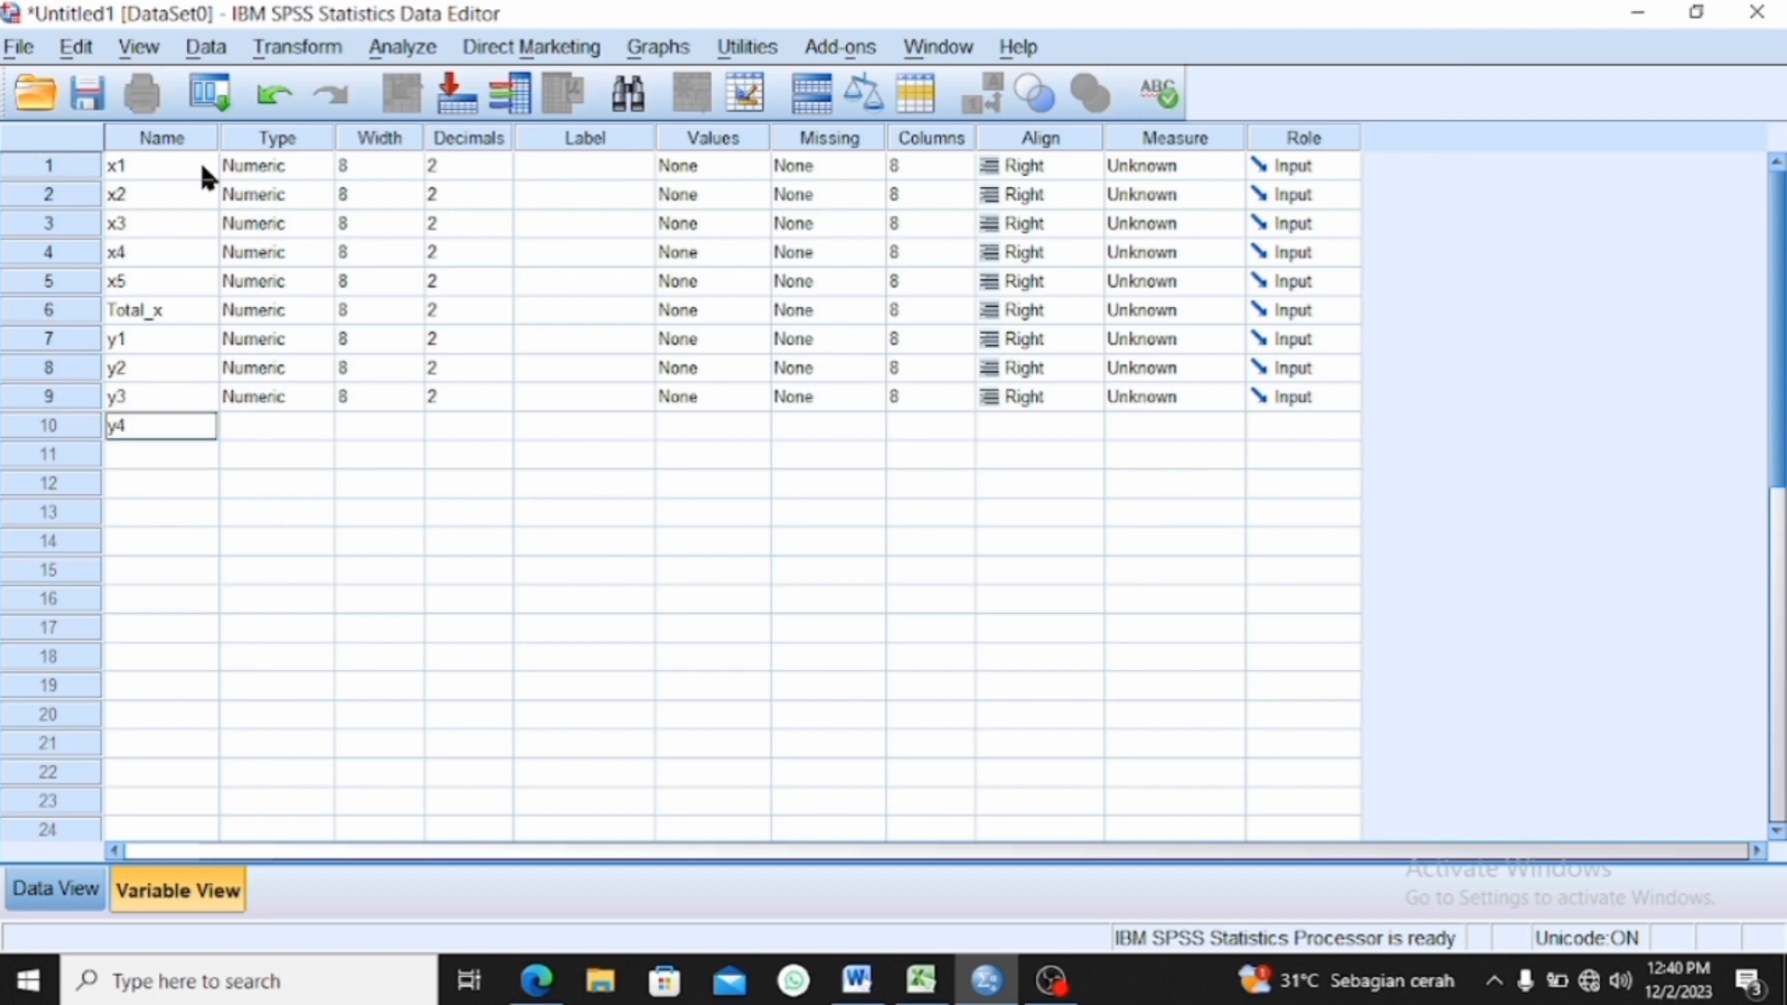
pyautogui.press('Return')
pyautogui.write('y5')
pyautogui.press('Return')
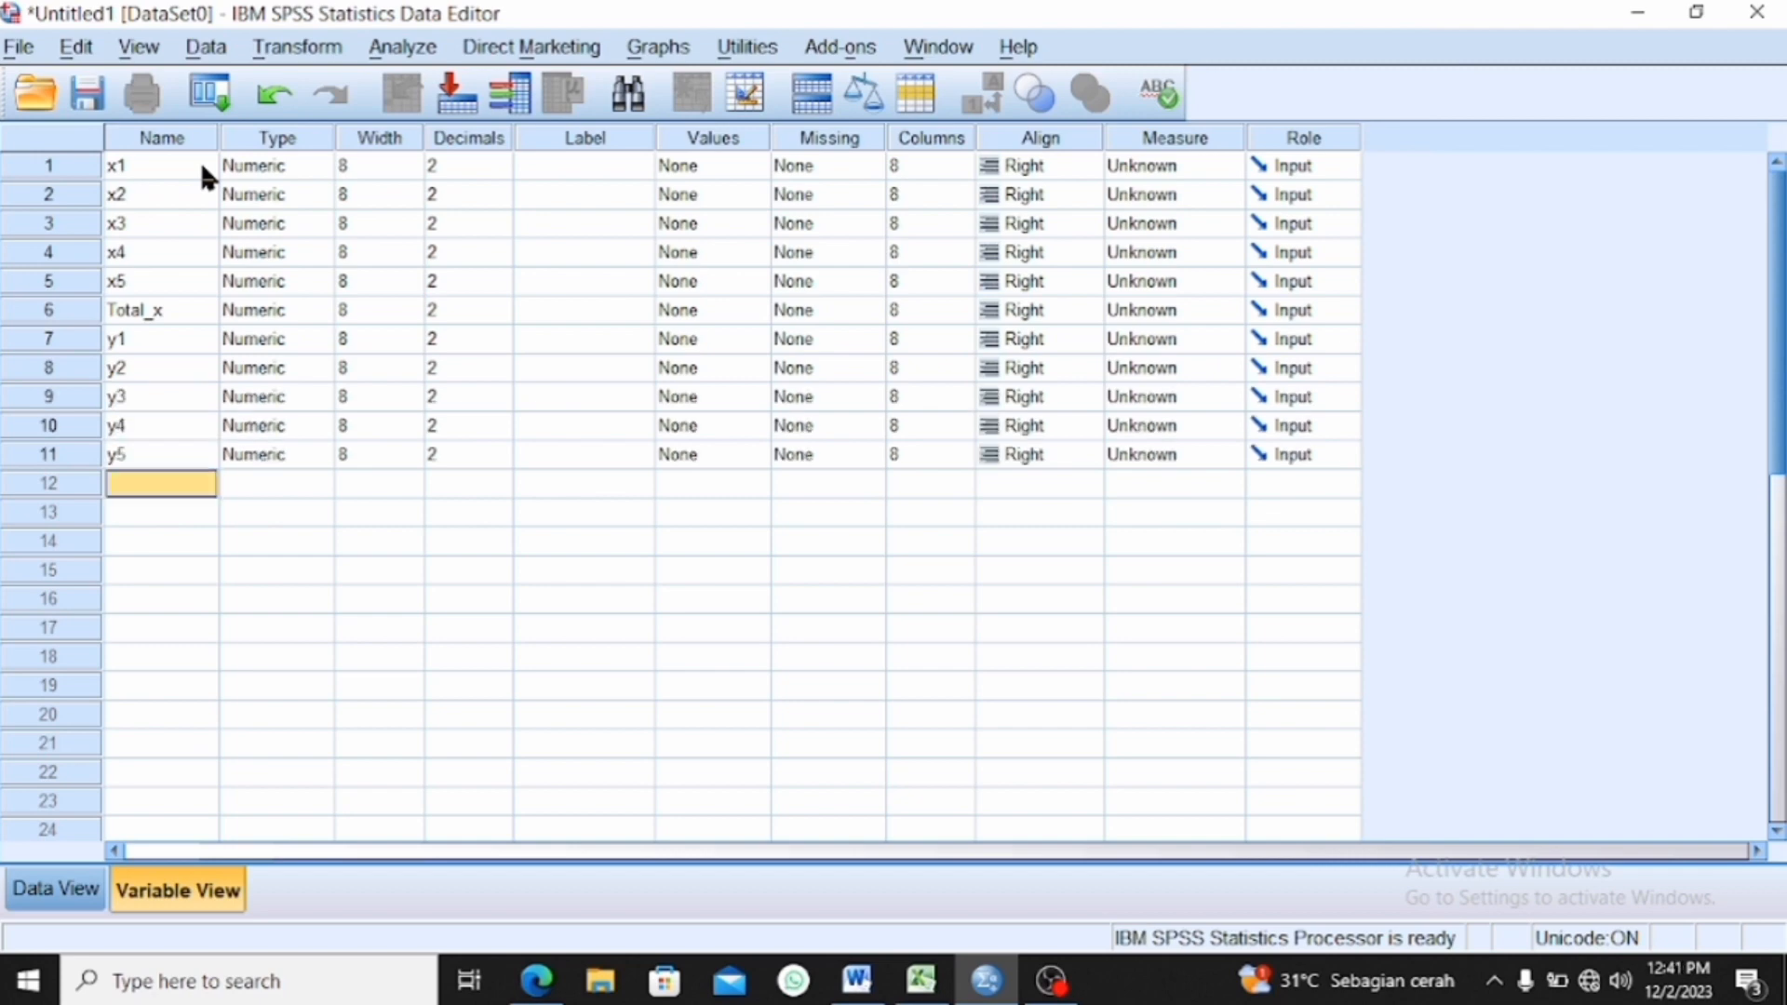
# - Add a variable named Total_y below y5
pyautogui.write('Total')
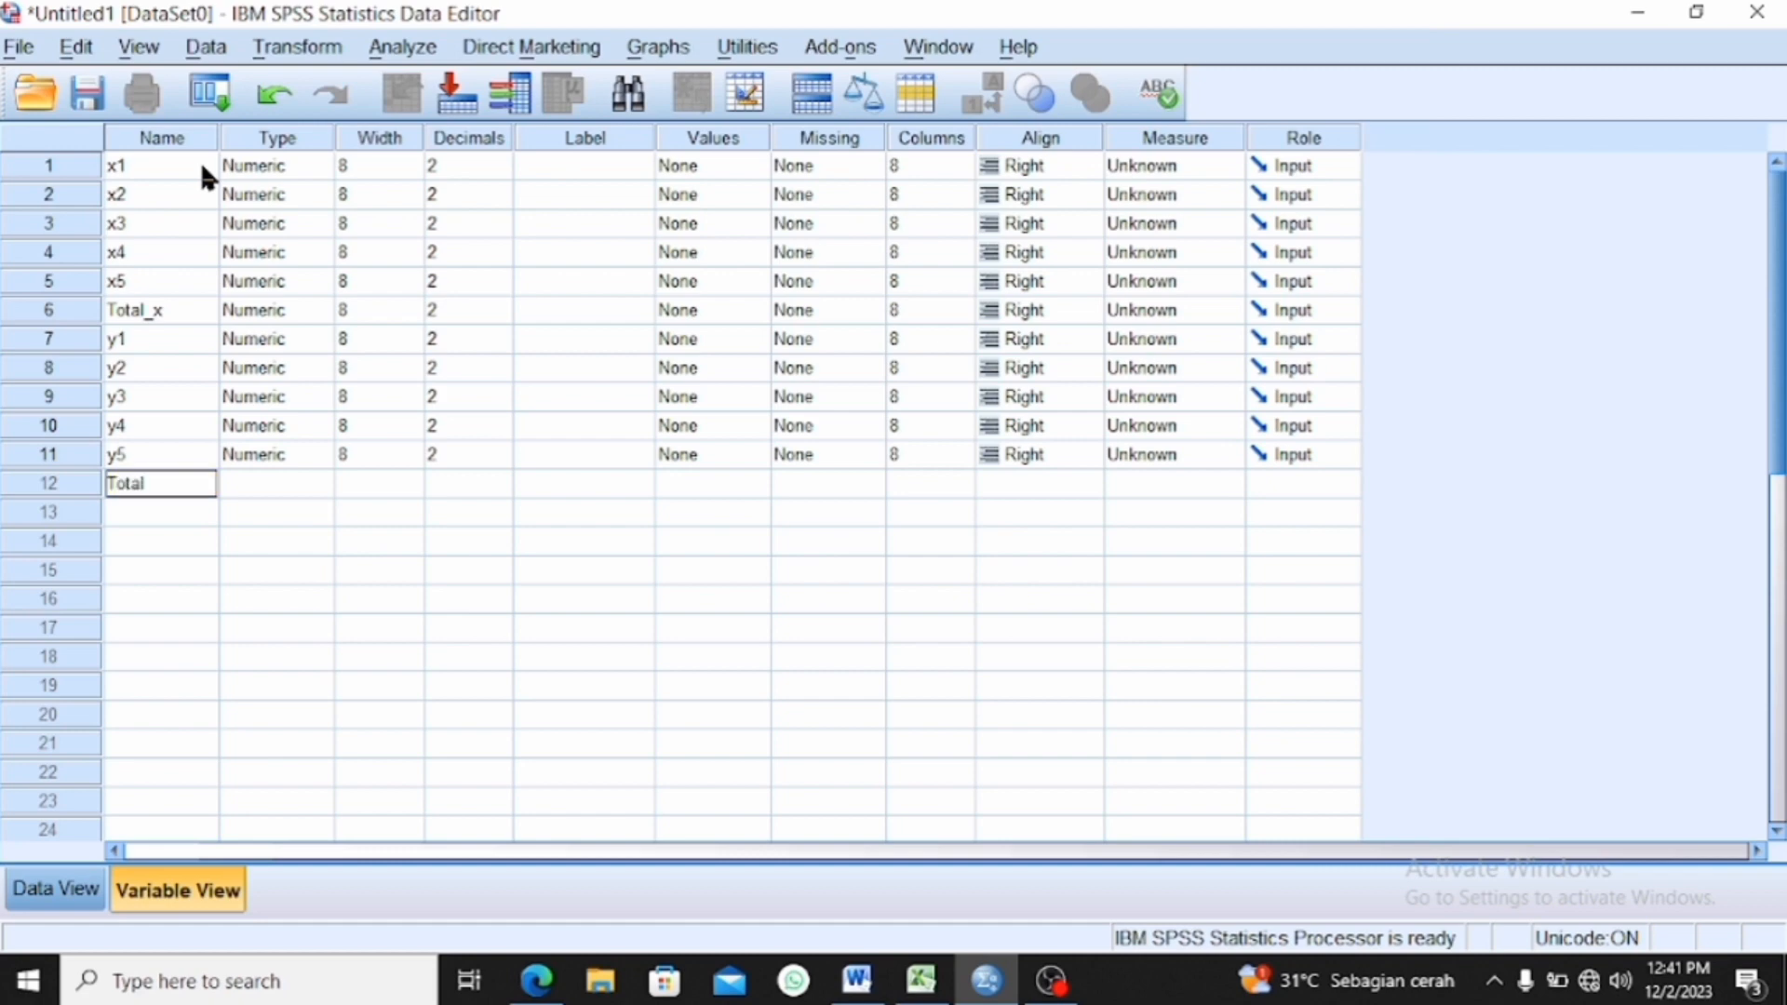
pyautogui.write('_y')
pyautogui.press('Return')
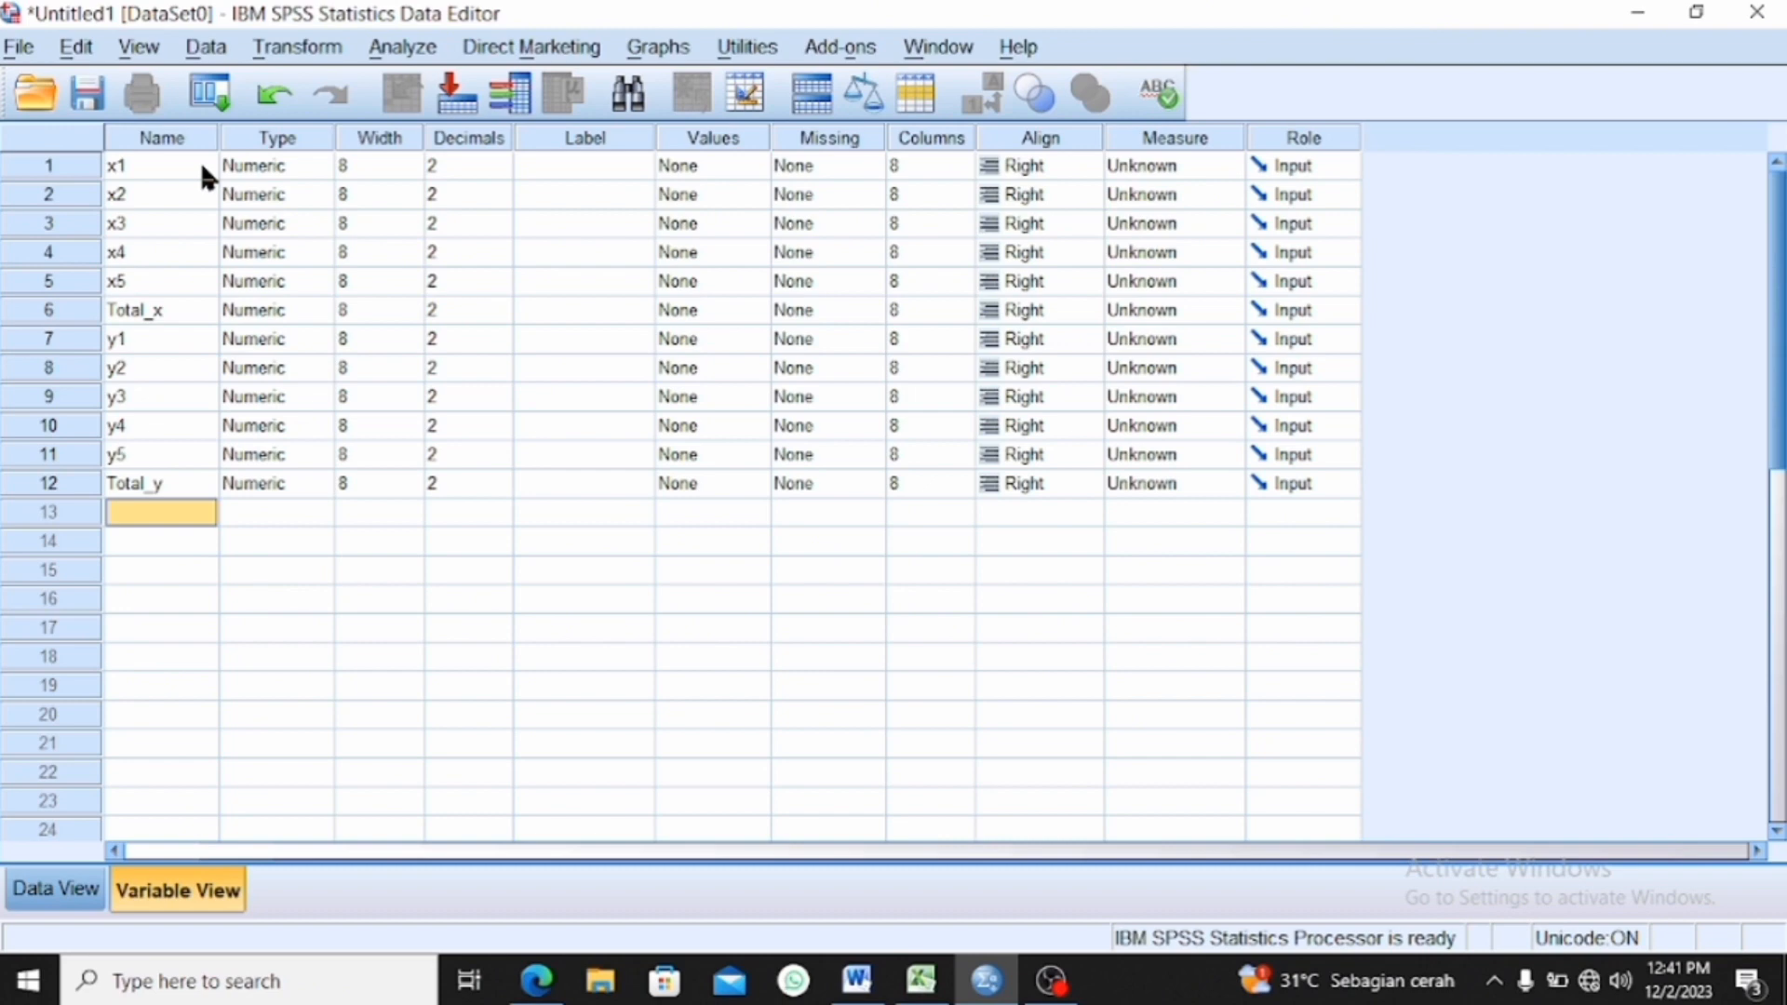
# - Set the decimals to 0 for all twelve variables, from x1 through Total_y
pyautogui.click(505, 175)
pyautogui.click(505, 175)
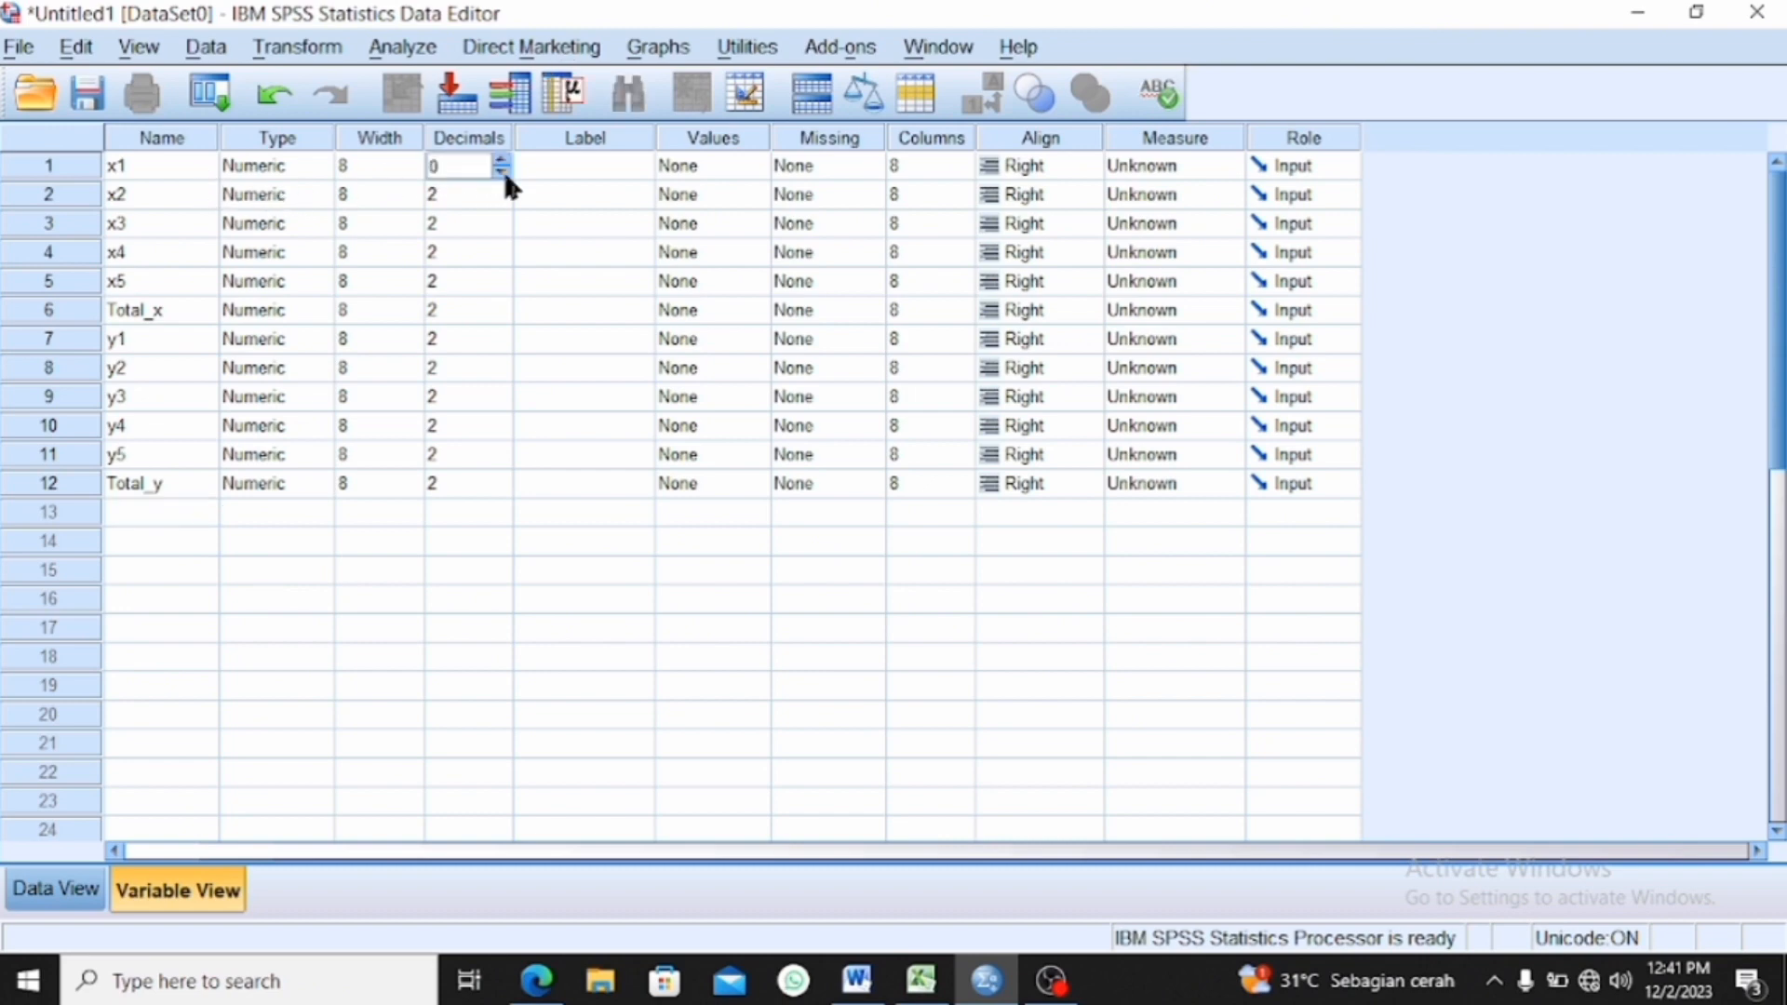
pyautogui.click(500, 201)
pyautogui.click(501, 201)
pyautogui.click(502, 230)
pyautogui.click(502, 230)
pyautogui.click(503, 260)
pyautogui.click(504, 260)
pyautogui.click(502, 288)
pyautogui.click(502, 287)
pyautogui.click(504, 317)
pyautogui.click(505, 318)
pyautogui.click(502, 347)
pyautogui.click(501, 346)
pyautogui.click(502, 375)
pyautogui.click(501, 375)
pyautogui.click(502, 399)
pyautogui.click(502, 403)
pyautogui.click(502, 403)
pyautogui.click(501, 428)
pyautogui.click(501, 432)
pyautogui.click(502, 432)
pyautogui.click(503, 456)
pyautogui.click(502, 460)
pyautogui.click(502, 485)
pyautogui.click(503, 488)
# - Label x1 as "Pertanyaan X1" and copy that label to x2, x3, x4 and x5
pyautogui.click(577, 166)
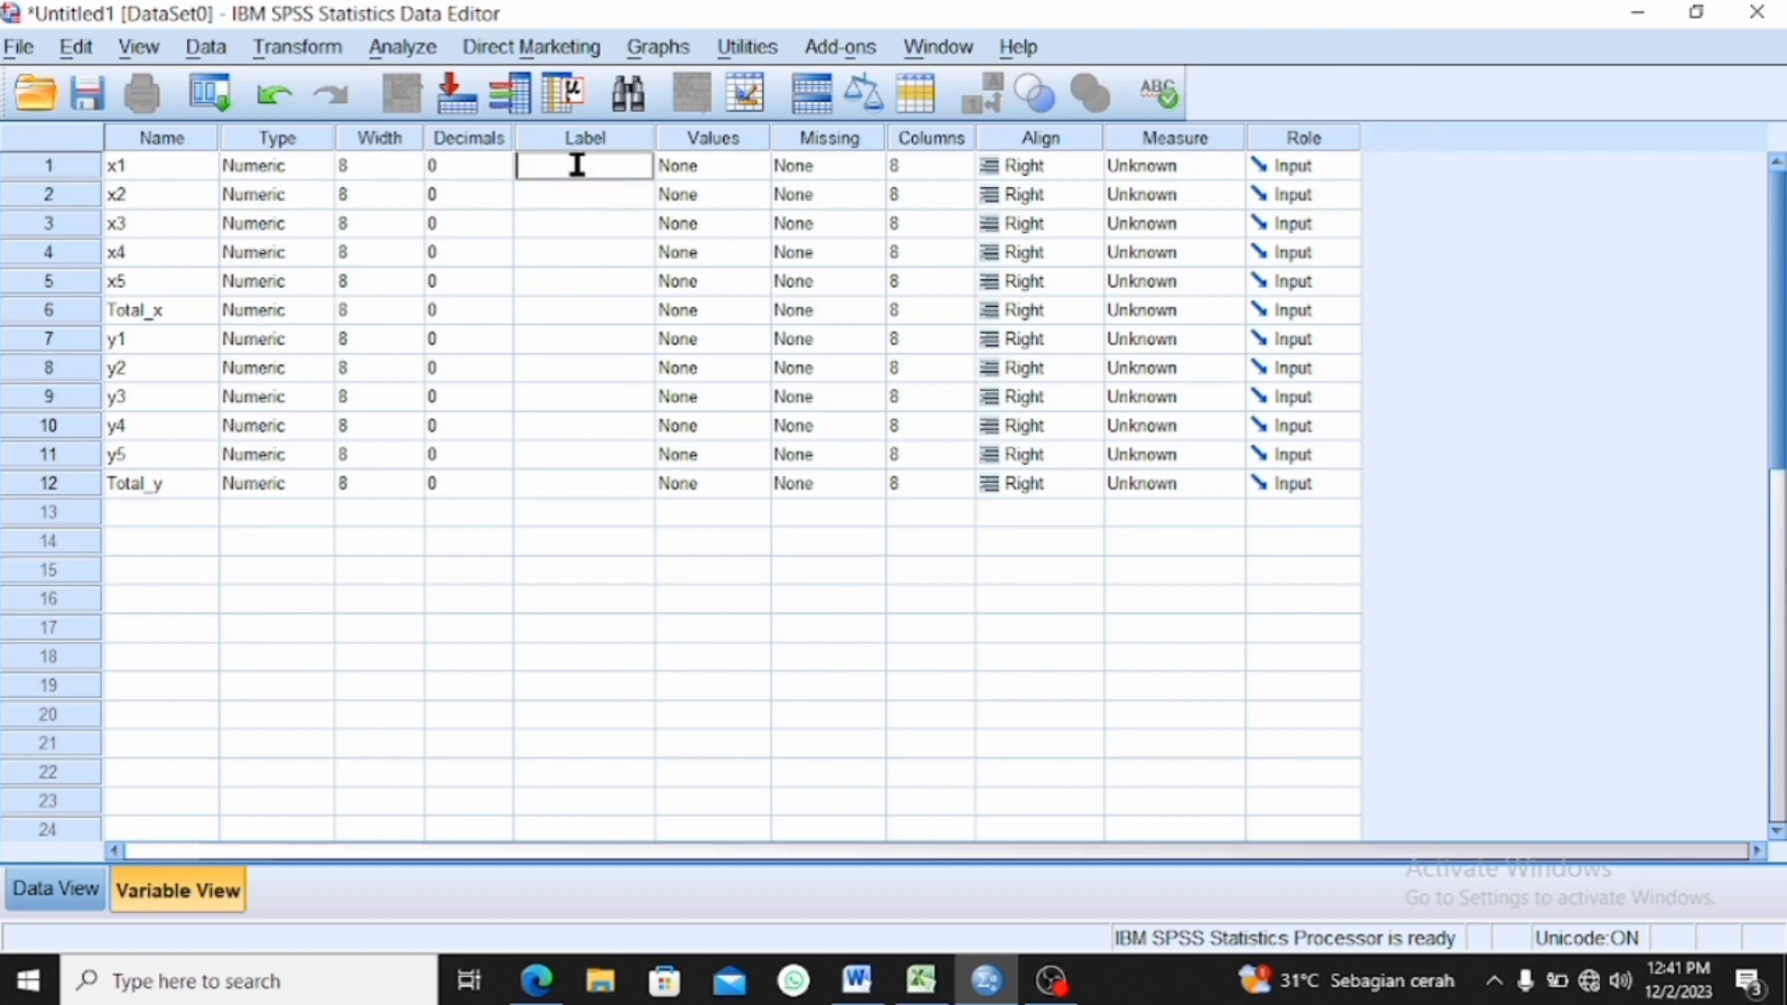
pyautogui.write('Pertanyaan X1')
pyautogui.rightClick(584, 164)
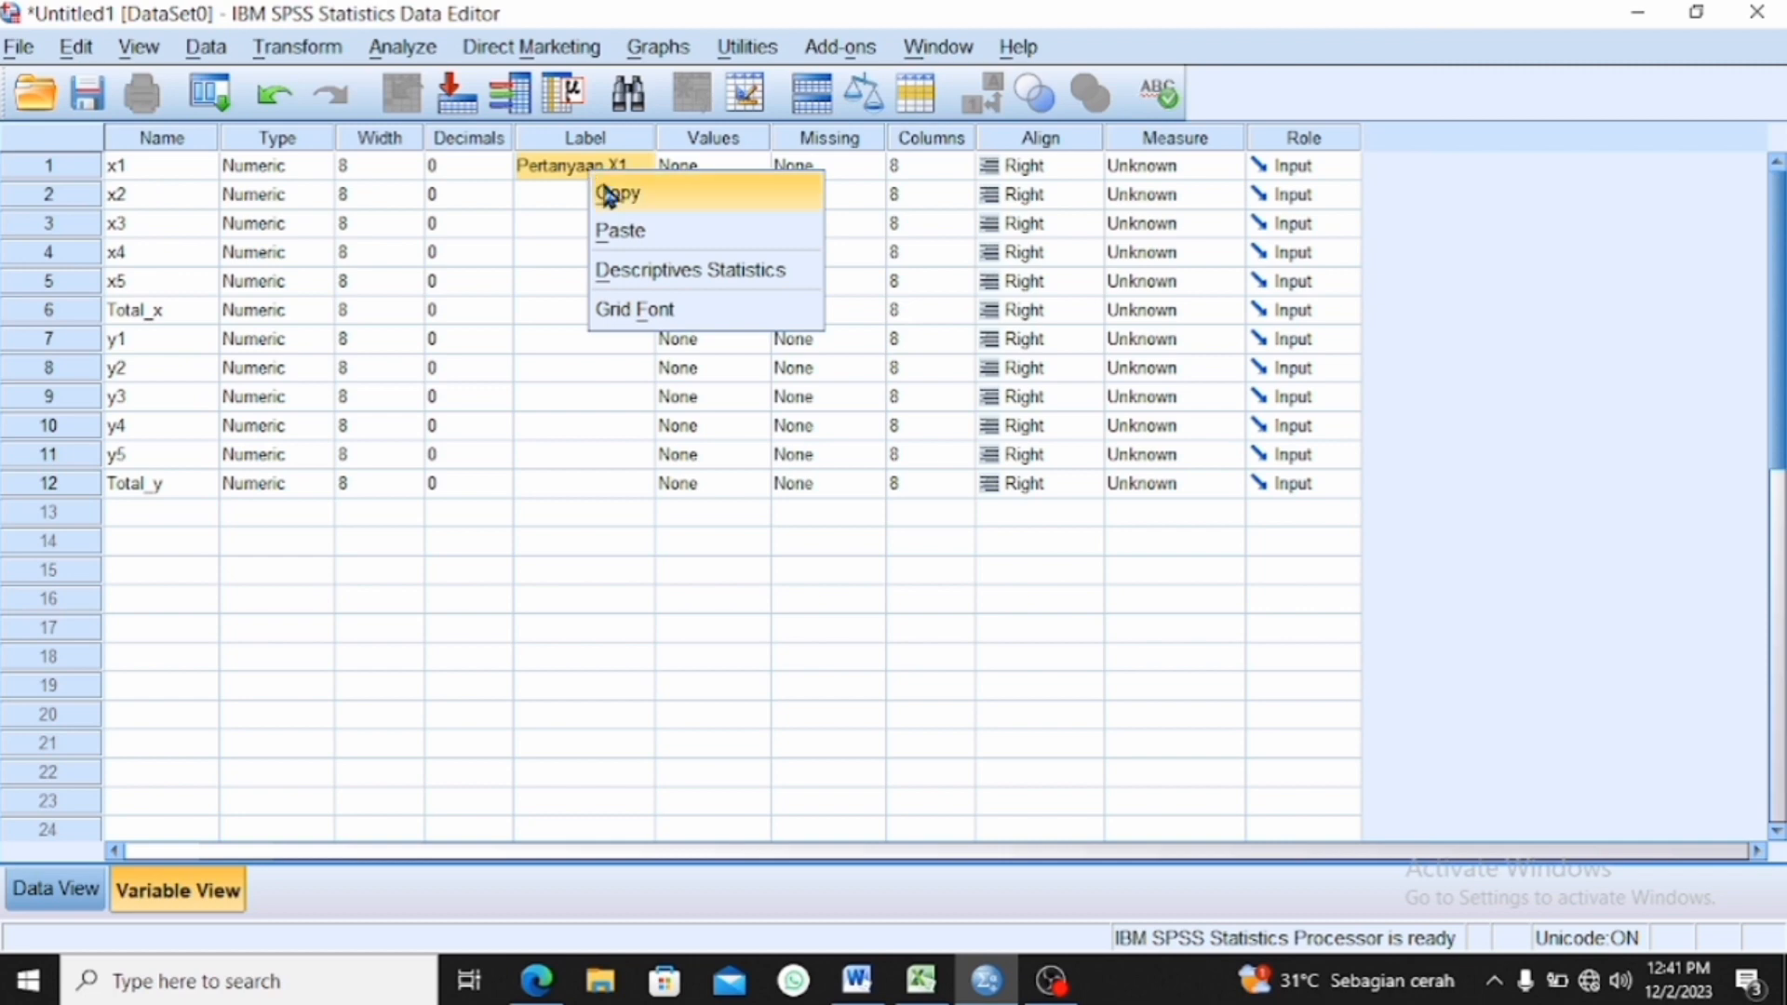
pyautogui.click(609, 190)
pyautogui.rightClick(608, 198)
pyautogui.click(622, 248)
pyautogui.rightClick(618, 229)
pyautogui.click(629, 271)
pyautogui.rightClick(592, 250)
pyautogui.click(626, 311)
pyautogui.rightClick(595, 277)
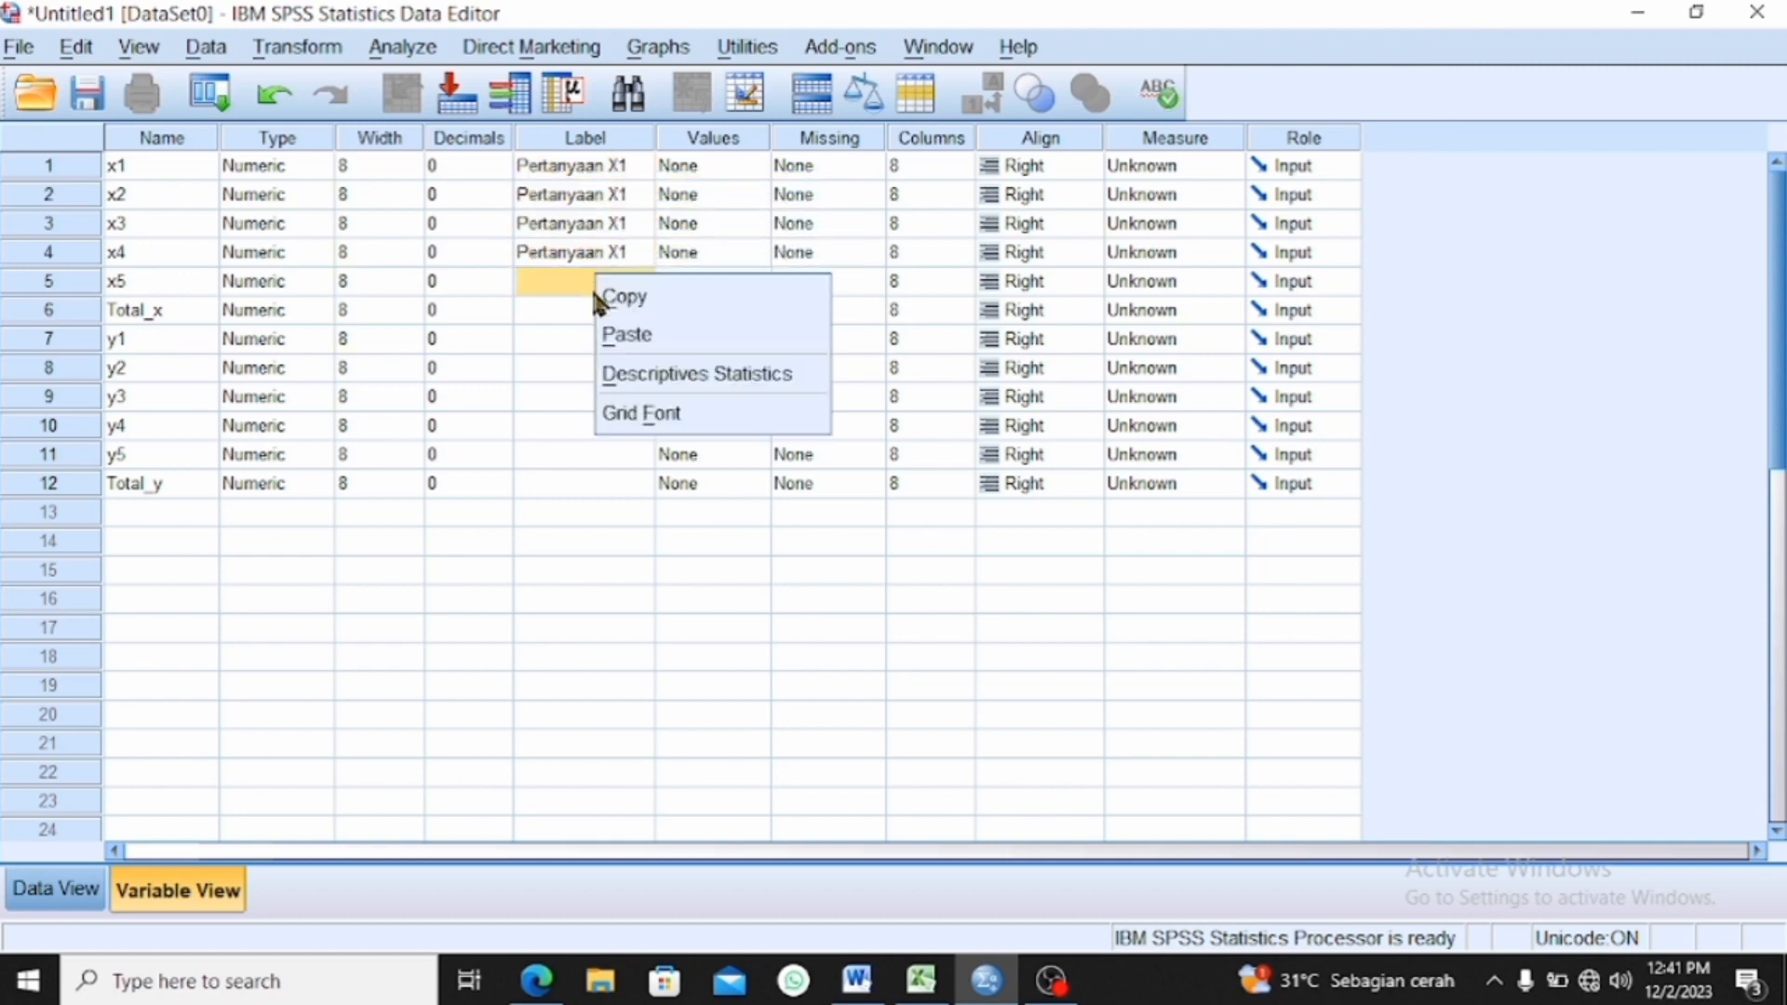
pyautogui.click(621, 339)
# - Renumber the copied labels of x2 to x5 as "Pertanyaan X2" to "Pertanyaan X5", and label Total_x as "Total X"
pyautogui.click(633, 197)
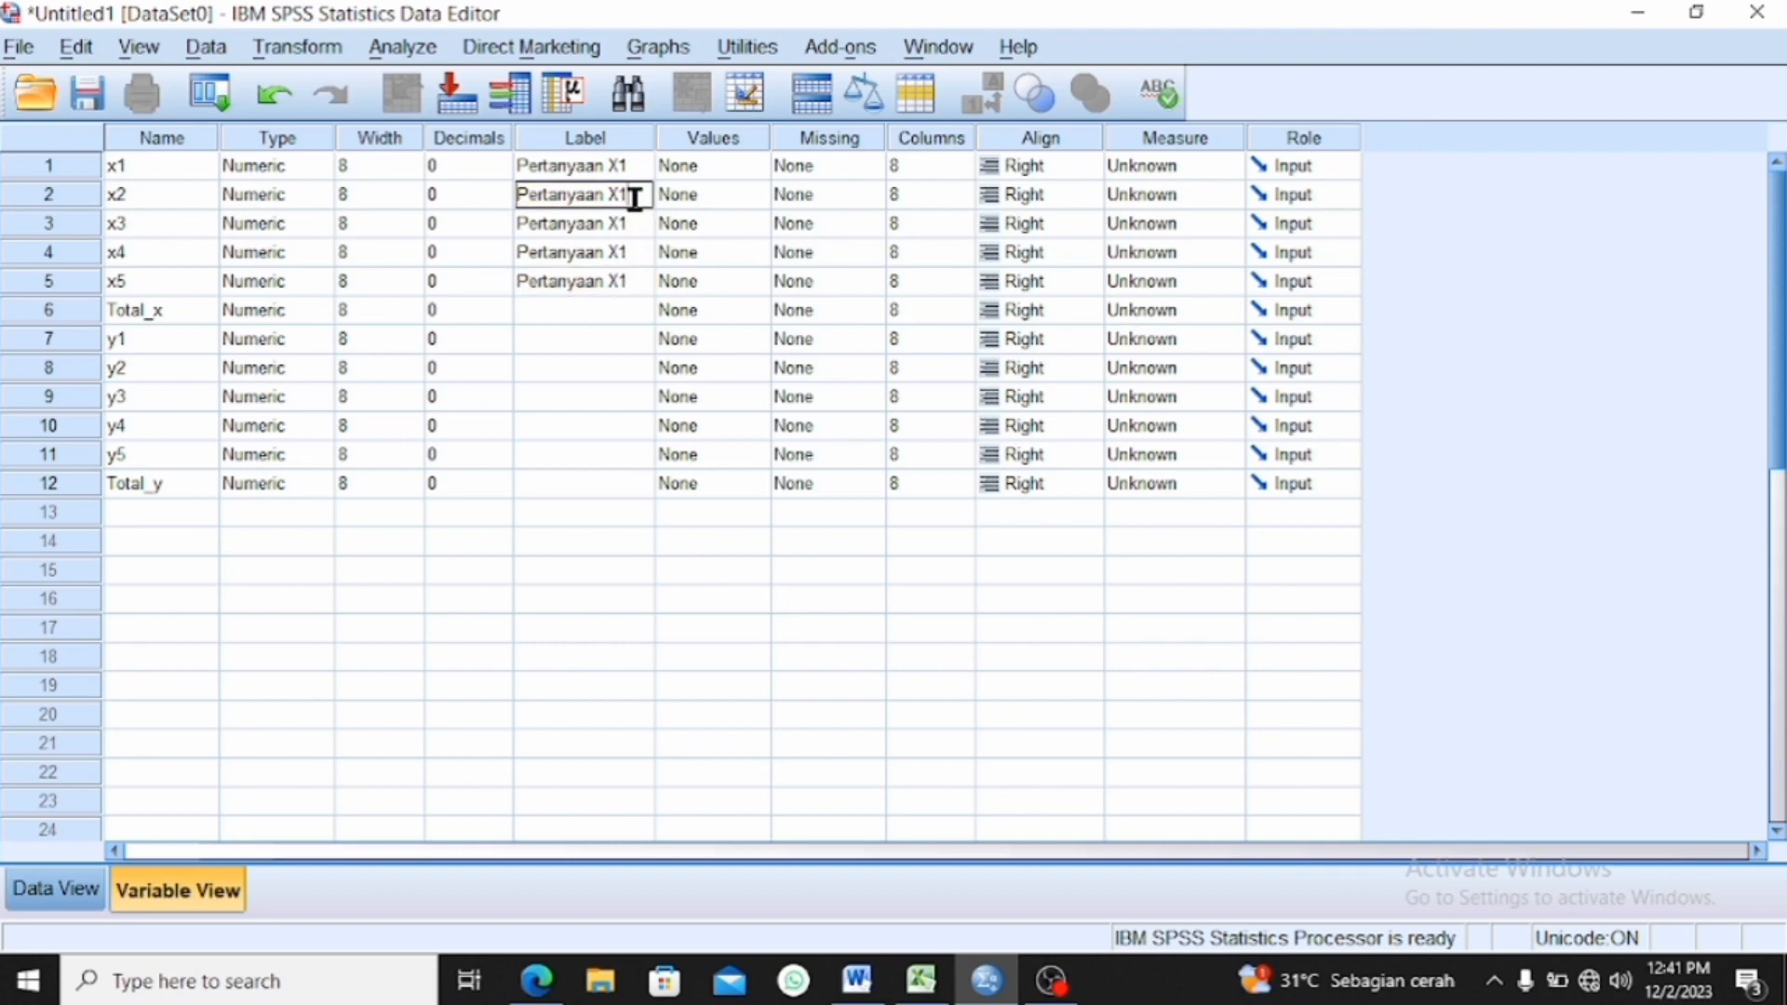
pyautogui.press('BackSpace')
pyautogui.write('2')
pyautogui.click(639, 221)
pyautogui.press('BackSpace')
pyautogui.write('3')
pyautogui.click(640, 251)
pyautogui.press('BackSpace')
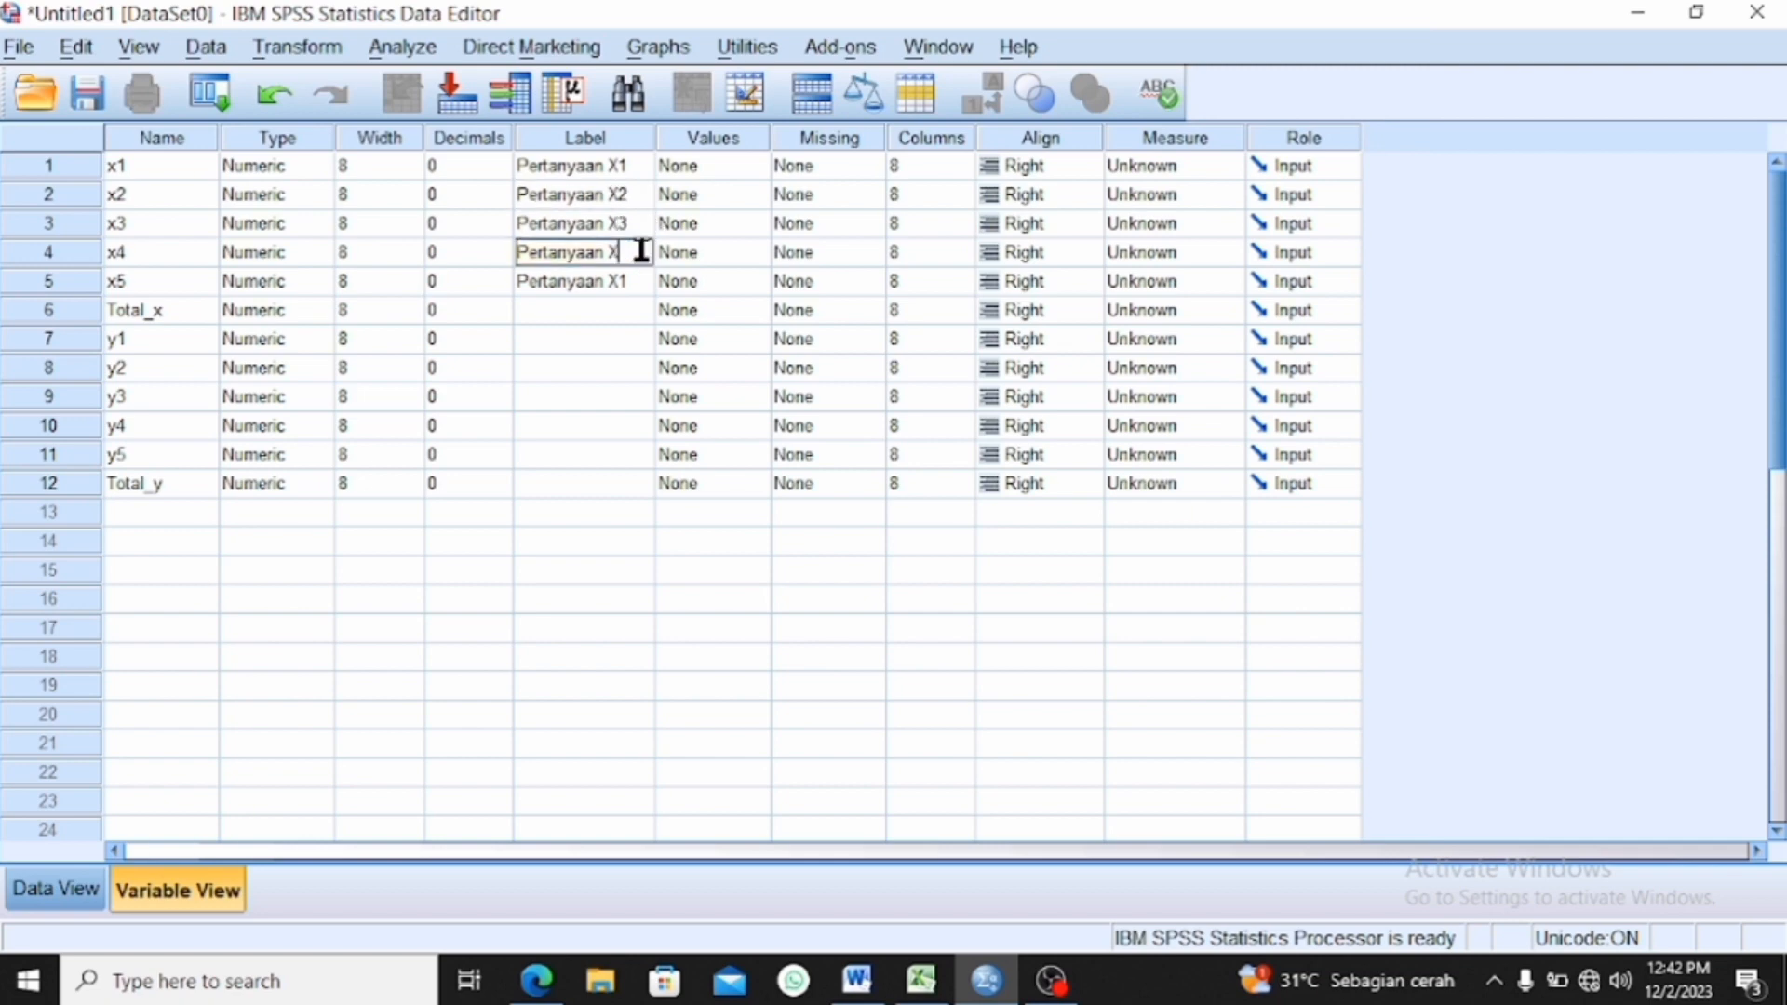
pyautogui.click(641, 281)
pyautogui.press('BackSpace')
pyautogui.write('5')
pyautogui.click(621, 310)
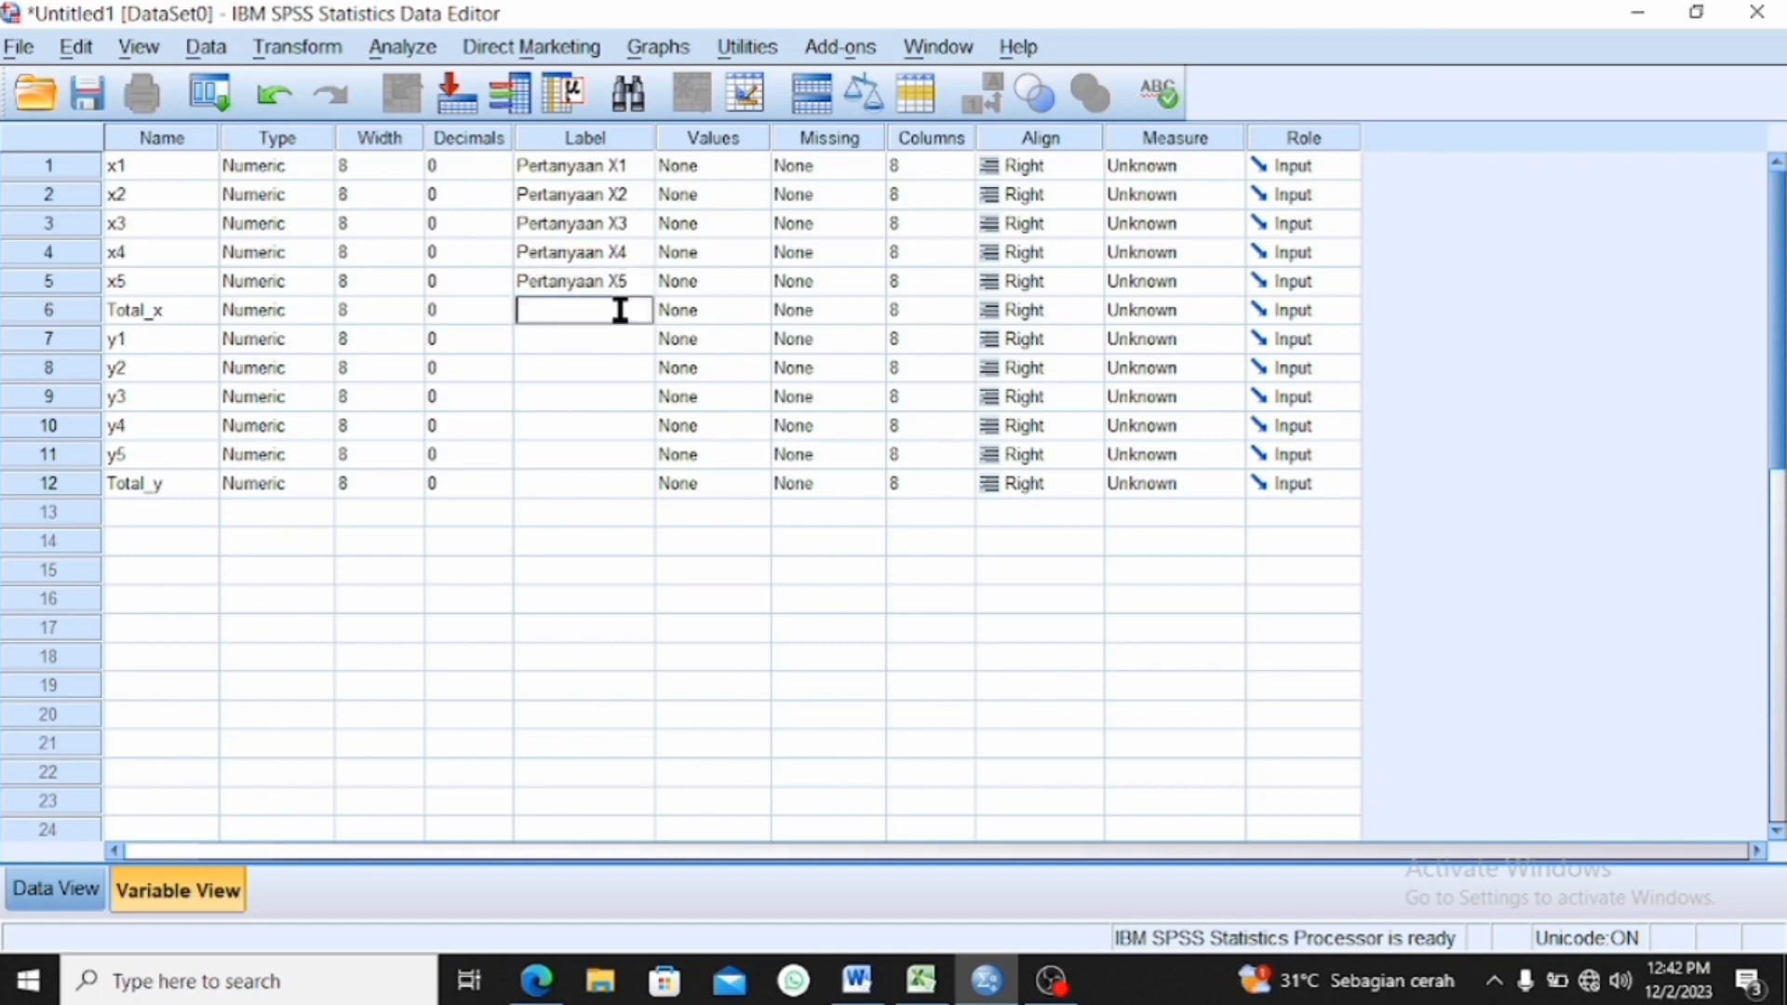
pyautogui.write('Total X')
# - Label the variable y1 as "Pertanyaan Y1"
pyautogui.click(578, 333)
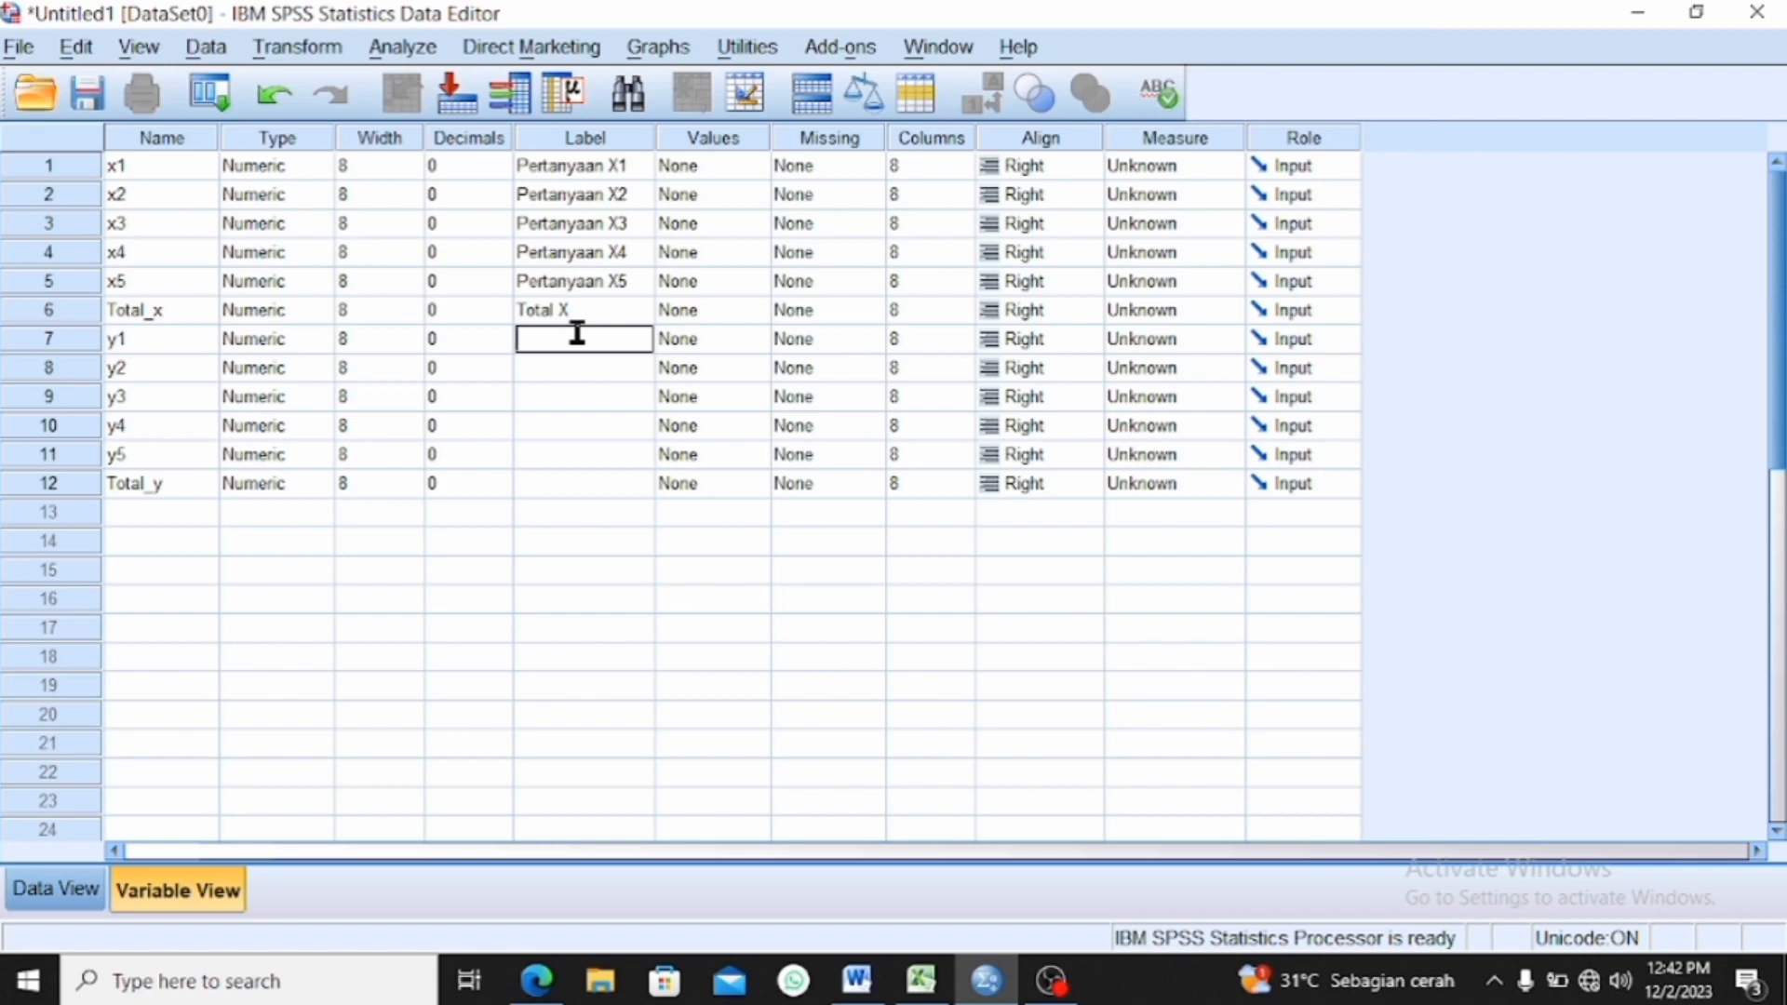
pyautogui.write('Pertanyaan Y1')
pyautogui.rightClick(590, 337)
pyautogui.click(618, 394)
pyautogui.rightClick(612, 335)
pyautogui.click(622, 360)
pyautogui.doubleClick(620, 343)
pyautogui.press('BackSpace')
pyautogui.press('BackSpace')
pyautogui.write('Y1')
pyautogui.press('Return')
# - Copy the label of y1 to the variables y2, y3, y4 and y5
pyautogui.click(603, 320)
pyautogui.click(605, 335)
pyautogui.rightClick(606, 339)
pyautogui.click(623, 359)
pyautogui.rightClick(603, 364)
pyautogui.click(618, 424)
pyautogui.rightClick(607, 395)
pyautogui.click(639, 451)
pyautogui.rightClick(605, 425)
pyautogui.click(639, 477)
pyautogui.rightClick(605, 432)
pyautogui.click(633, 507)
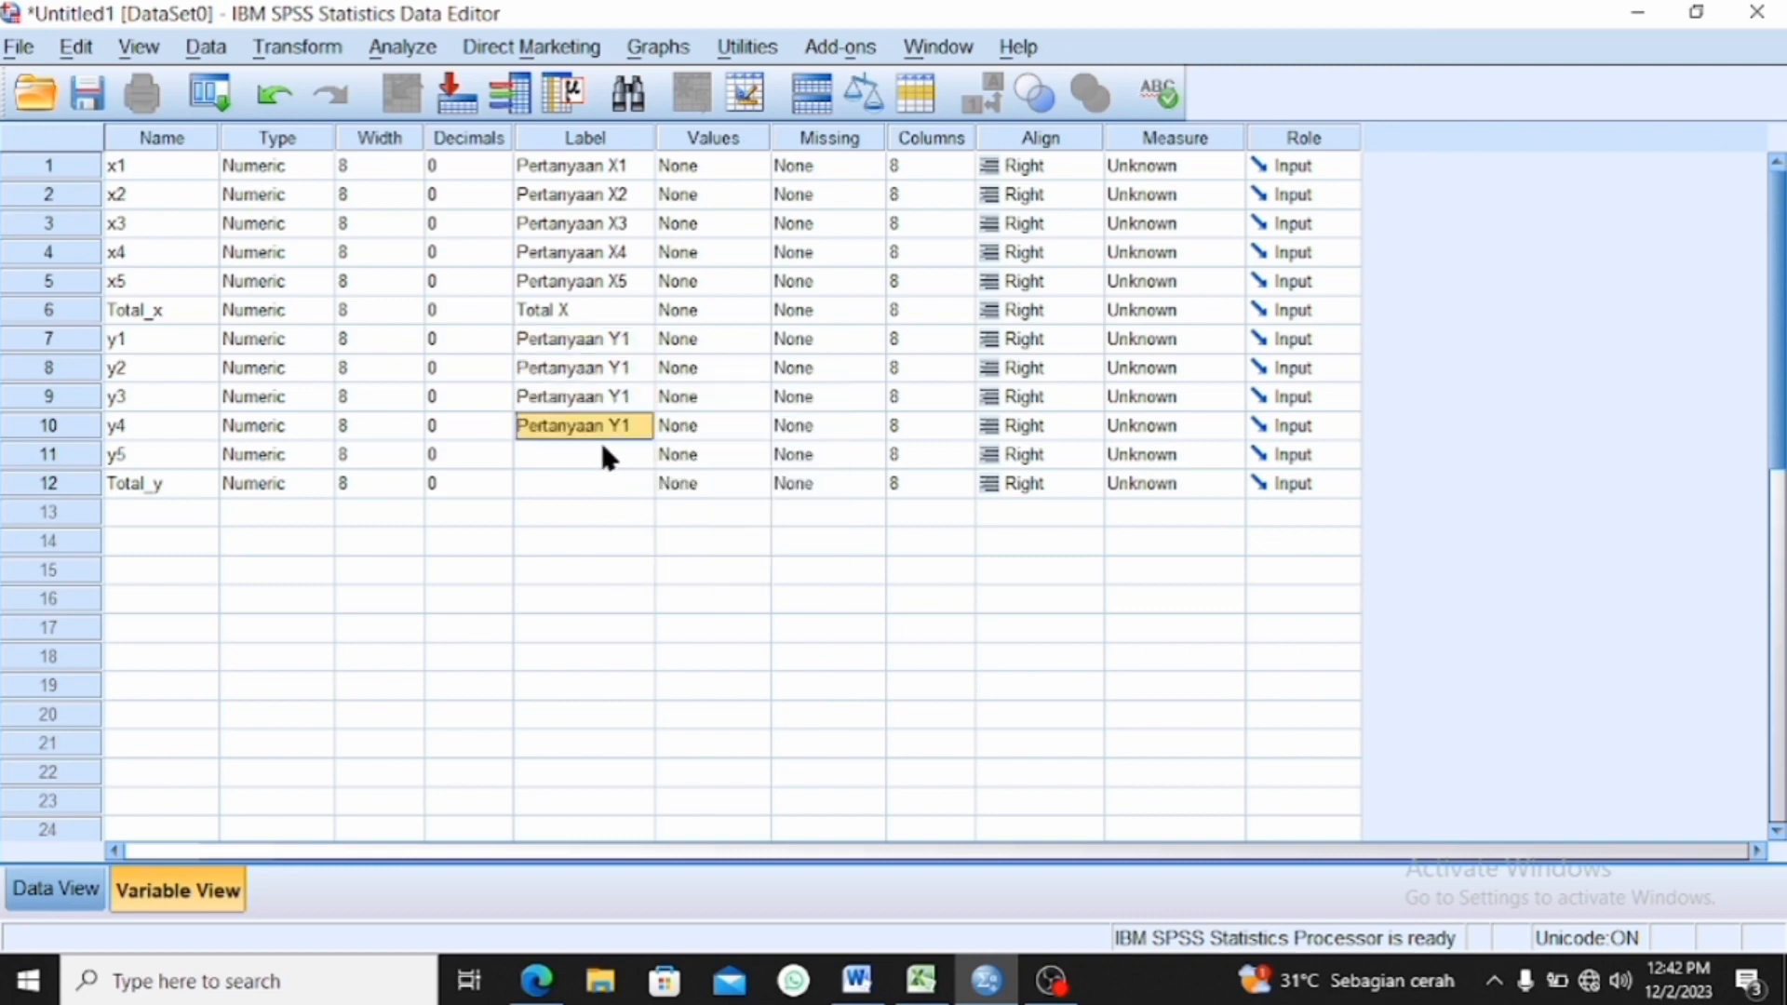
pyautogui.rightClick(605, 448)
pyautogui.click(639, 508)
# - Renumber the copied labels of y2 to y5 as "Pertanyaan Y2", "Pertanyaan Y3", "Pertanyaan Y4" and "Pertanyaan Y5"
pyautogui.click(636, 365)
pyautogui.doubleClick(636, 365)
pyautogui.press('BackSpace')
pyautogui.write('2')
pyautogui.doubleClick(633, 396)
pyautogui.press('BackSpace')
pyautogui.write('3')
pyautogui.doubleClick(628, 425)
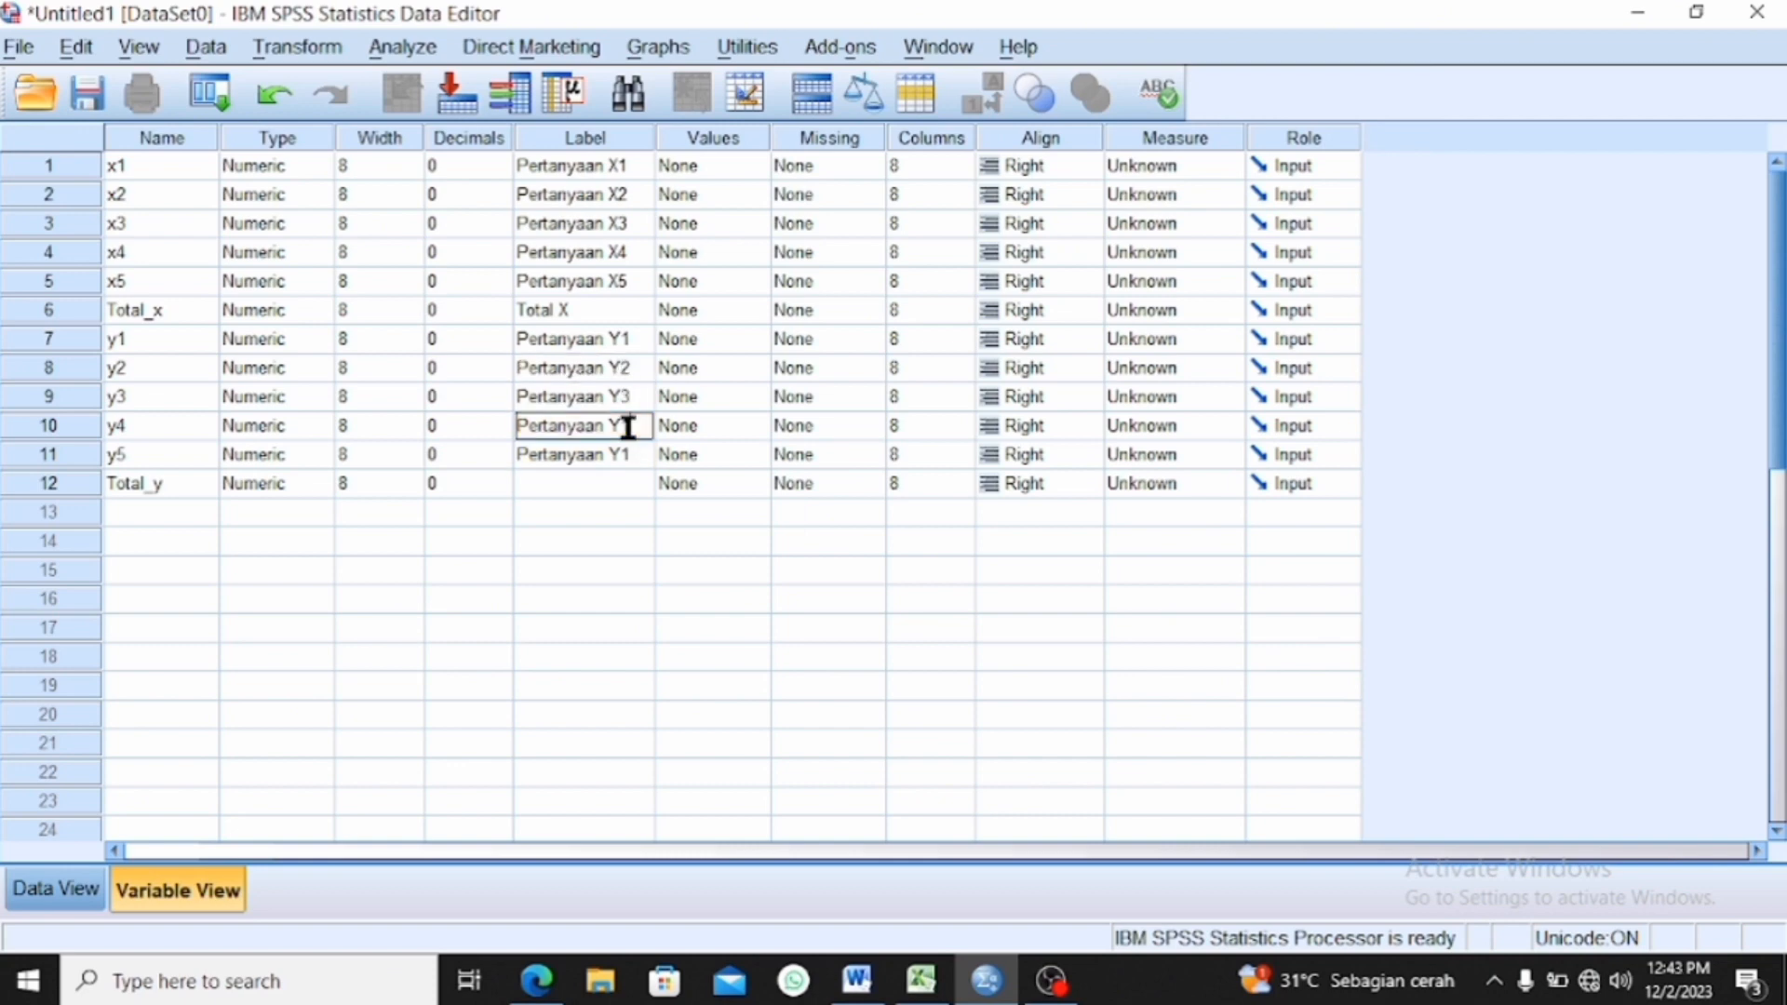
pyautogui.press('BackSpace')
pyautogui.write('4')
pyautogui.doubleClick(636, 454)
pyautogui.press('BackSpace')
pyautogui.click(626, 485)
pyautogui.doubleClick(633, 454)
# - Label the variable Total_y as "Total Y"
pyautogui.doubleClick(632, 480)
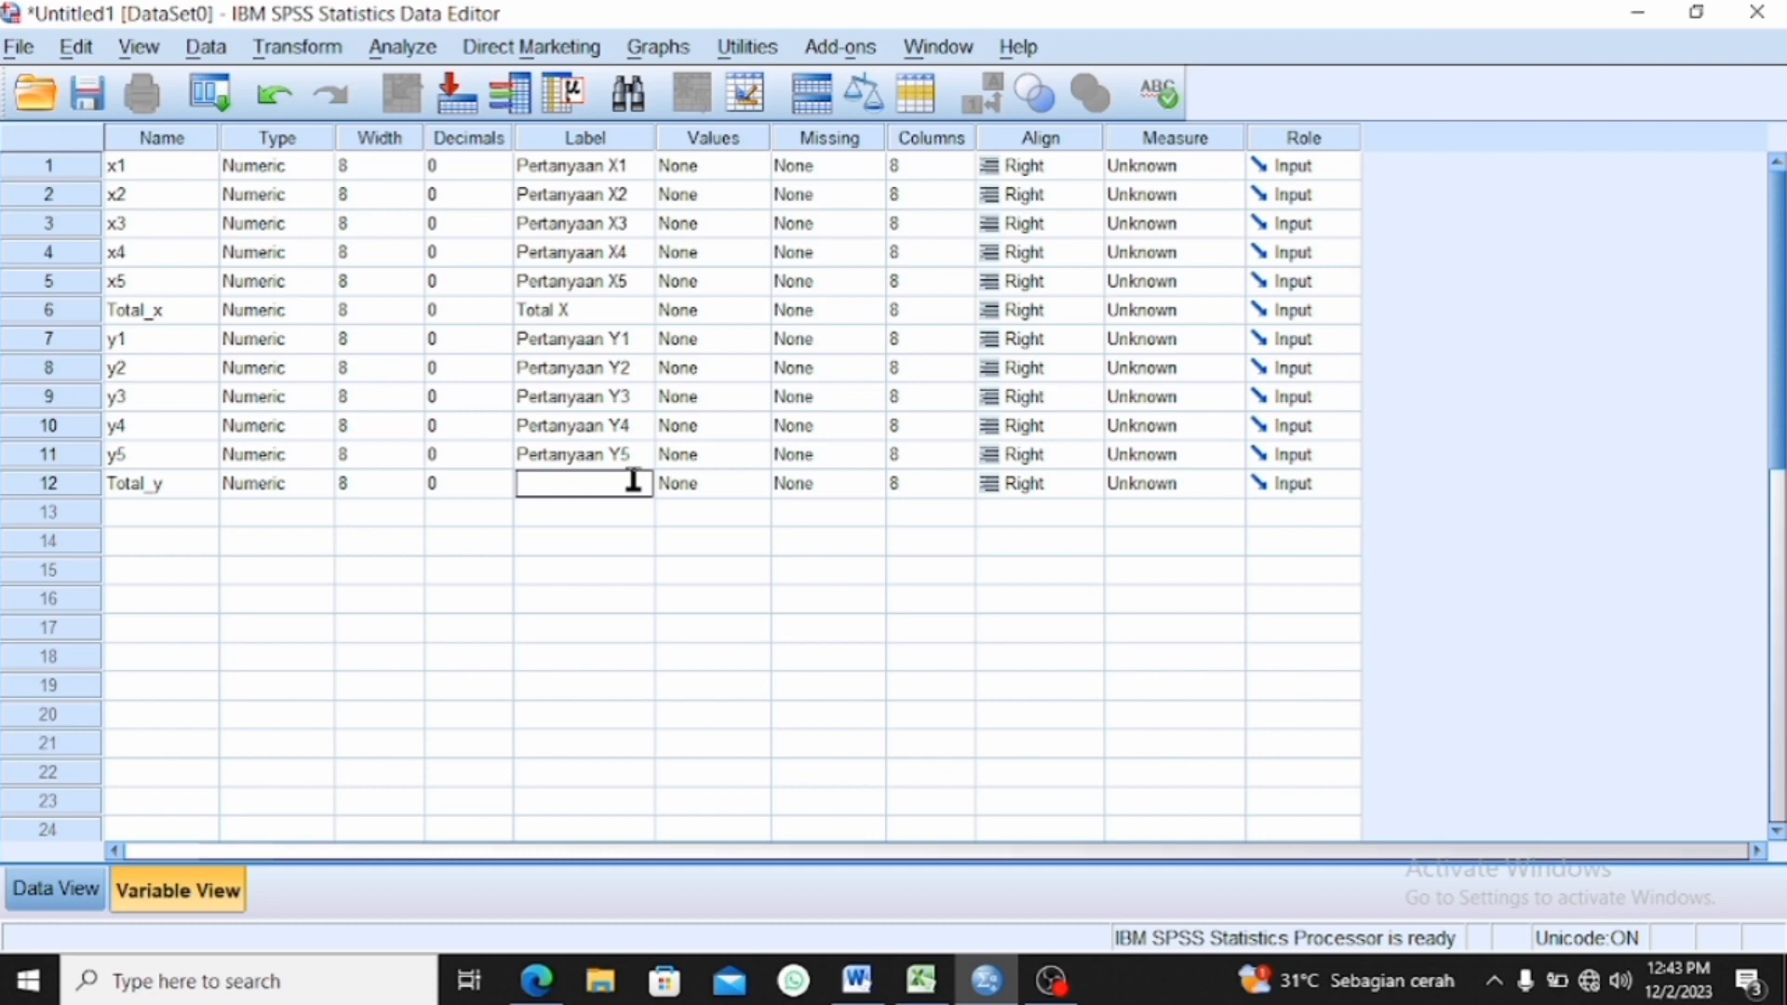
pyautogui.write('Total Y')
pyautogui.click(614, 516)
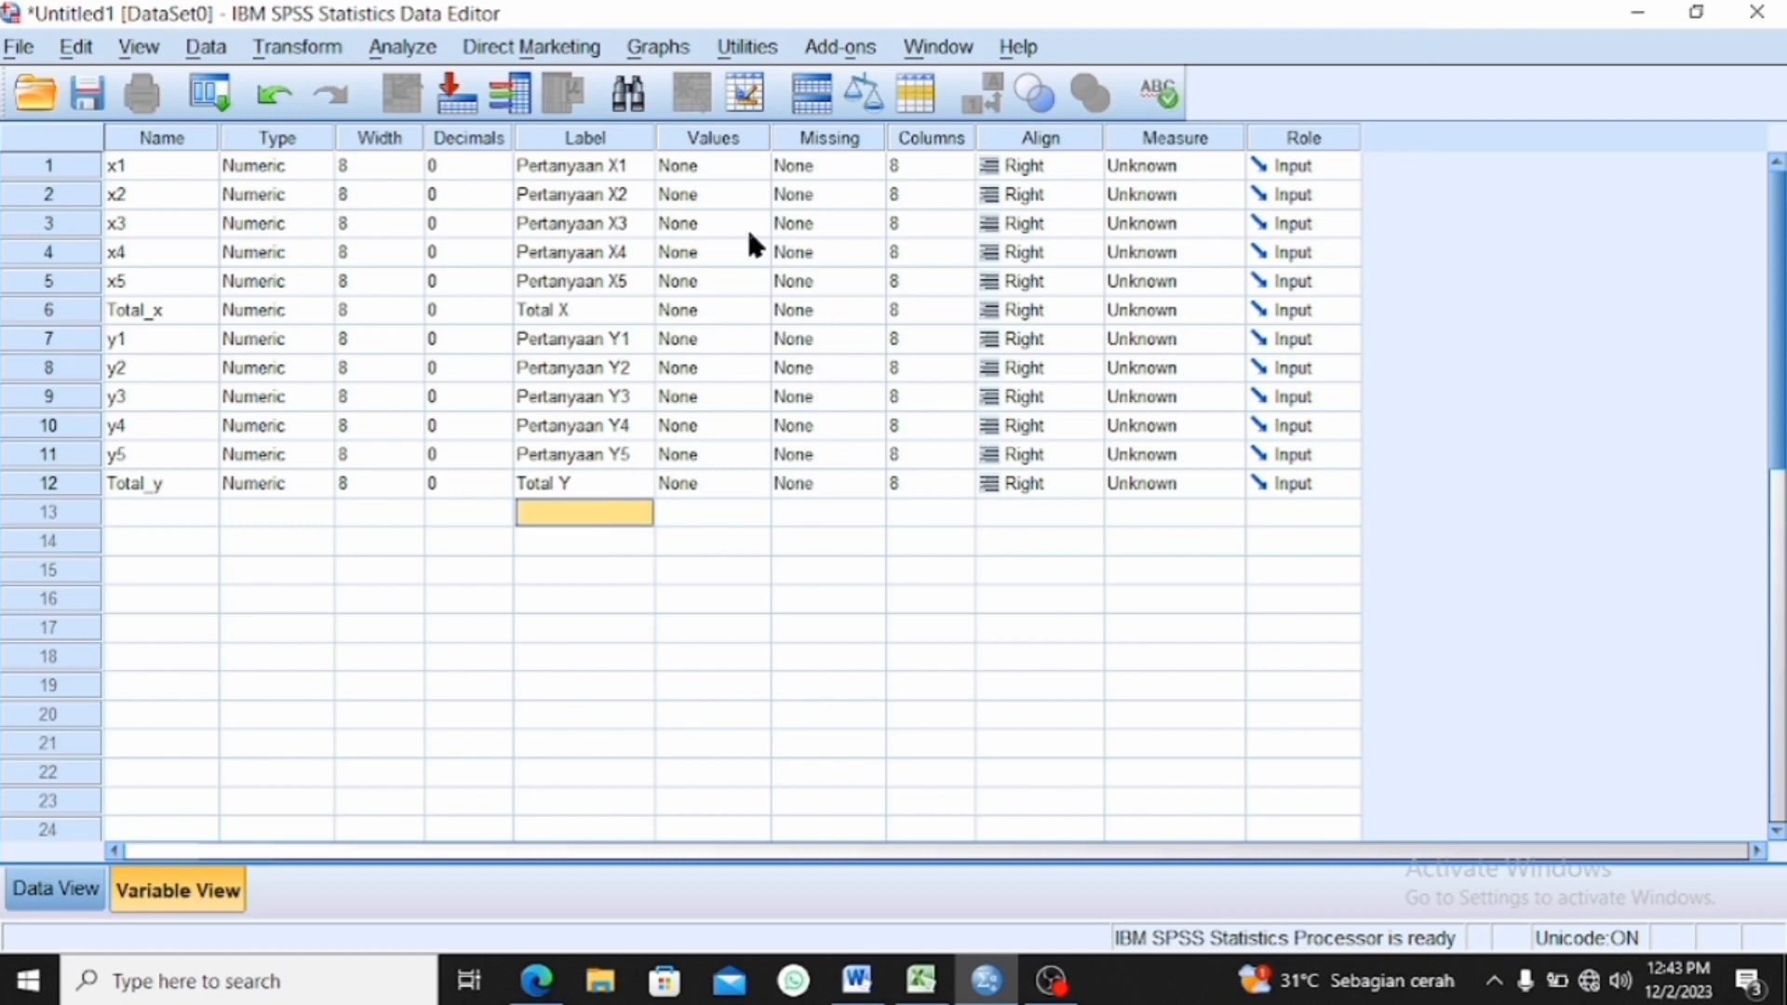
# - Open the value labels of x1 and add the value 5 with the label "Sangat Setuju"
pyautogui.click(726, 168)
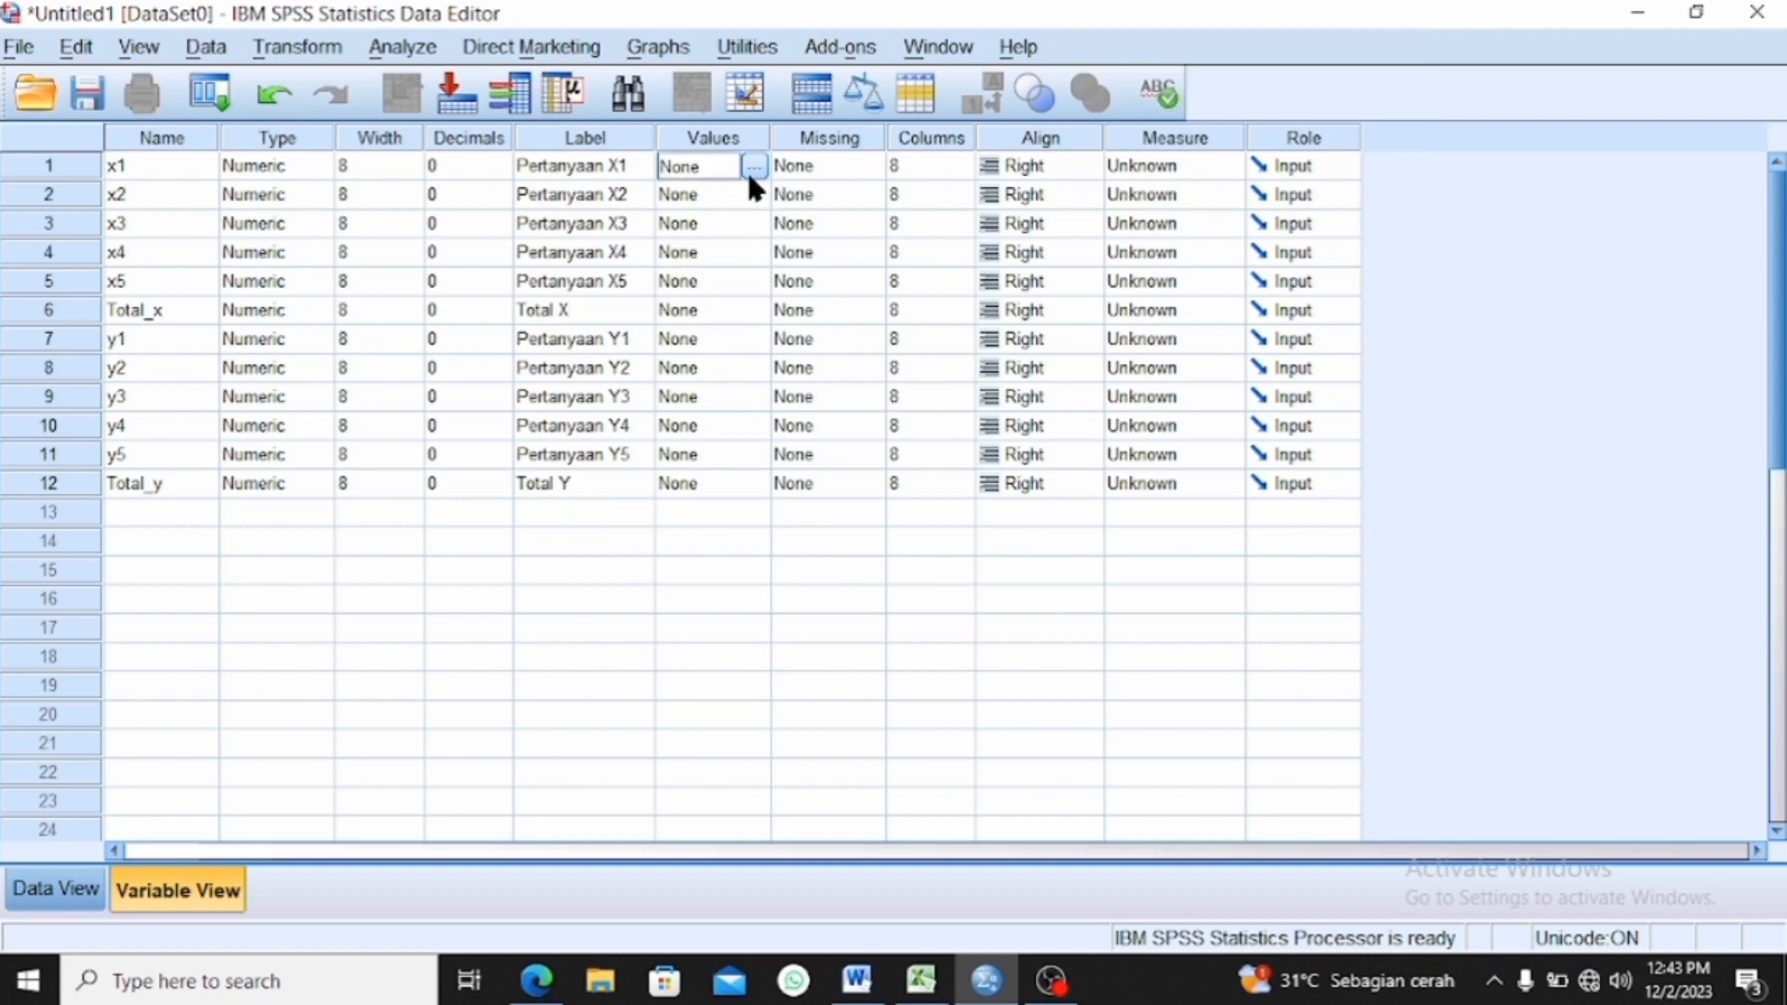
pyautogui.click(754, 168)
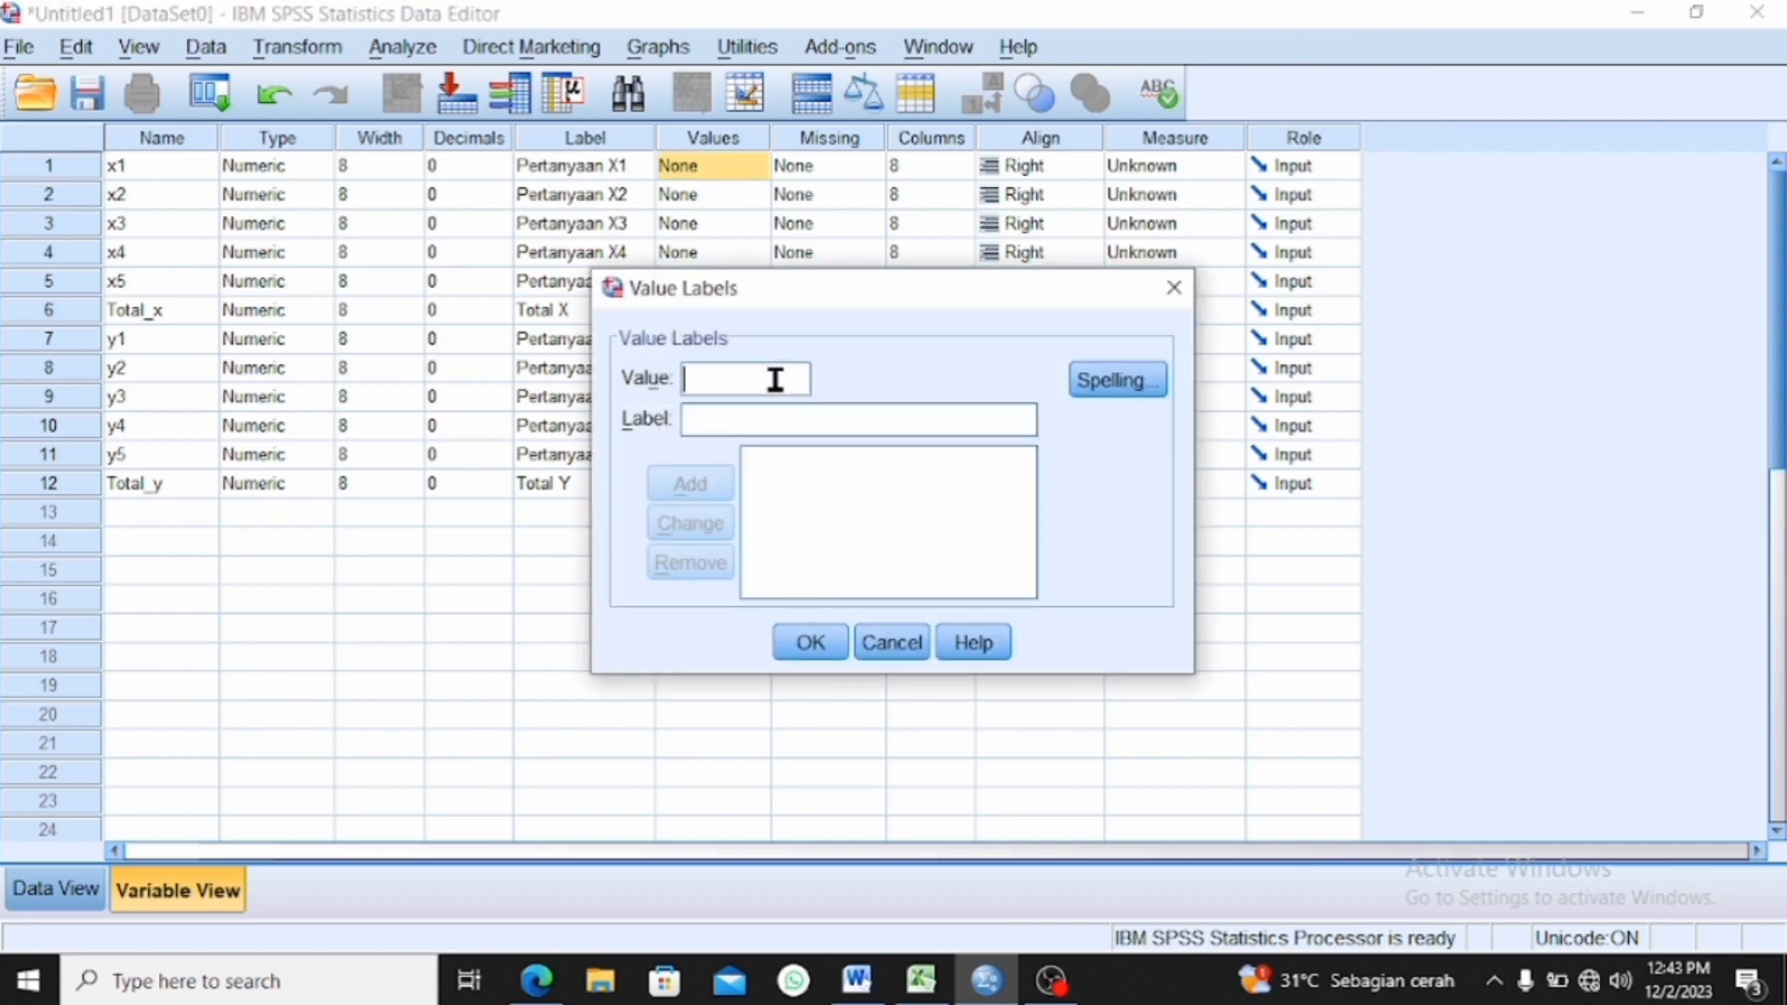
pyautogui.write('5')
pyautogui.click(770, 415)
pyautogui.write('Sangat ')
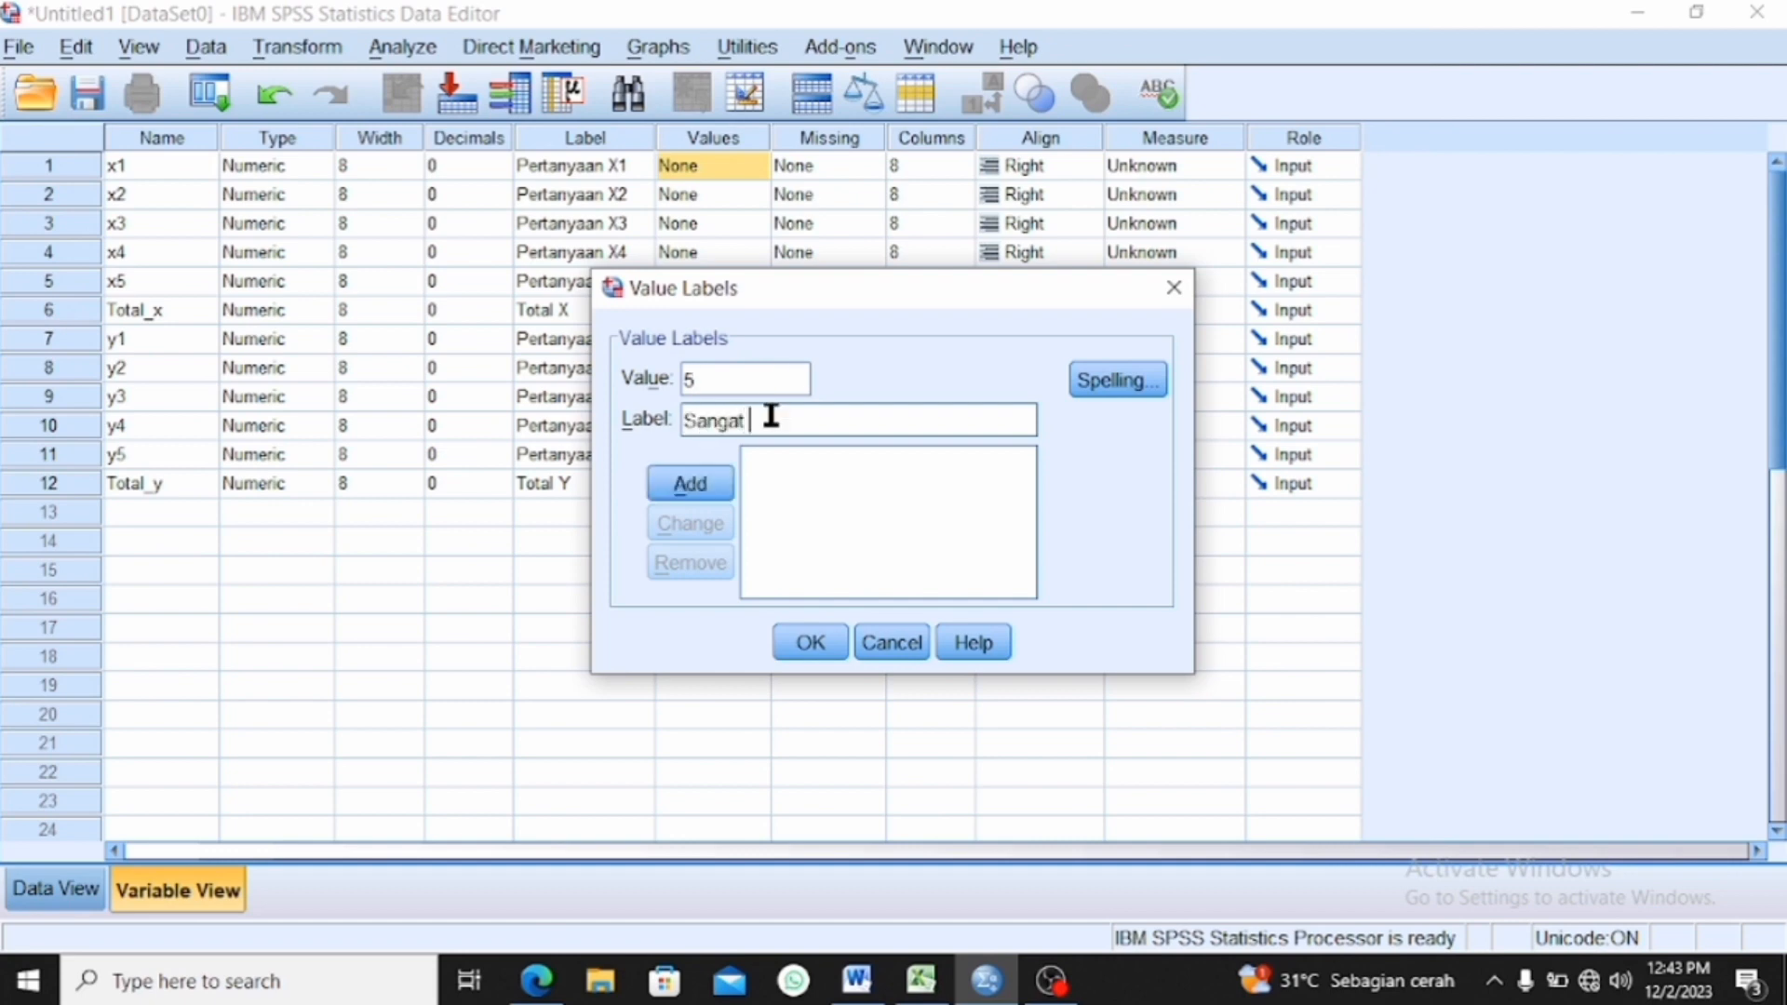
pyautogui.write('Setuju')
pyautogui.click(690, 483)
# - Add the value 4 with the label "Setuju" to the value labels of x1
pyautogui.click(710, 381)
pyautogui.write('4')
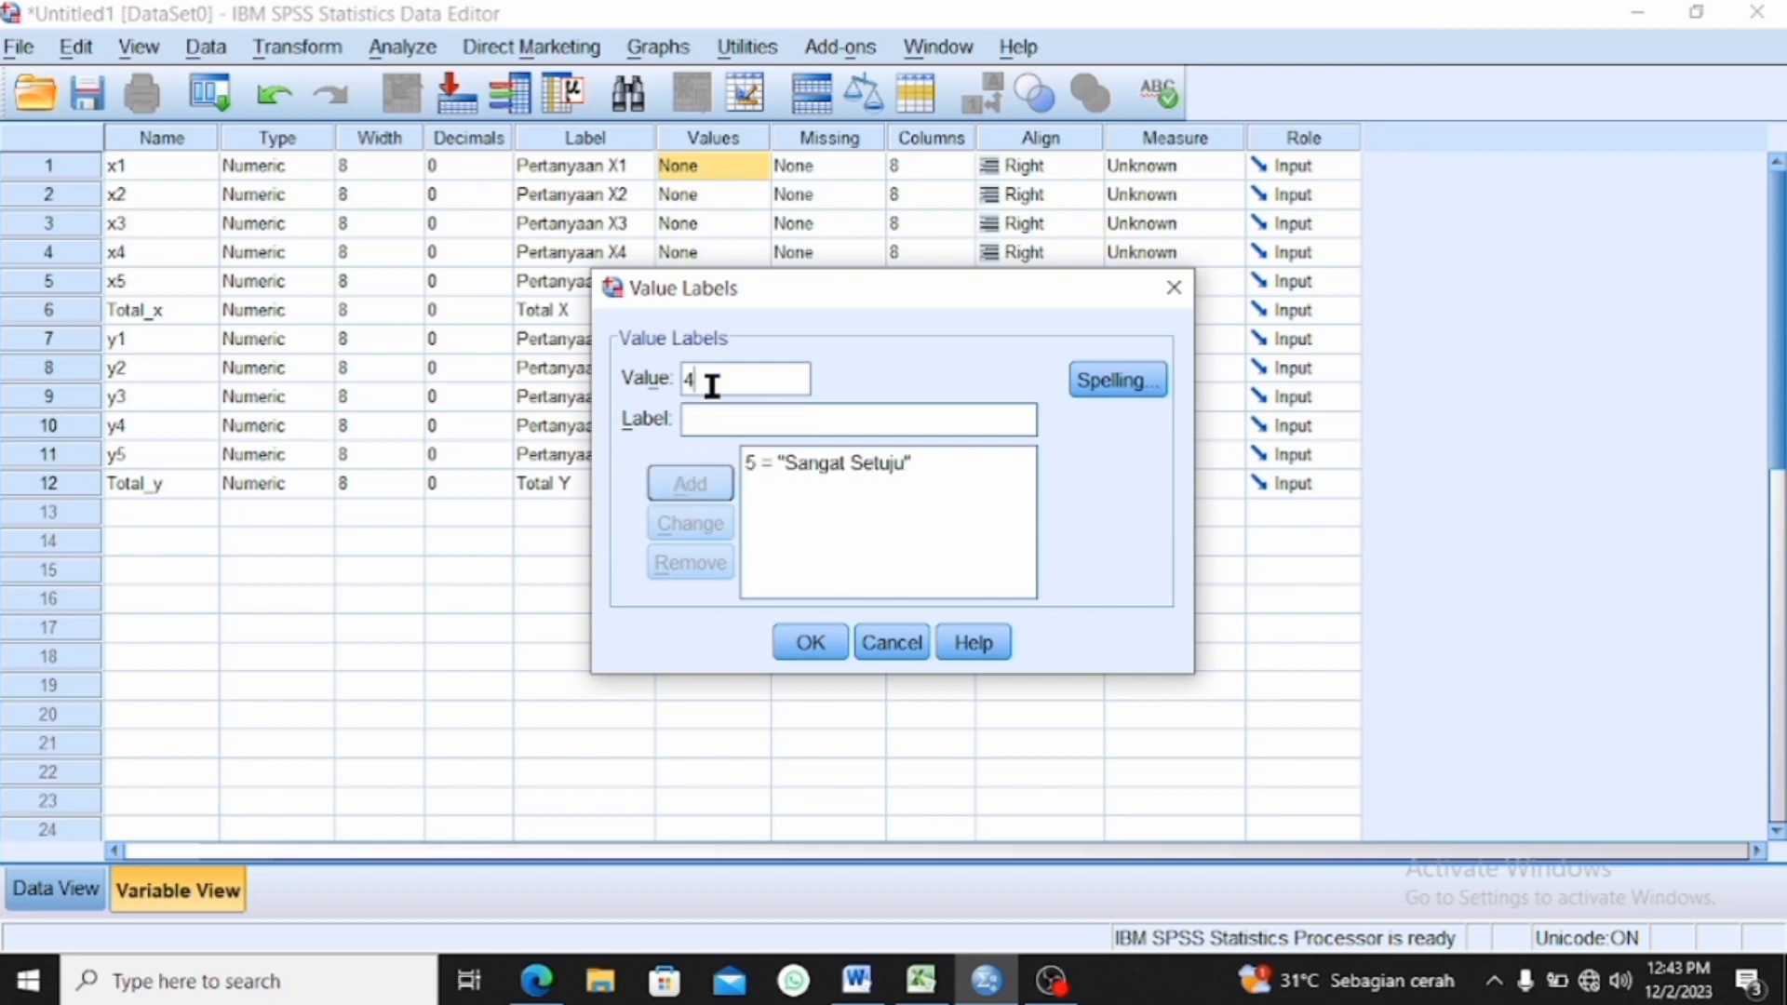
pyautogui.click(711, 421)
pyautogui.write('setuju')
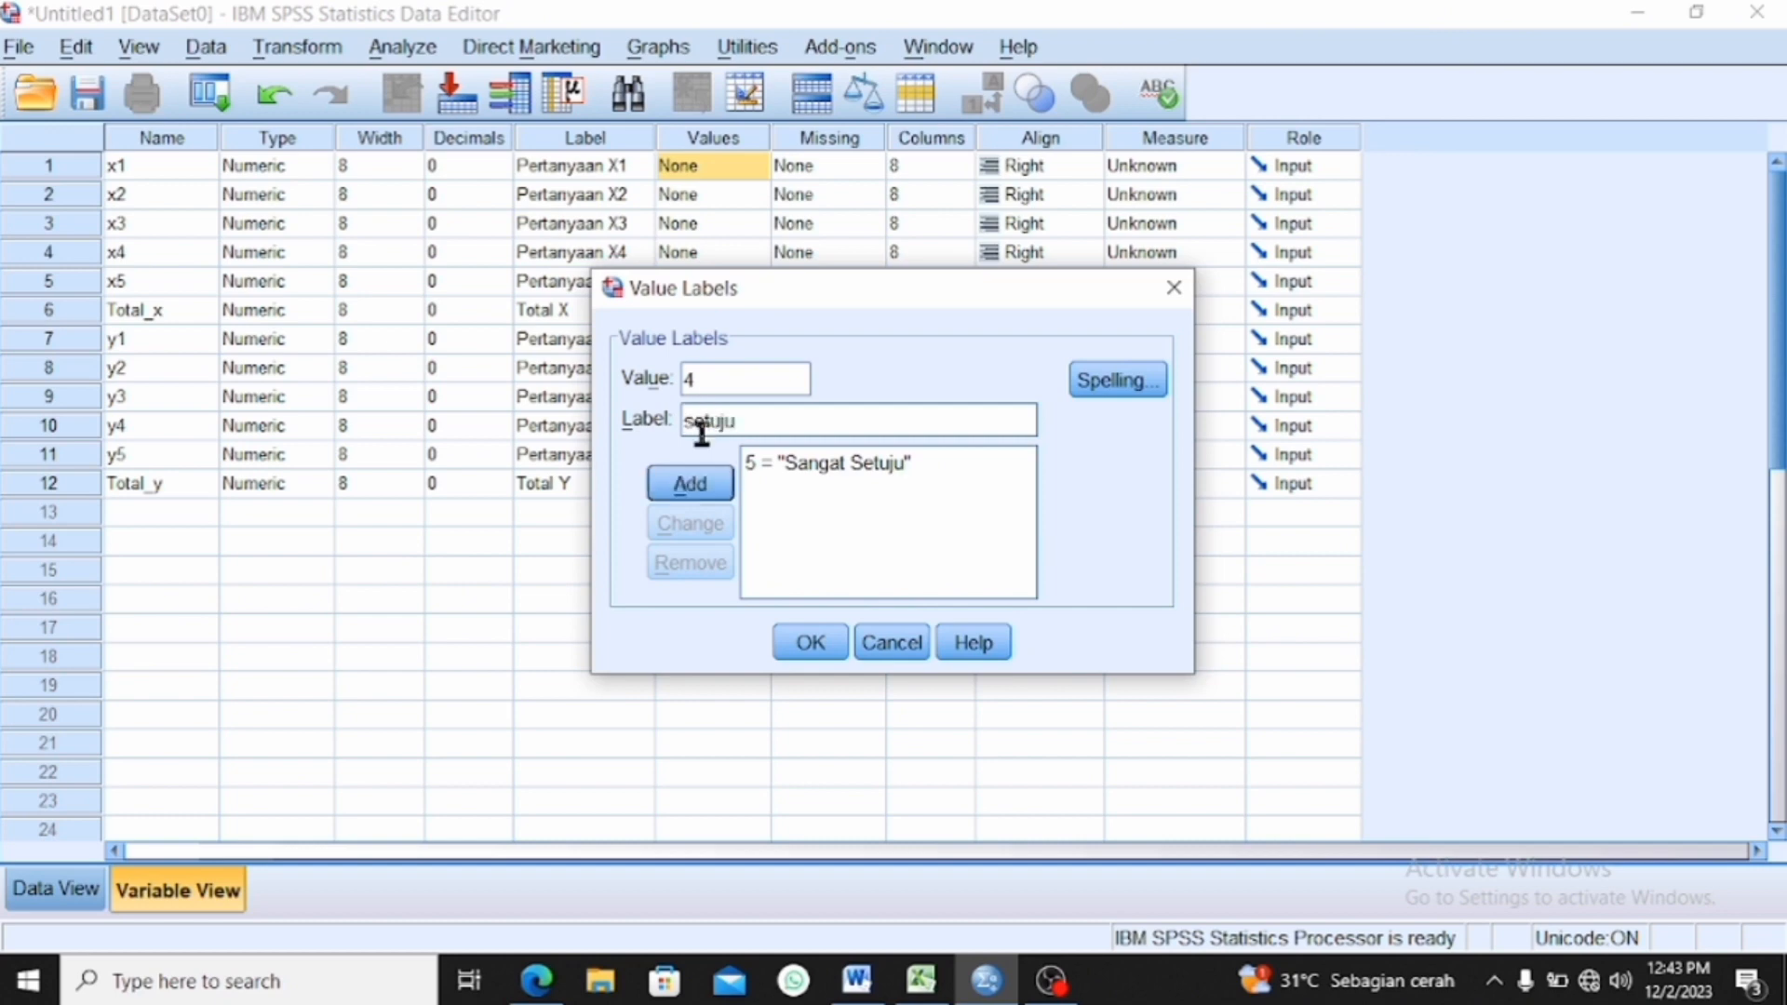
pyautogui.click(694, 423)
pyautogui.press('BackSpace')
pyautogui.write('S')
pyautogui.click(690, 479)
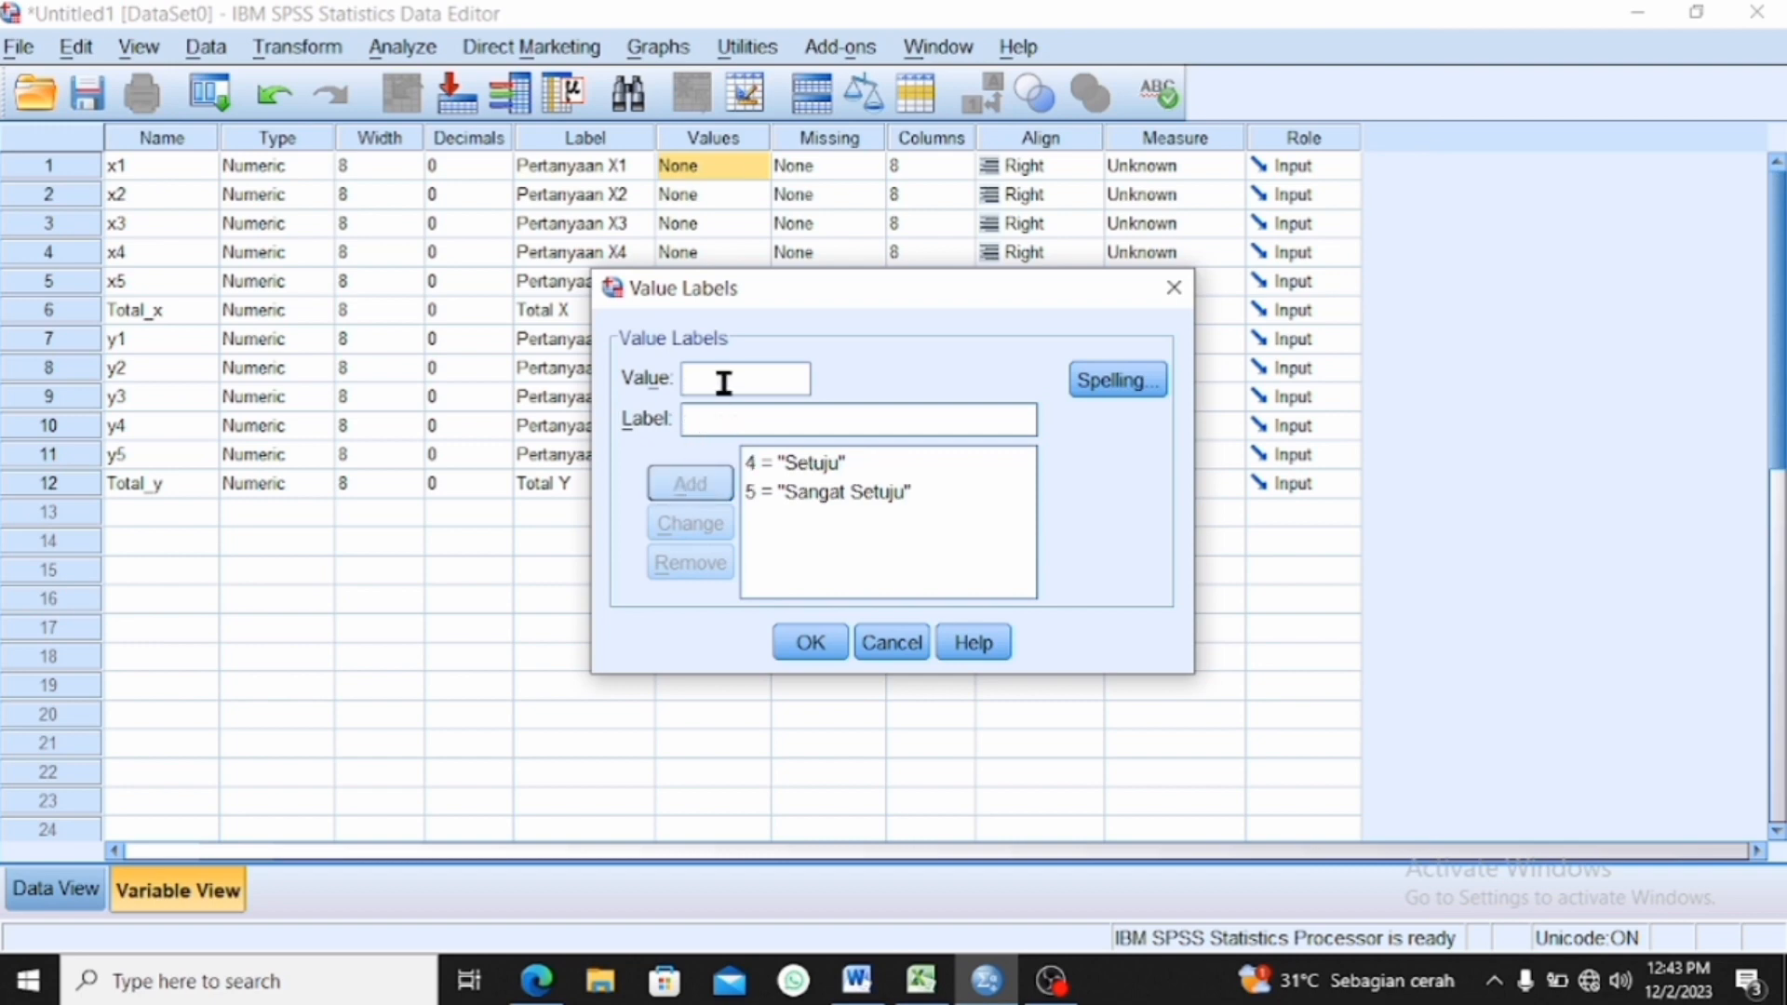
# - Add the value 3 with the label "Netral" to the value labels of x1
pyautogui.write('3')
pyautogui.click(726, 413)
pyautogui.write('Netral')
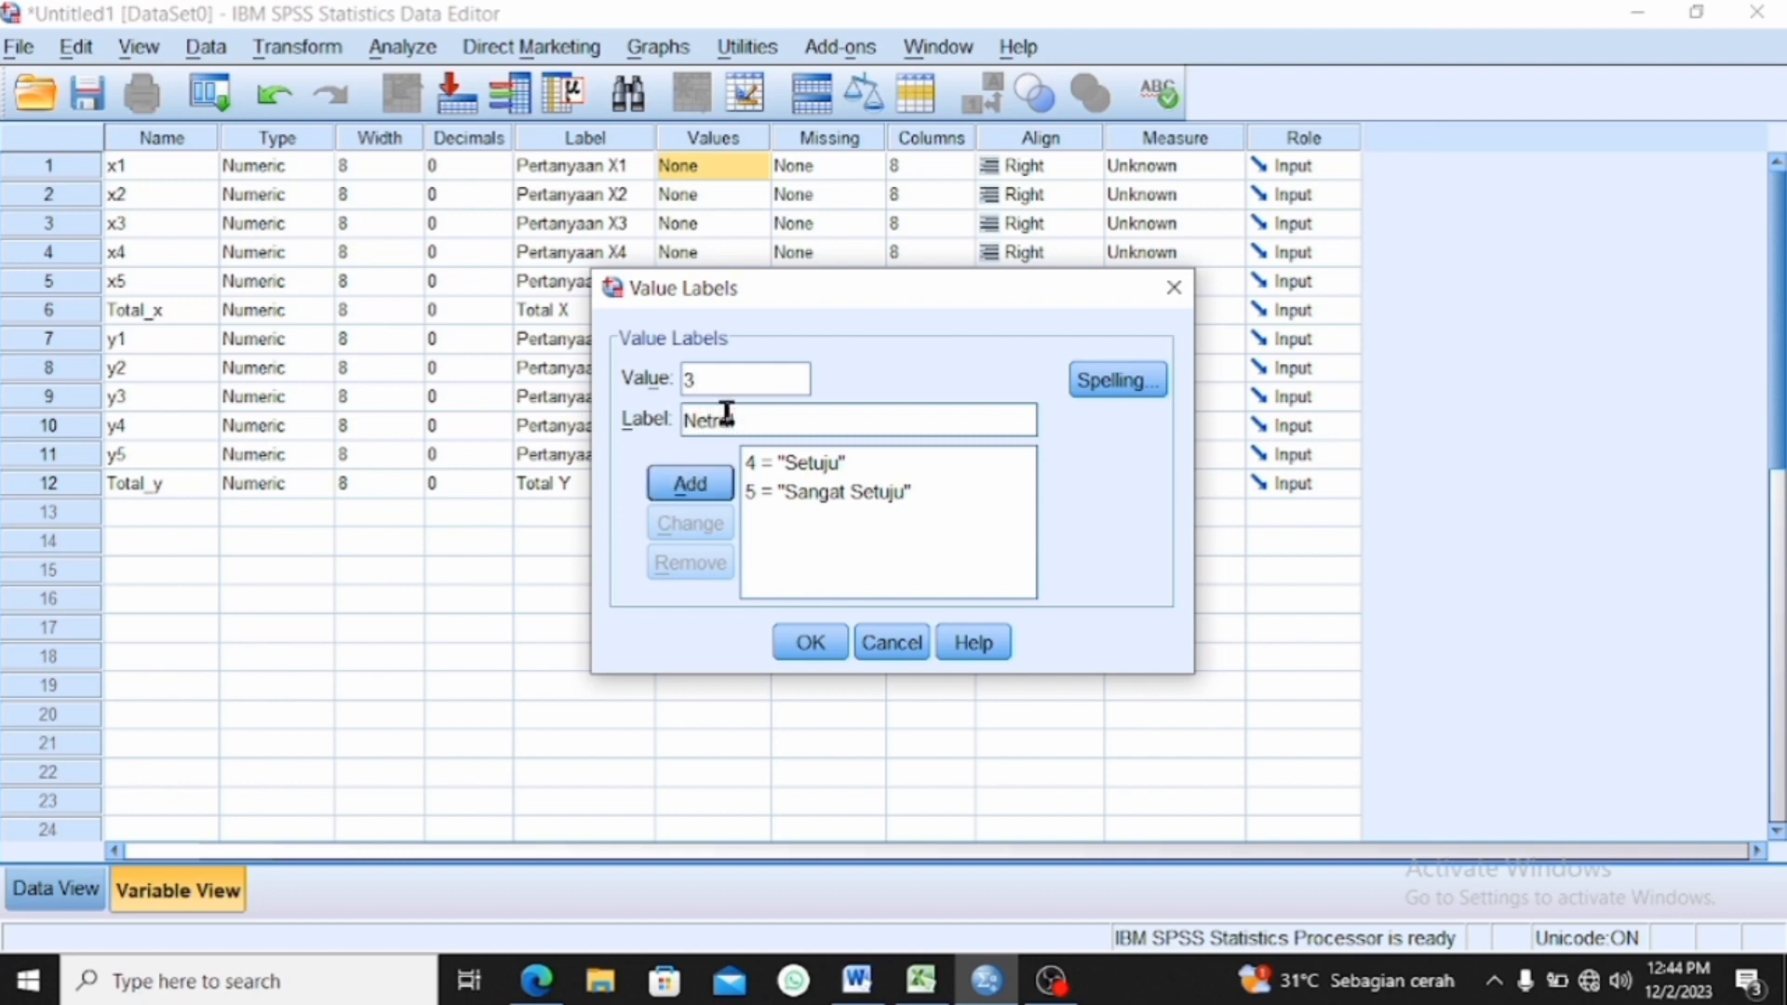
pyautogui.click(699, 483)
# - Add the value 2 with the label "Tidak Setuju" to the value labels of x1
pyautogui.click(728, 379)
pyautogui.write('2')
pyautogui.click(725, 421)
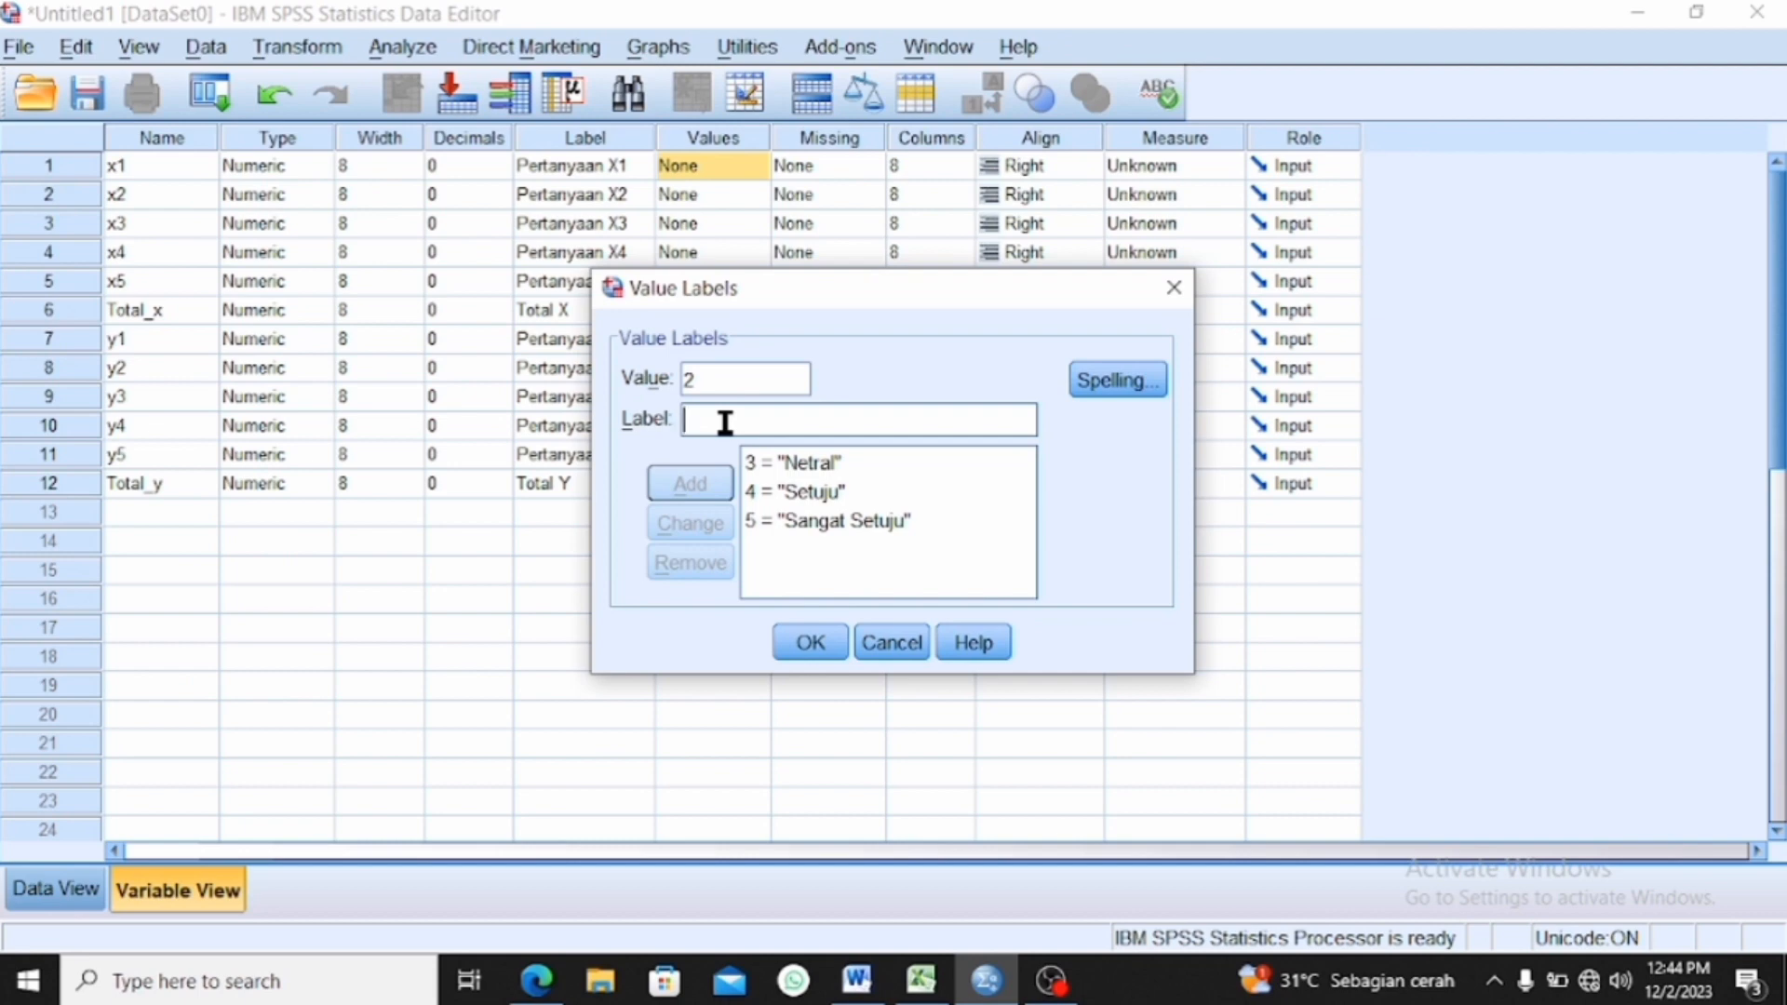
pyautogui.write('Tidak')
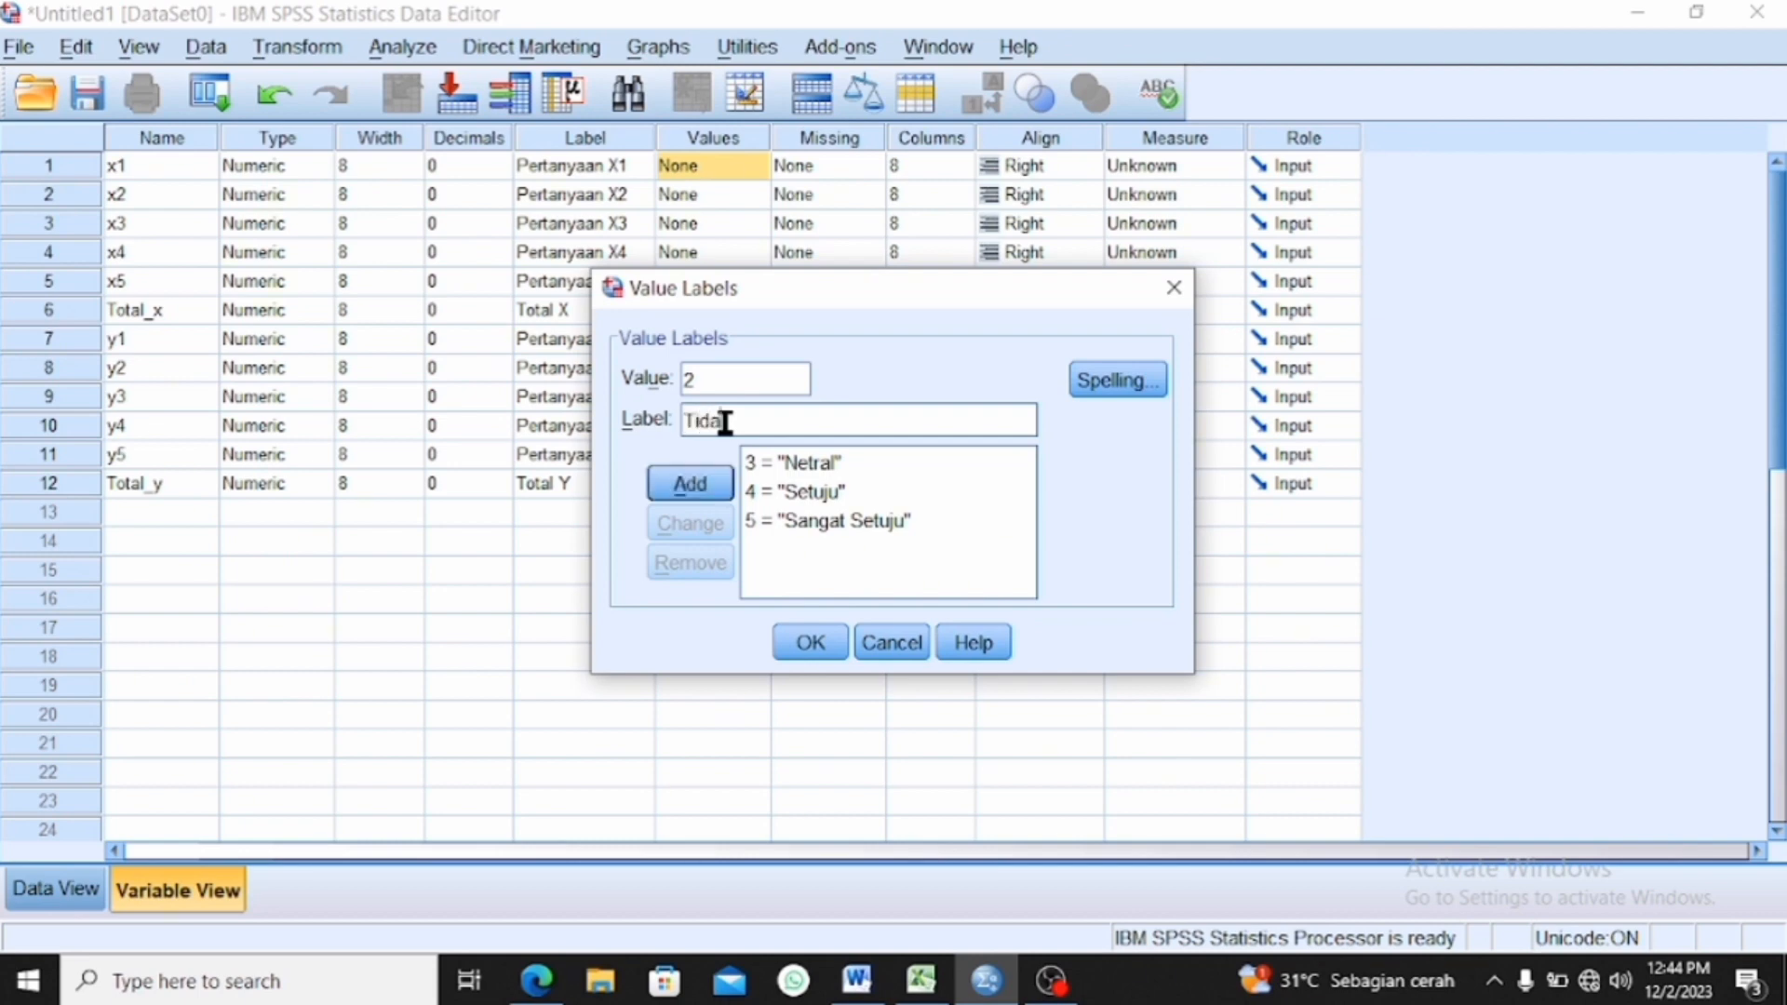
pyautogui.write(' Setuju')
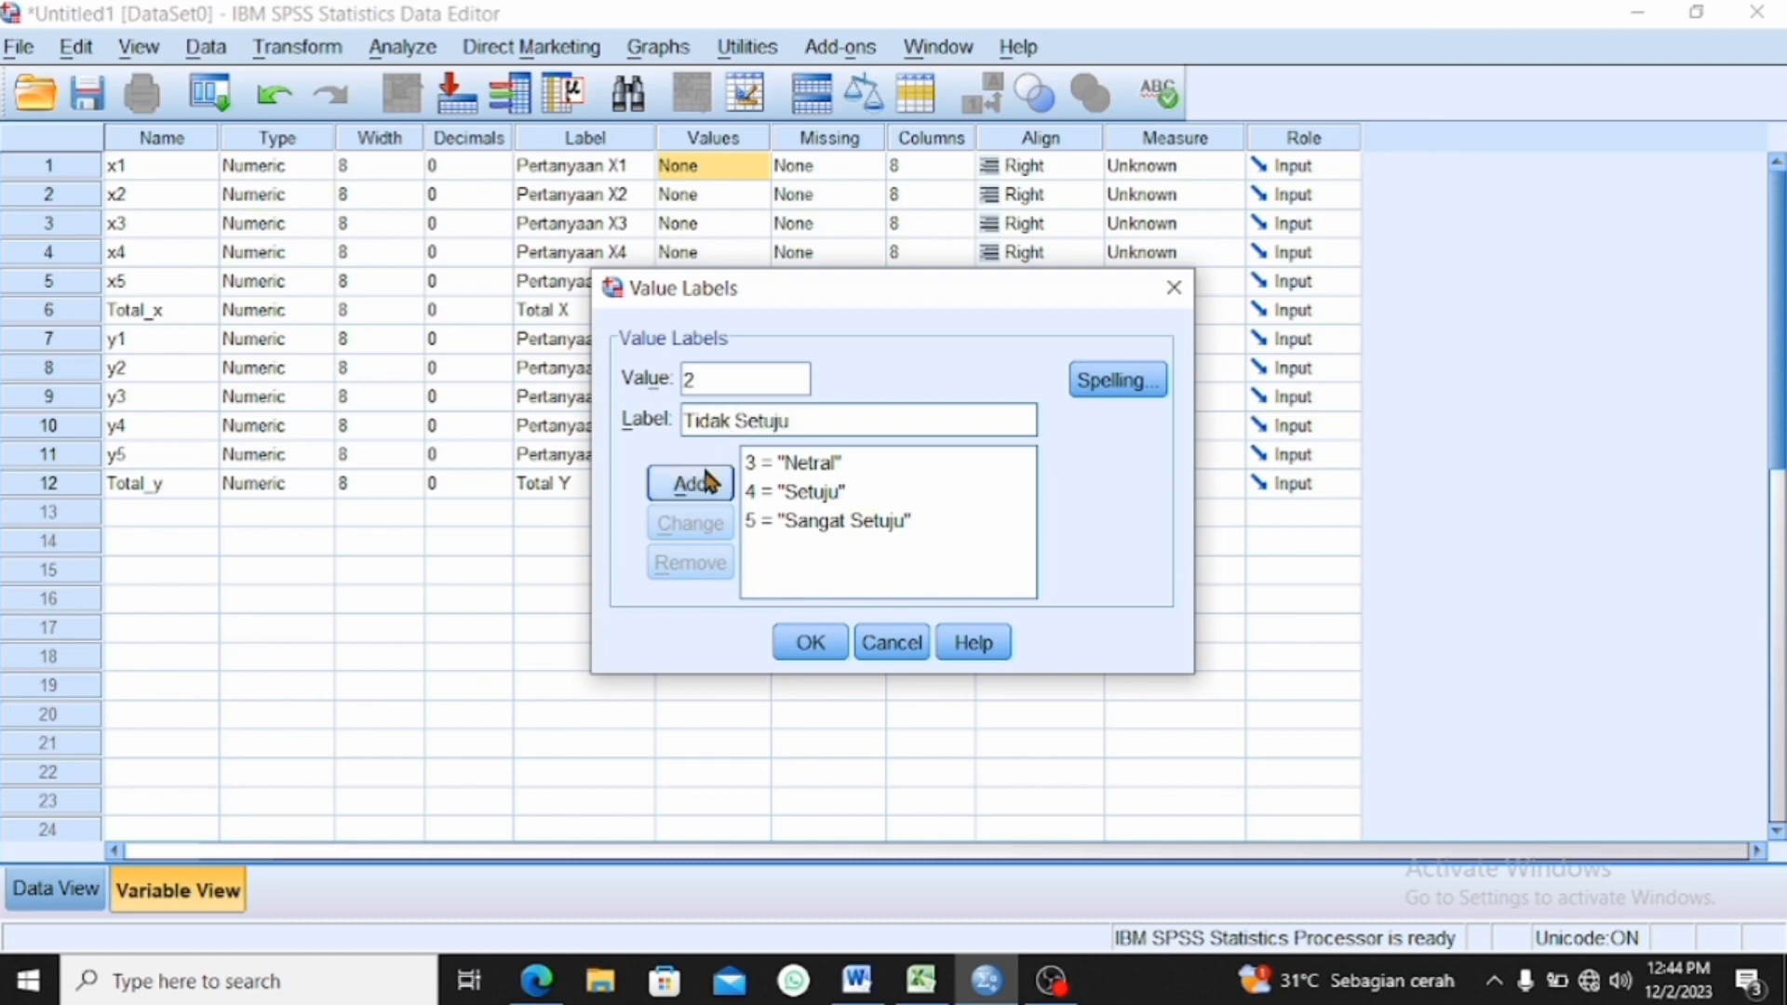
pyautogui.click(700, 483)
# - Add the value 1 with the label "Sangat Tidak Setuju" and apply the value labels to x1
pyautogui.write('1')
pyautogui.click(734, 430)
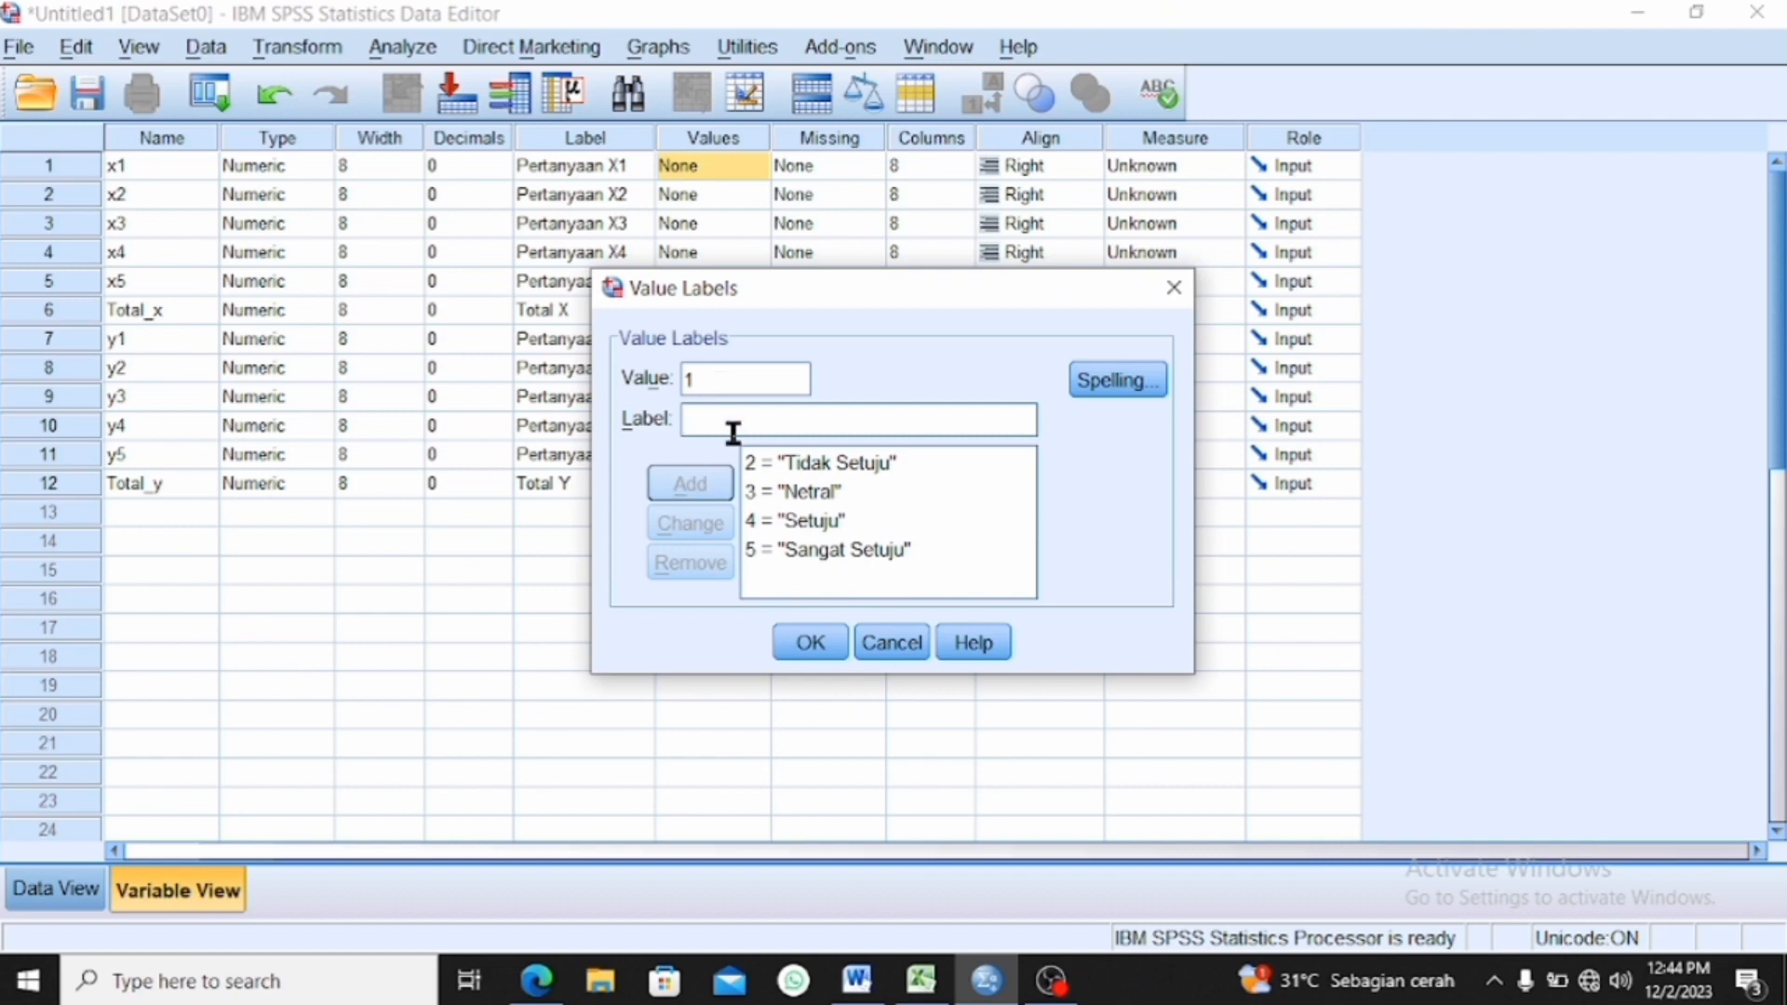
pyautogui.write('S')
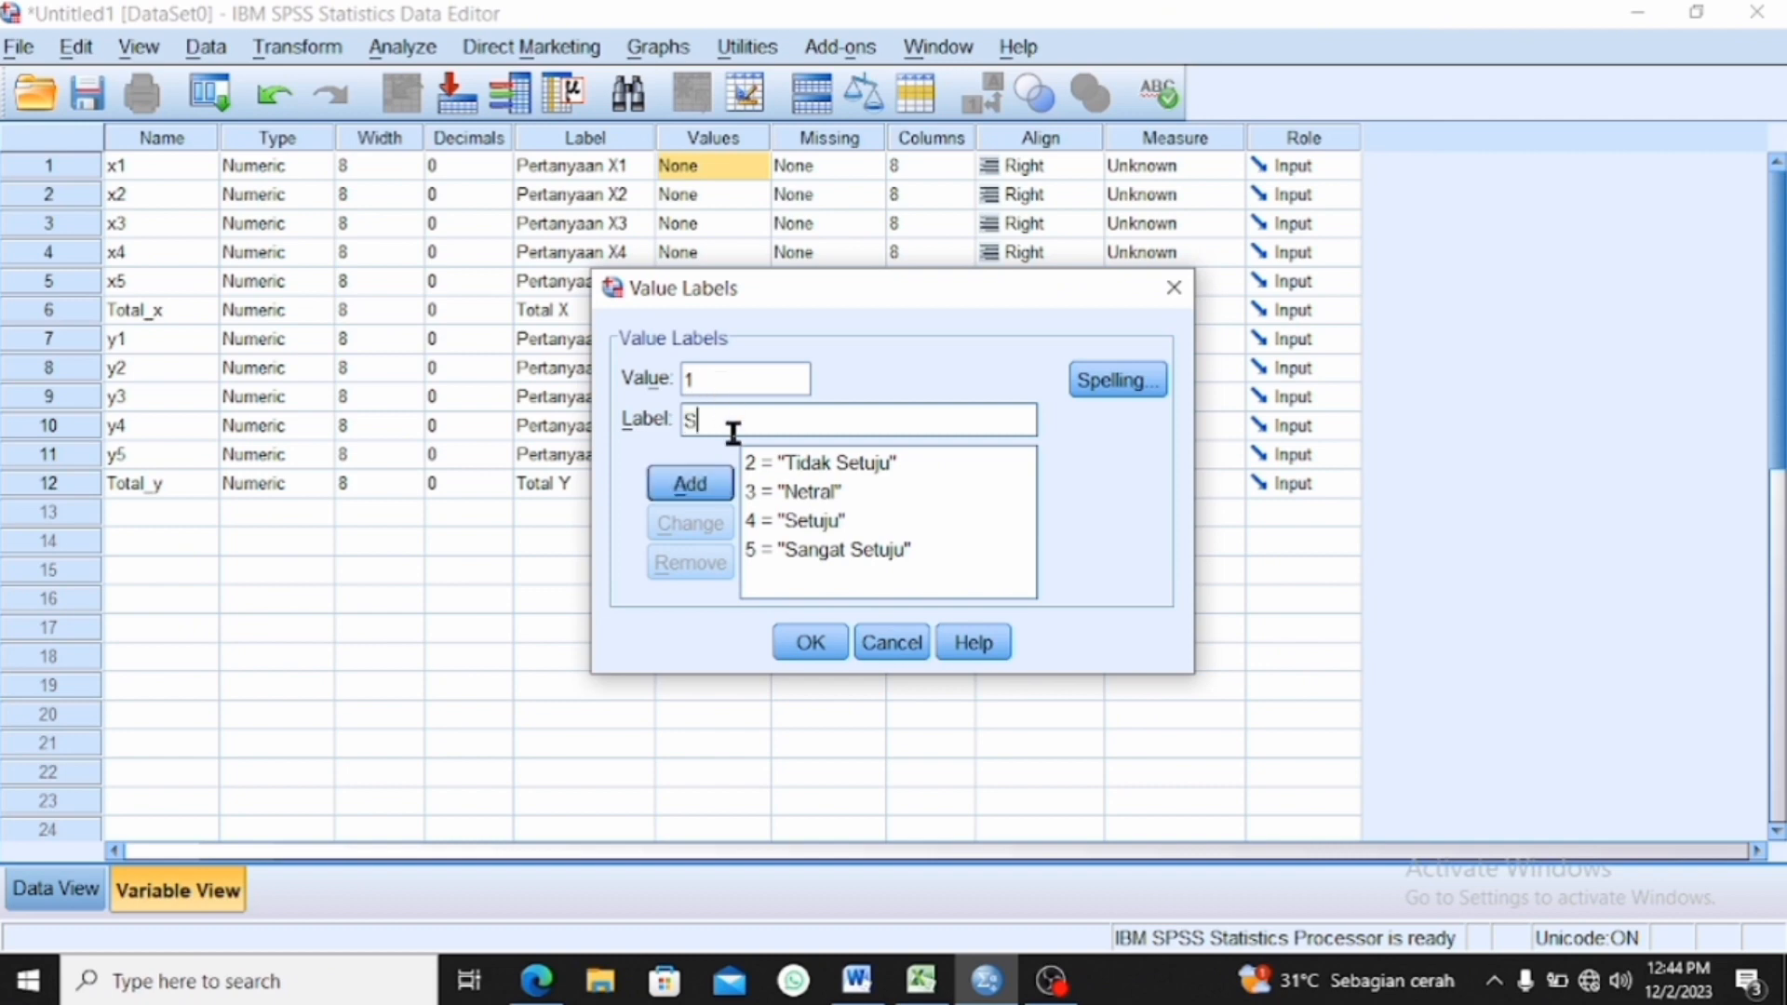
pyautogui.write('angat Tidak Setuju')
pyautogui.click(700, 483)
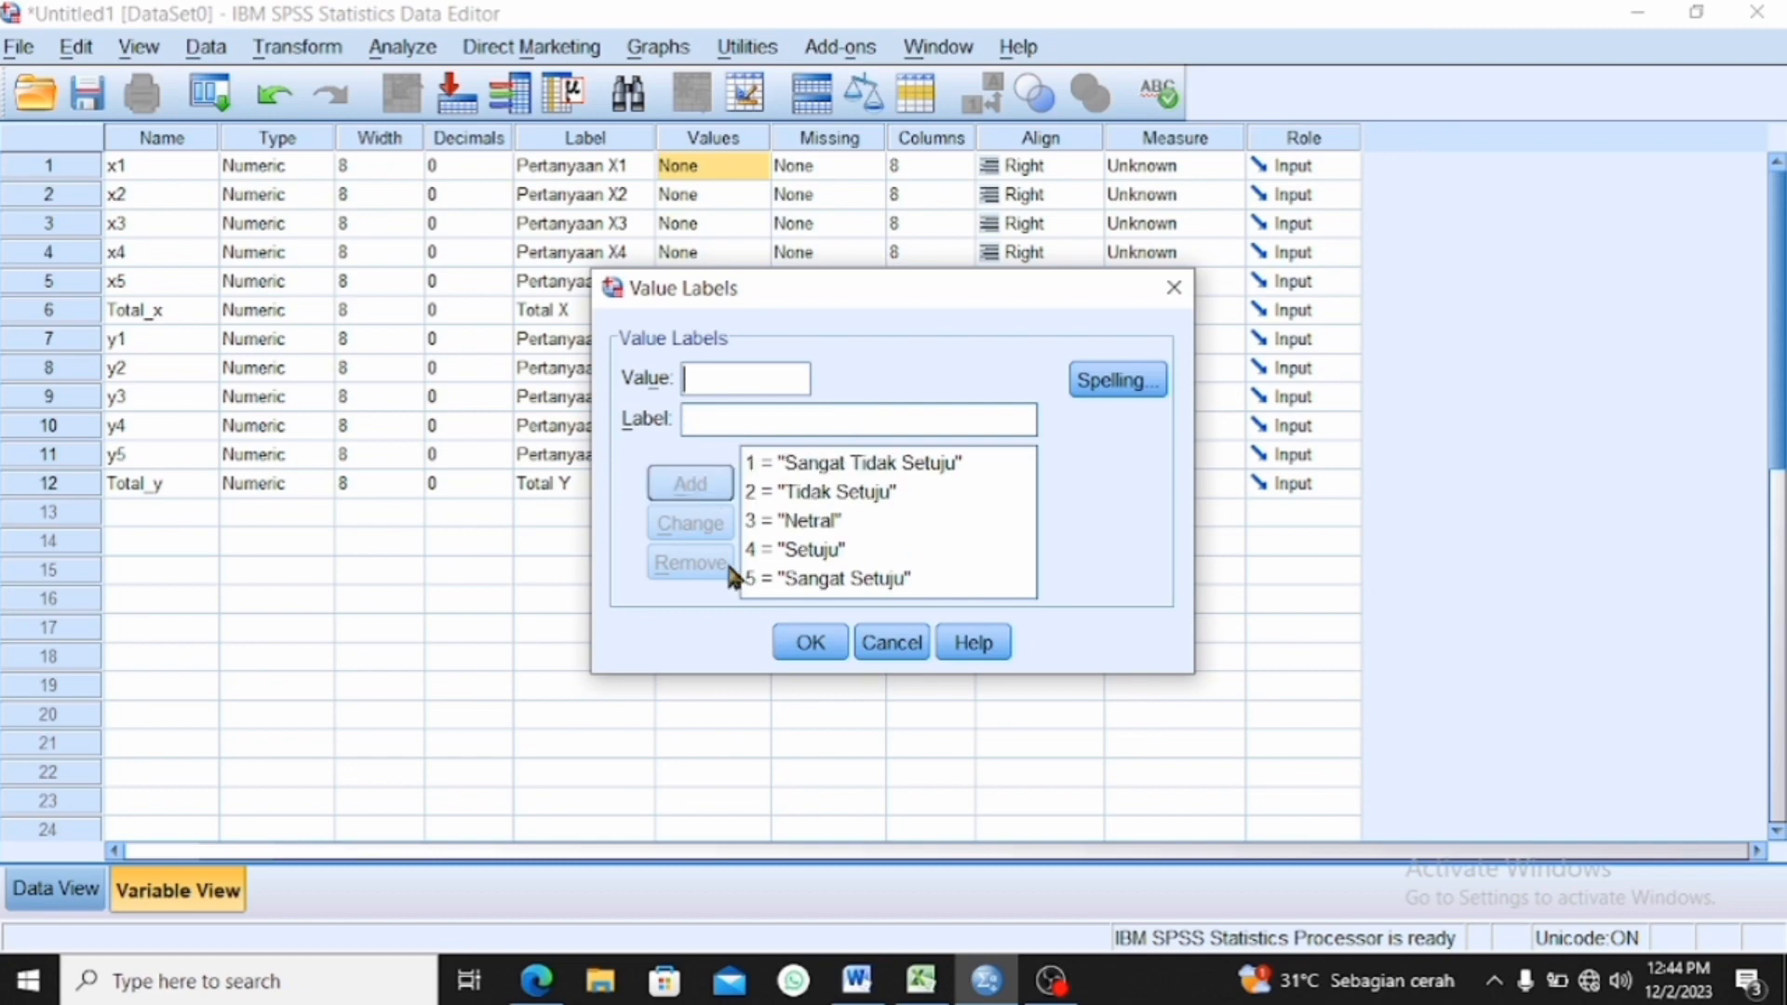
pyautogui.click(811, 644)
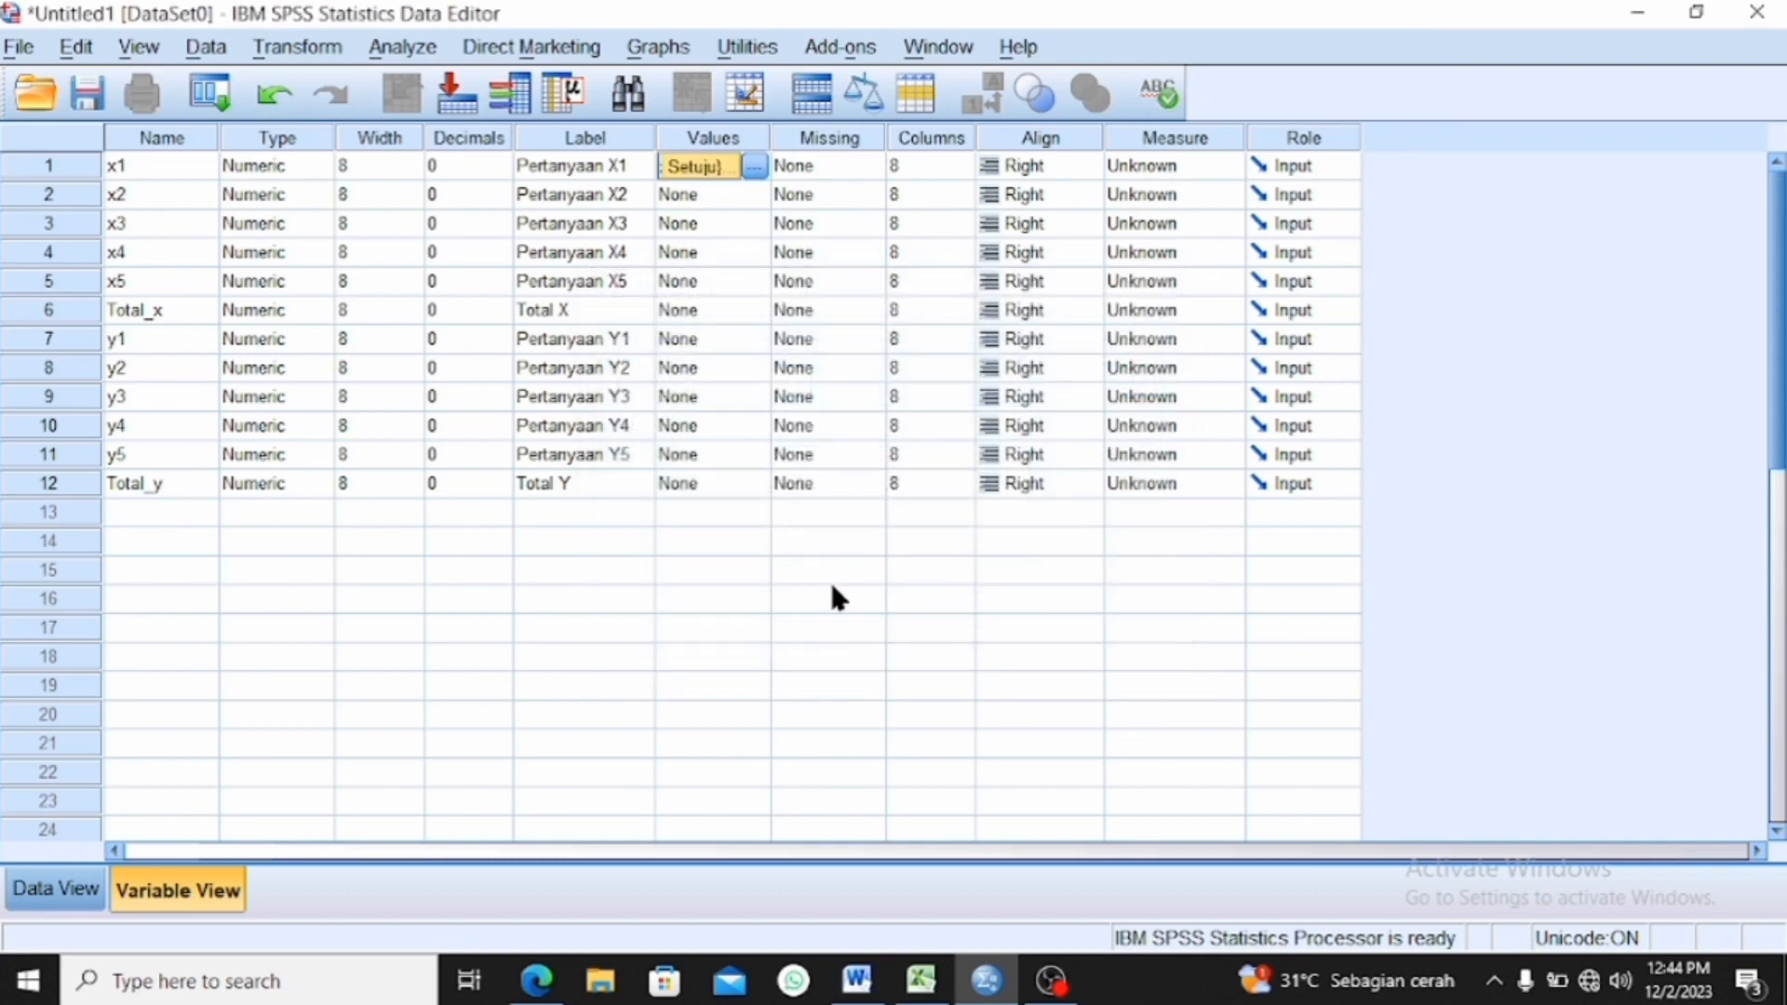
# - Copy the value labels of x1 and paste them onto x2, x3, x4 and x5
pyautogui.rightClick(700, 170)
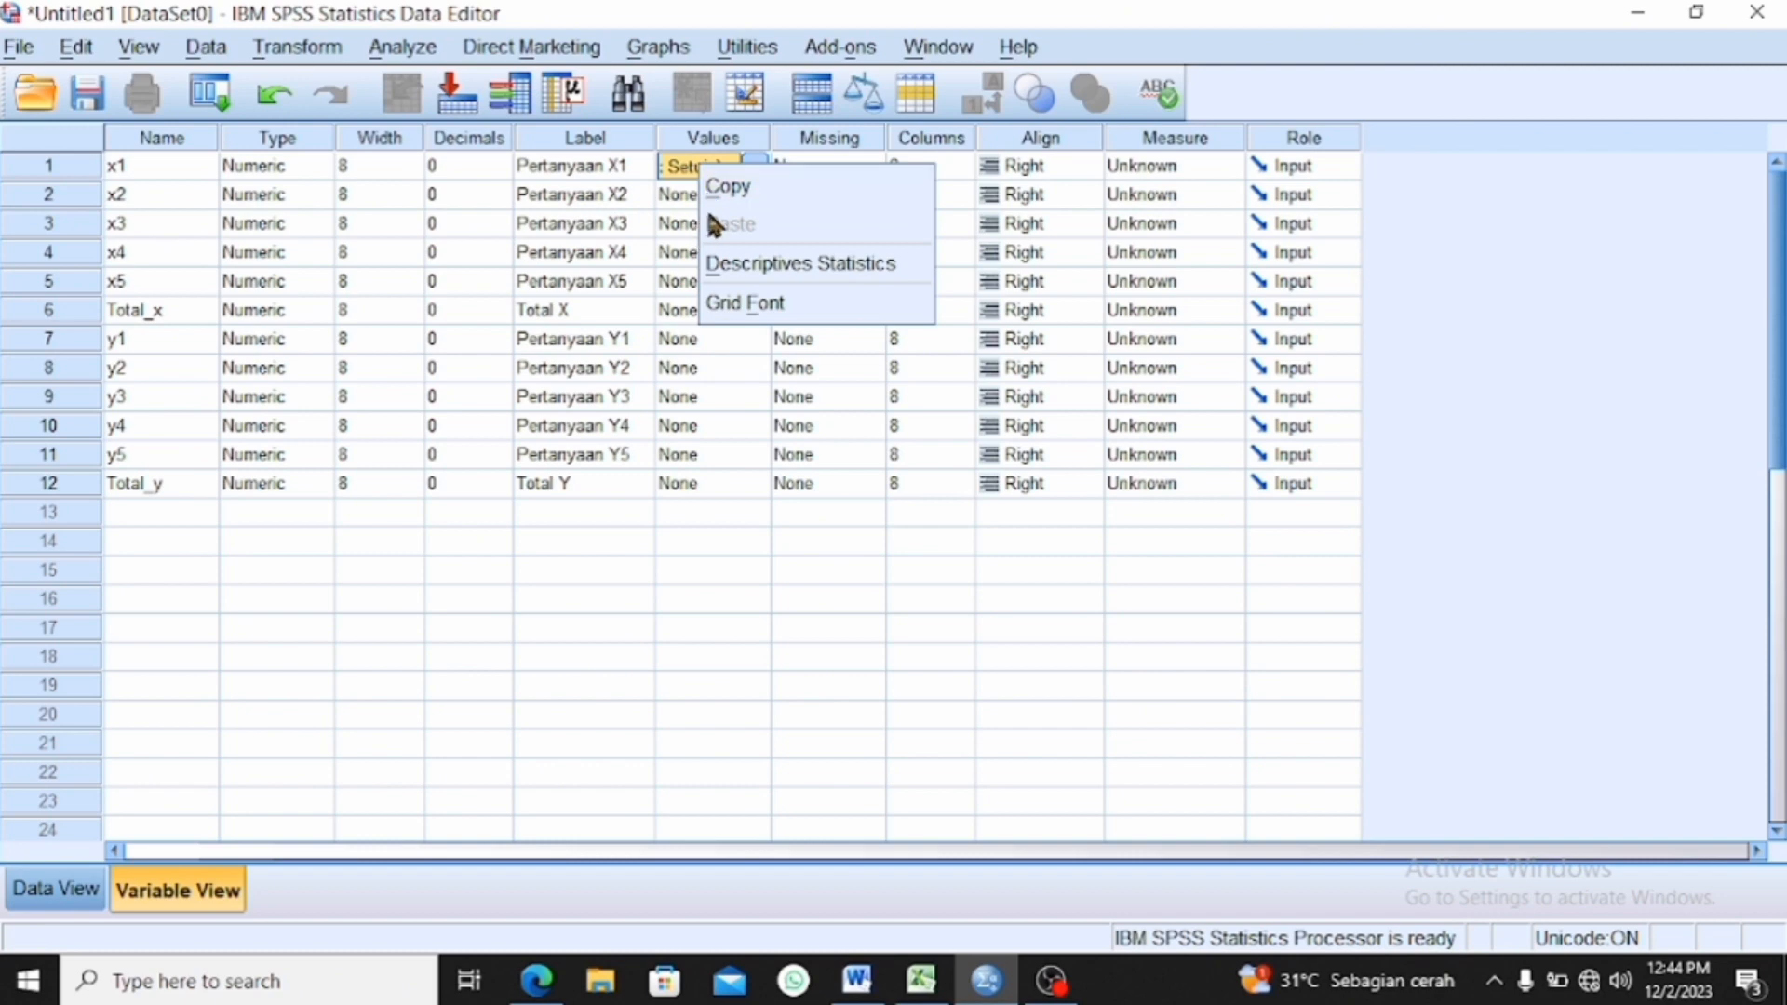
pyautogui.click(728, 187)
pyautogui.rightClick(722, 192)
pyautogui.click(728, 270)
pyautogui.rightClick(724, 225)
pyautogui.click(731, 287)
pyautogui.rightClick(728, 248)
pyautogui.click(732, 304)
pyautogui.rightClick(715, 272)
pyautogui.click(731, 331)
# - Paste the copied value labels onto y1, y2, y3, y4 and y5
pyautogui.rightClick(699, 333)
pyautogui.click(717, 391)
pyautogui.rightClick(714, 375)
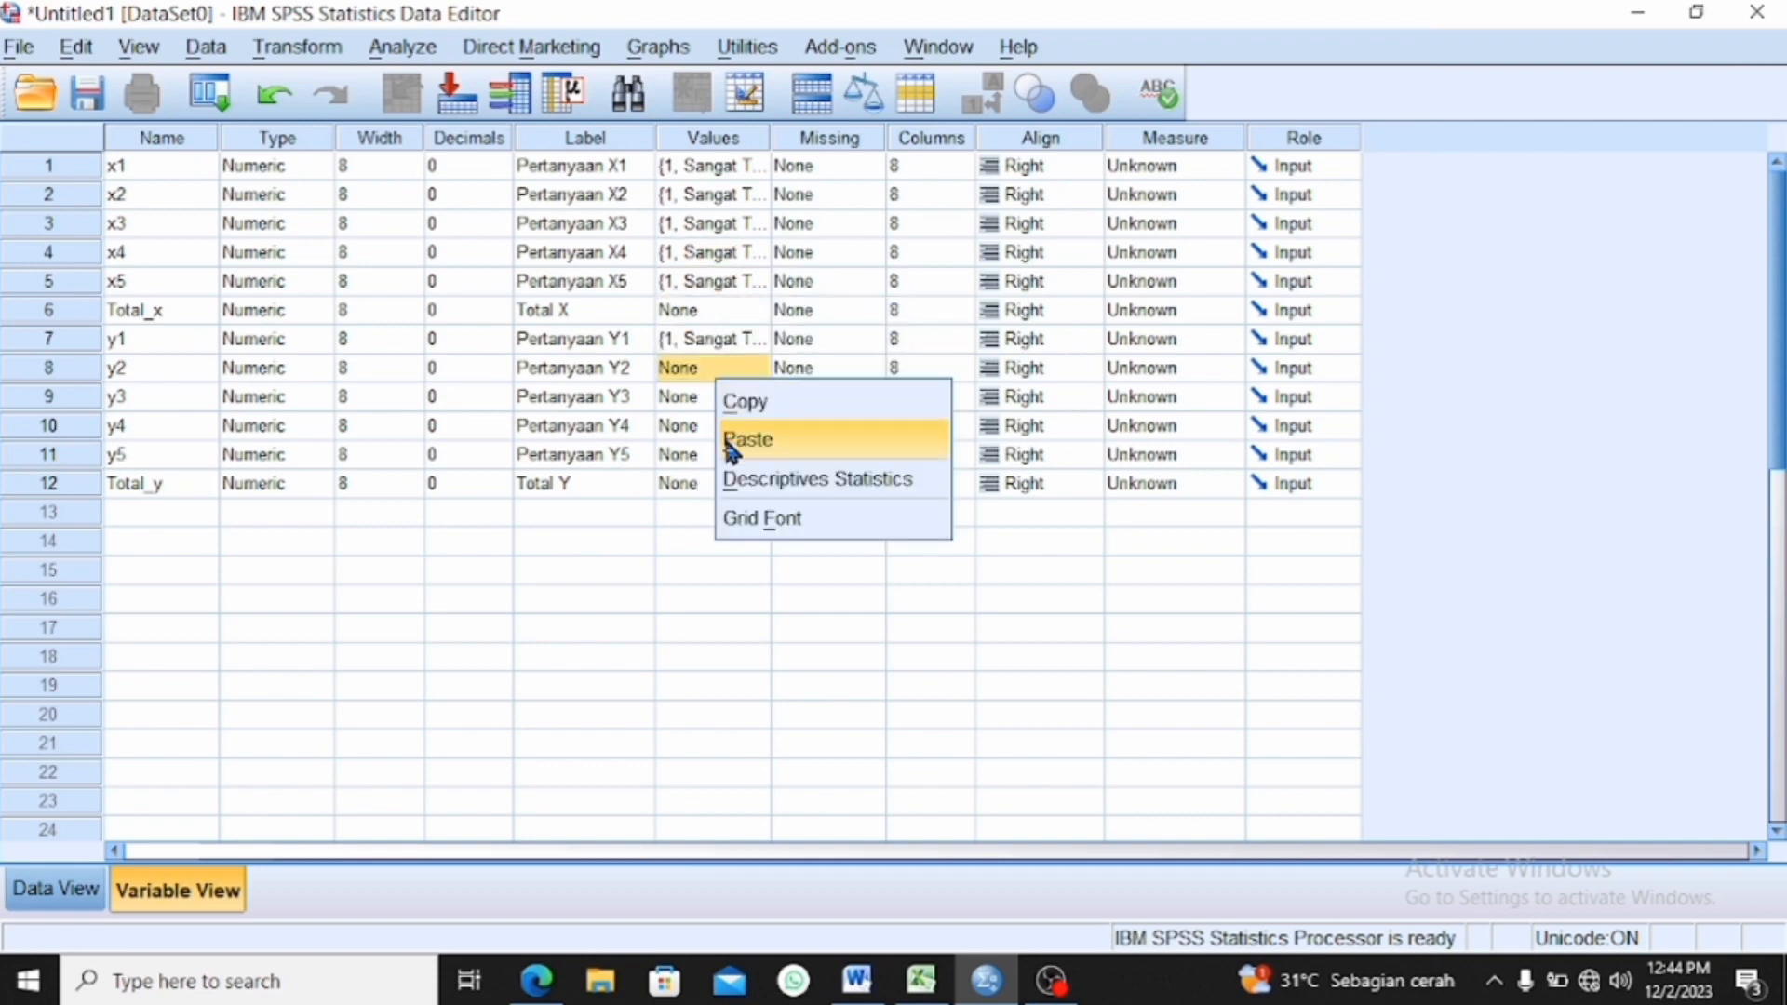
pyautogui.click(731, 449)
pyautogui.rightClick(722, 389)
pyautogui.click(769, 461)
pyautogui.rightClick(730, 430)
pyautogui.click(761, 491)
pyautogui.rightClick(737, 454)
pyautogui.click(758, 515)
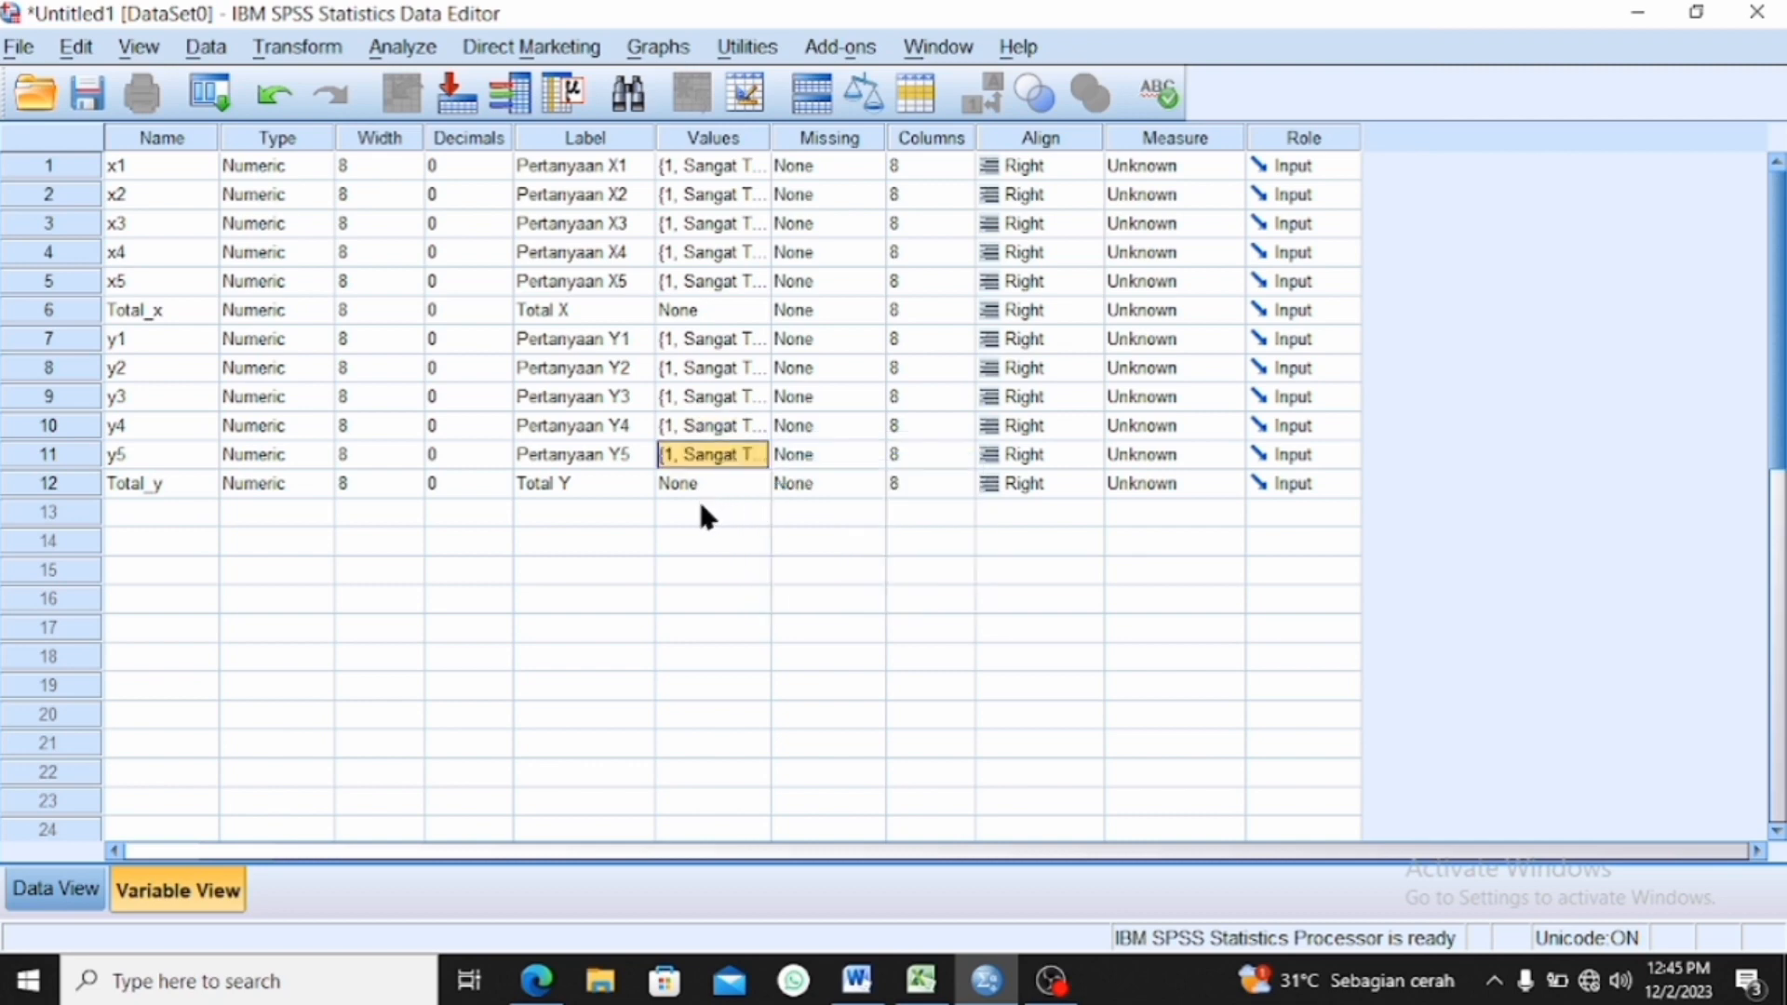
# - Set the measurement level of x1 through x5 and Total_x to Ordinal
pyautogui.click(1210, 165)
pyautogui.click(1186, 216)
pyautogui.click(1201, 197)
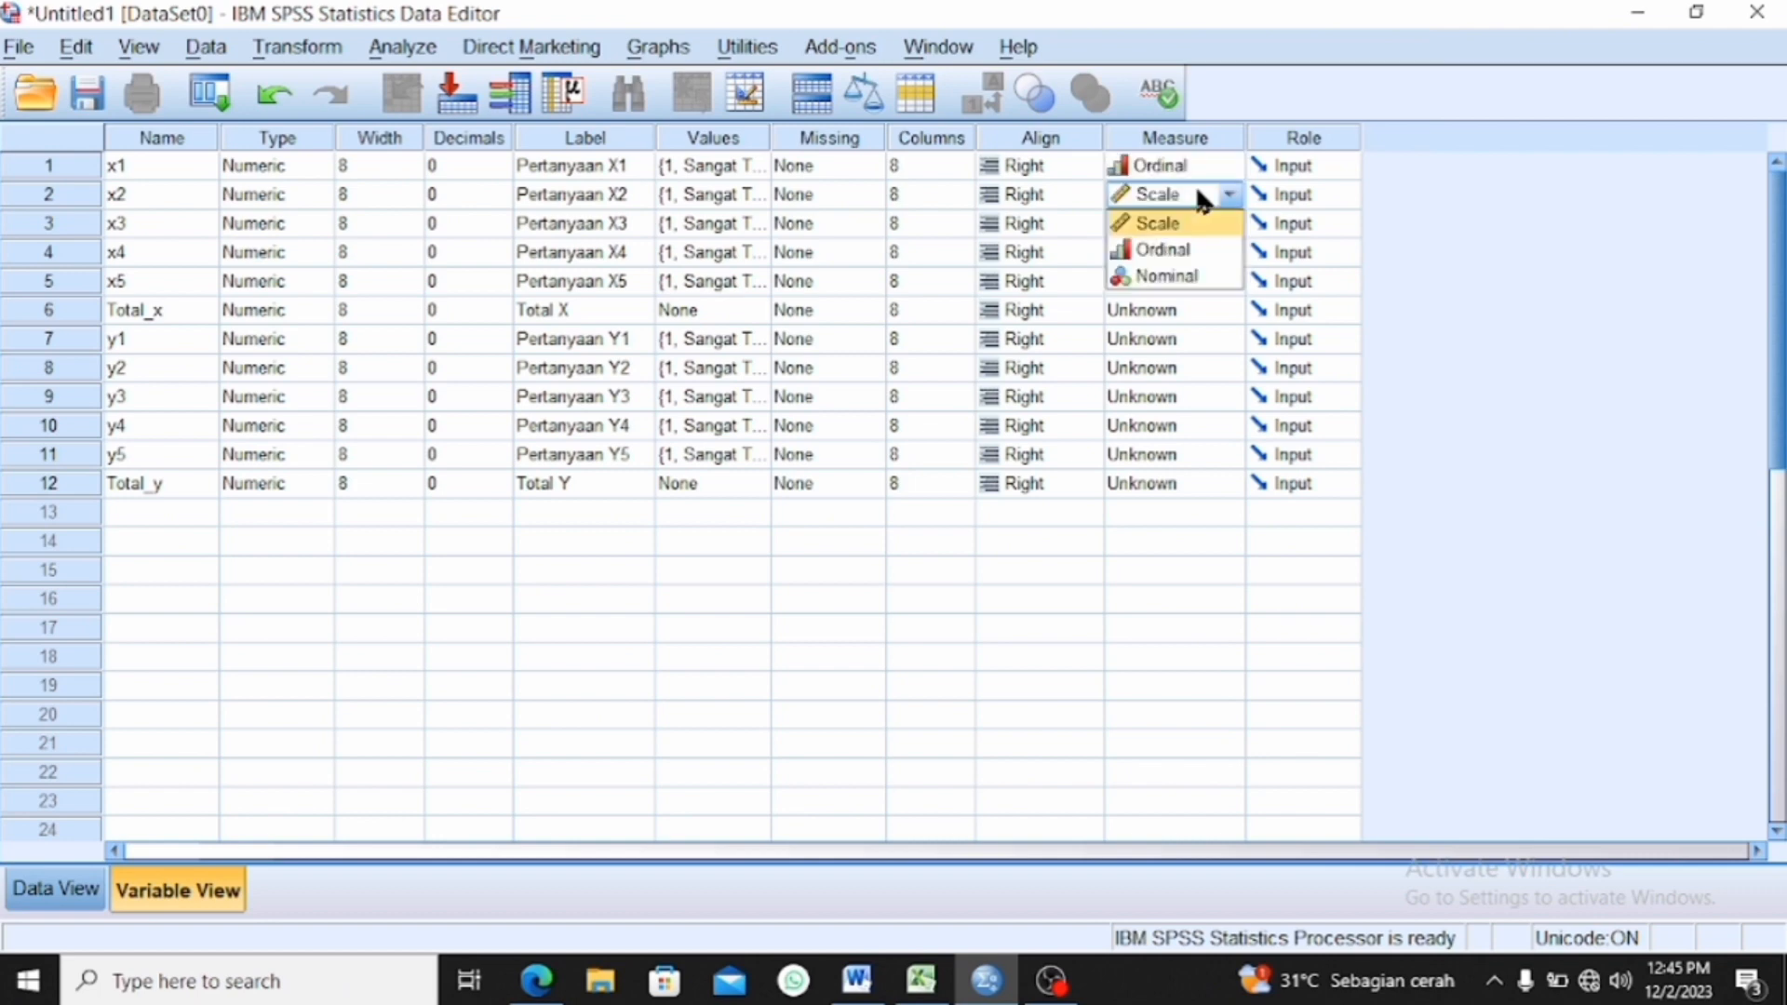
pyautogui.click(1201, 270)
pyautogui.click(1197, 200)
pyautogui.click(1193, 247)
pyautogui.click(1191, 224)
pyautogui.click(1192, 272)
pyautogui.click(1192, 259)
pyautogui.click(1192, 303)
pyautogui.click(1193, 282)
pyautogui.click(1201, 337)
pyautogui.click(1205, 311)
pyautogui.click(1204, 310)
pyautogui.click(1194, 336)
# - Set the measurement level of y1 through y5 and Total_y to Ordinal
pyautogui.click(1207, 341)
pyautogui.click(1207, 368)
pyautogui.click(1207, 367)
pyautogui.click(1207, 423)
pyautogui.click(1204, 398)
pyautogui.click(1204, 397)
pyautogui.click(1195, 452)
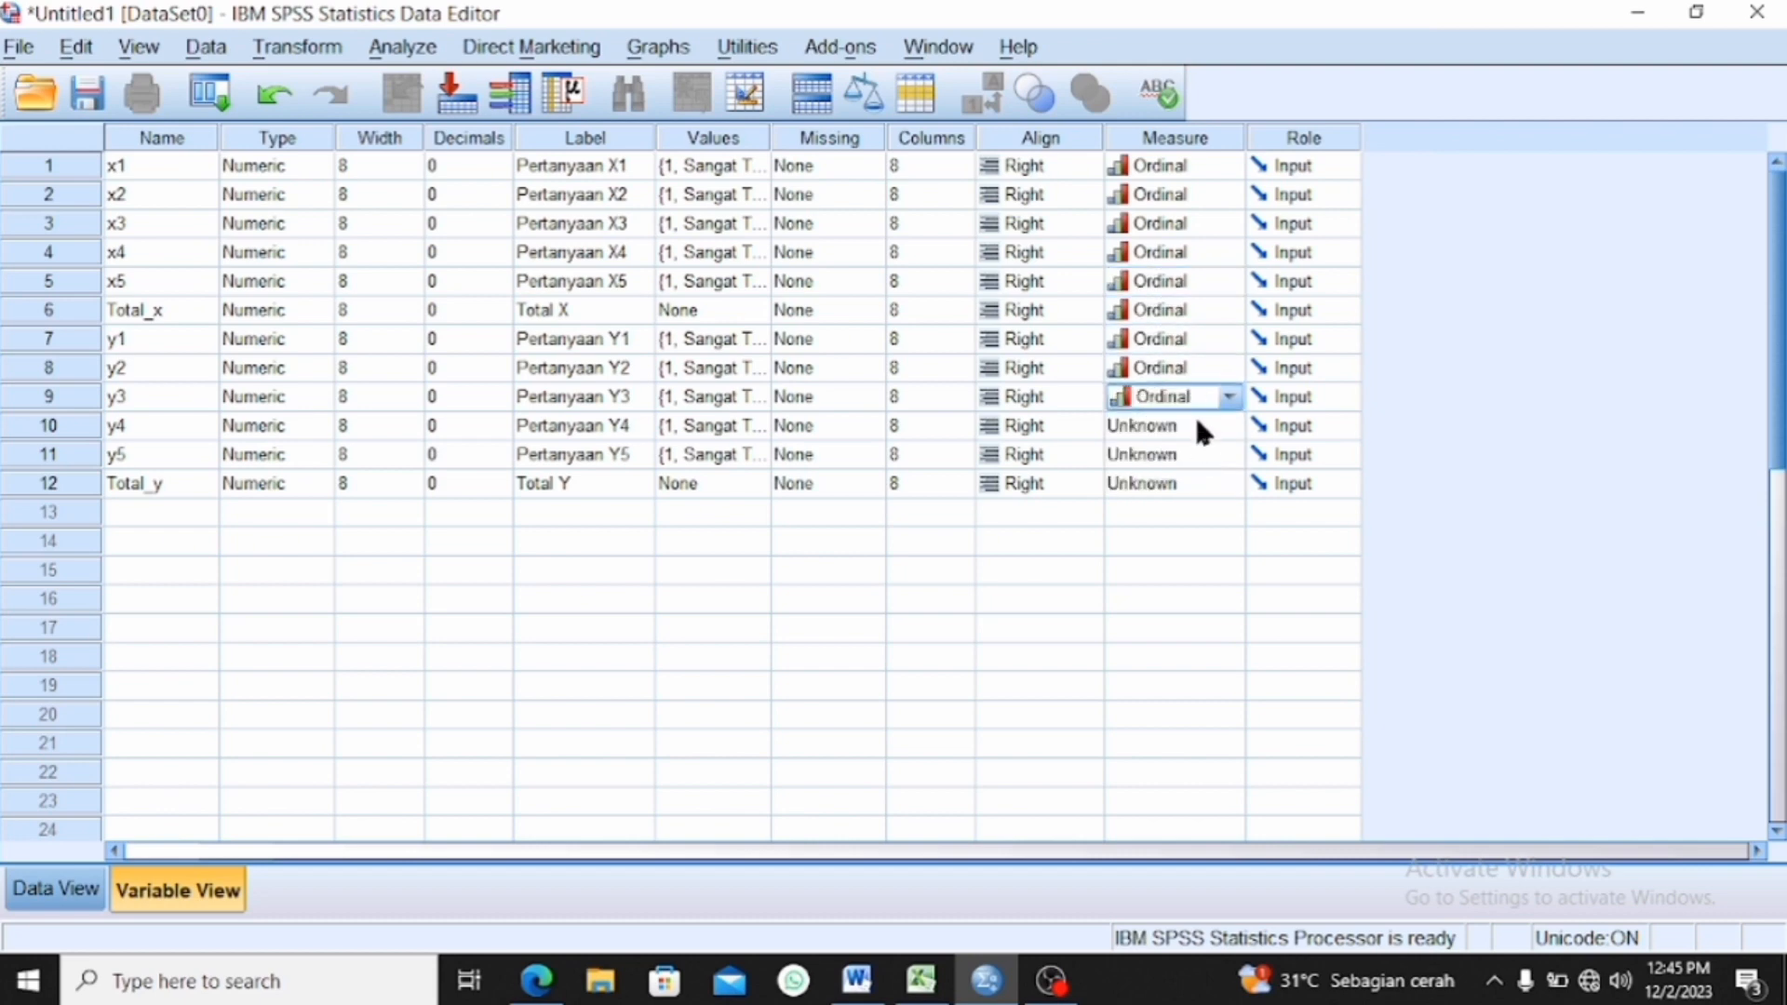
pyautogui.click(1199, 428)
pyautogui.click(1199, 428)
pyautogui.click(1188, 479)
pyautogui.click(1187, 454)
pyautogui.click(1187, 454)
pyautogui.click(1191, 507)
pyautogui.click(1189, 493)
pyautogui.click(1188, 494)
pyautogui.click(1192, 538)
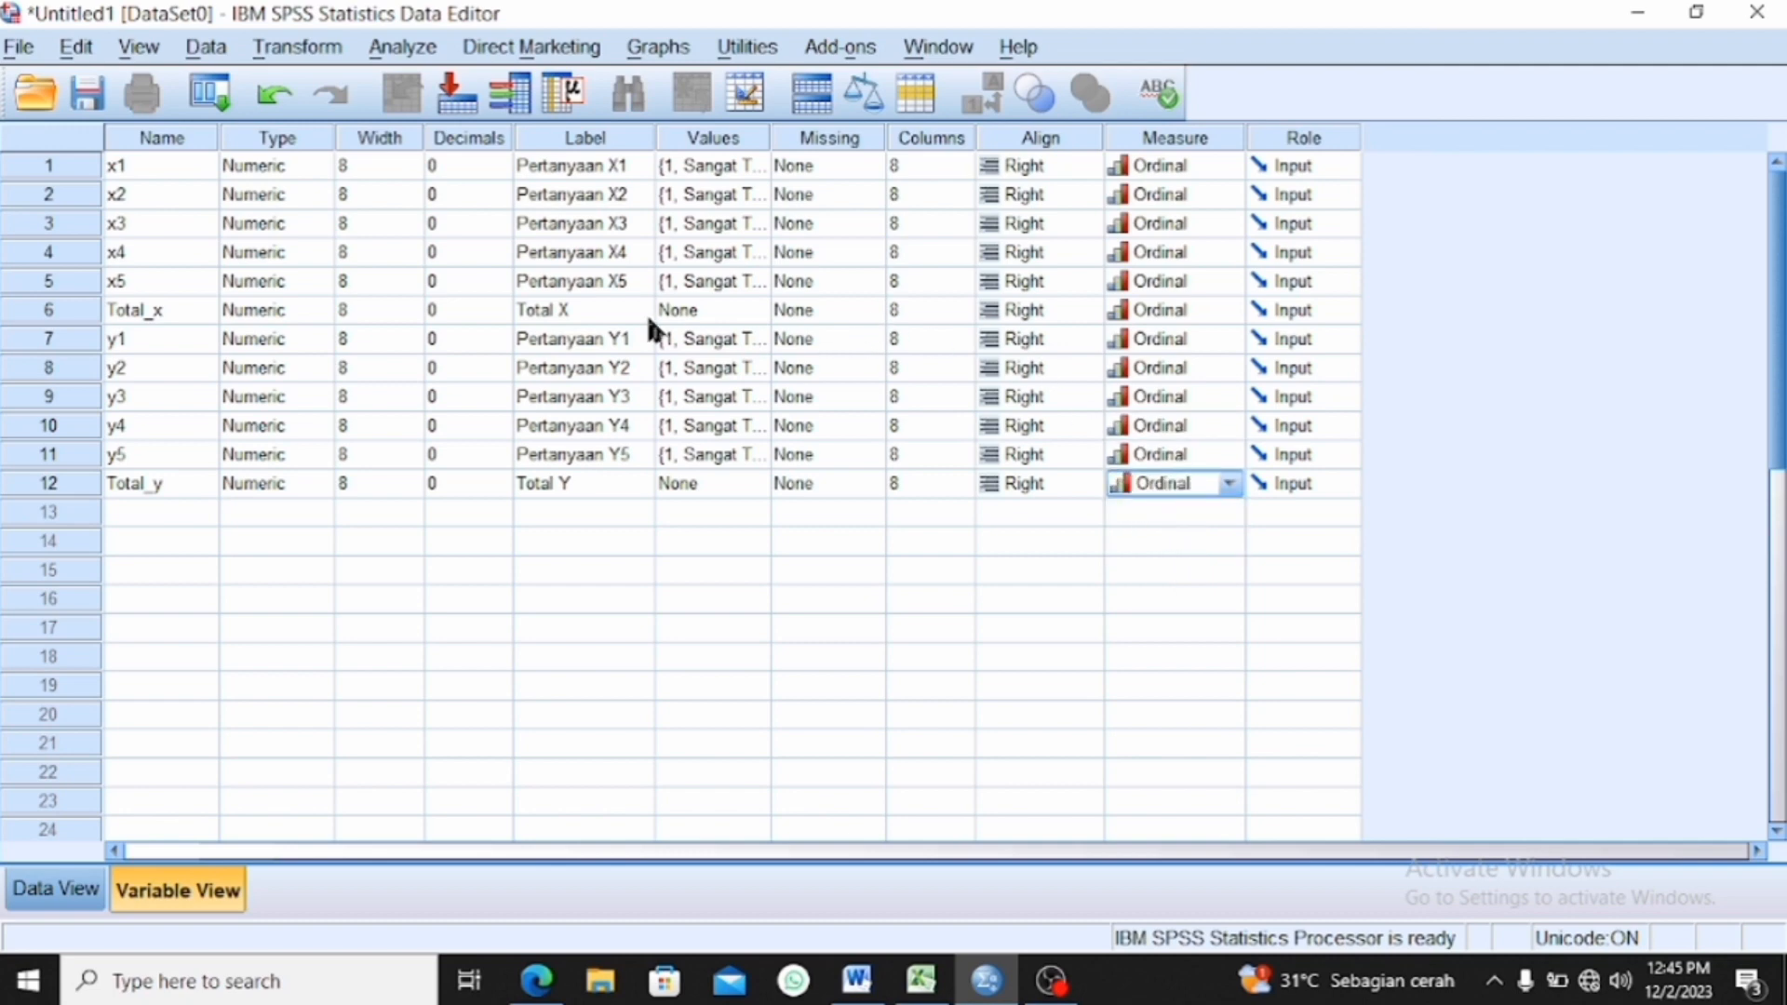
# - Switch to the Excel workbook and copy the questionnaire scores and totals in B3:M122 of Sheet1, without the headers and numbering
pyautogui.click(92, 889)
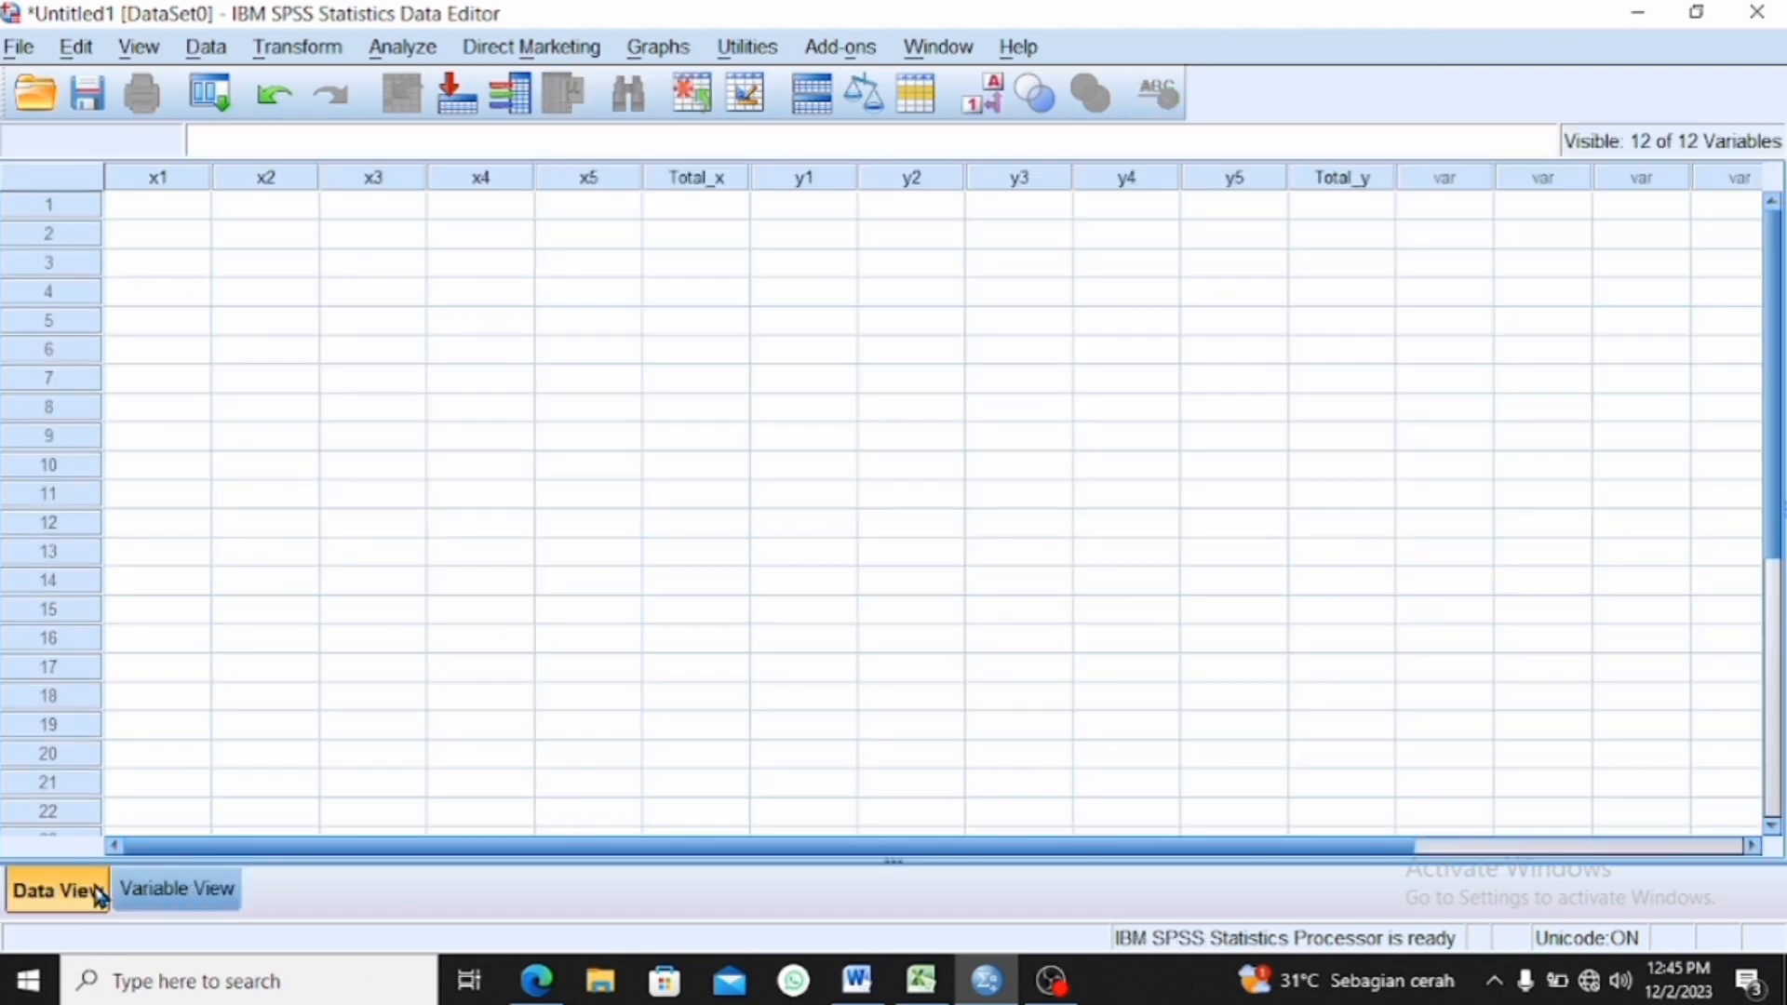
pyautogui.click(922, 980)
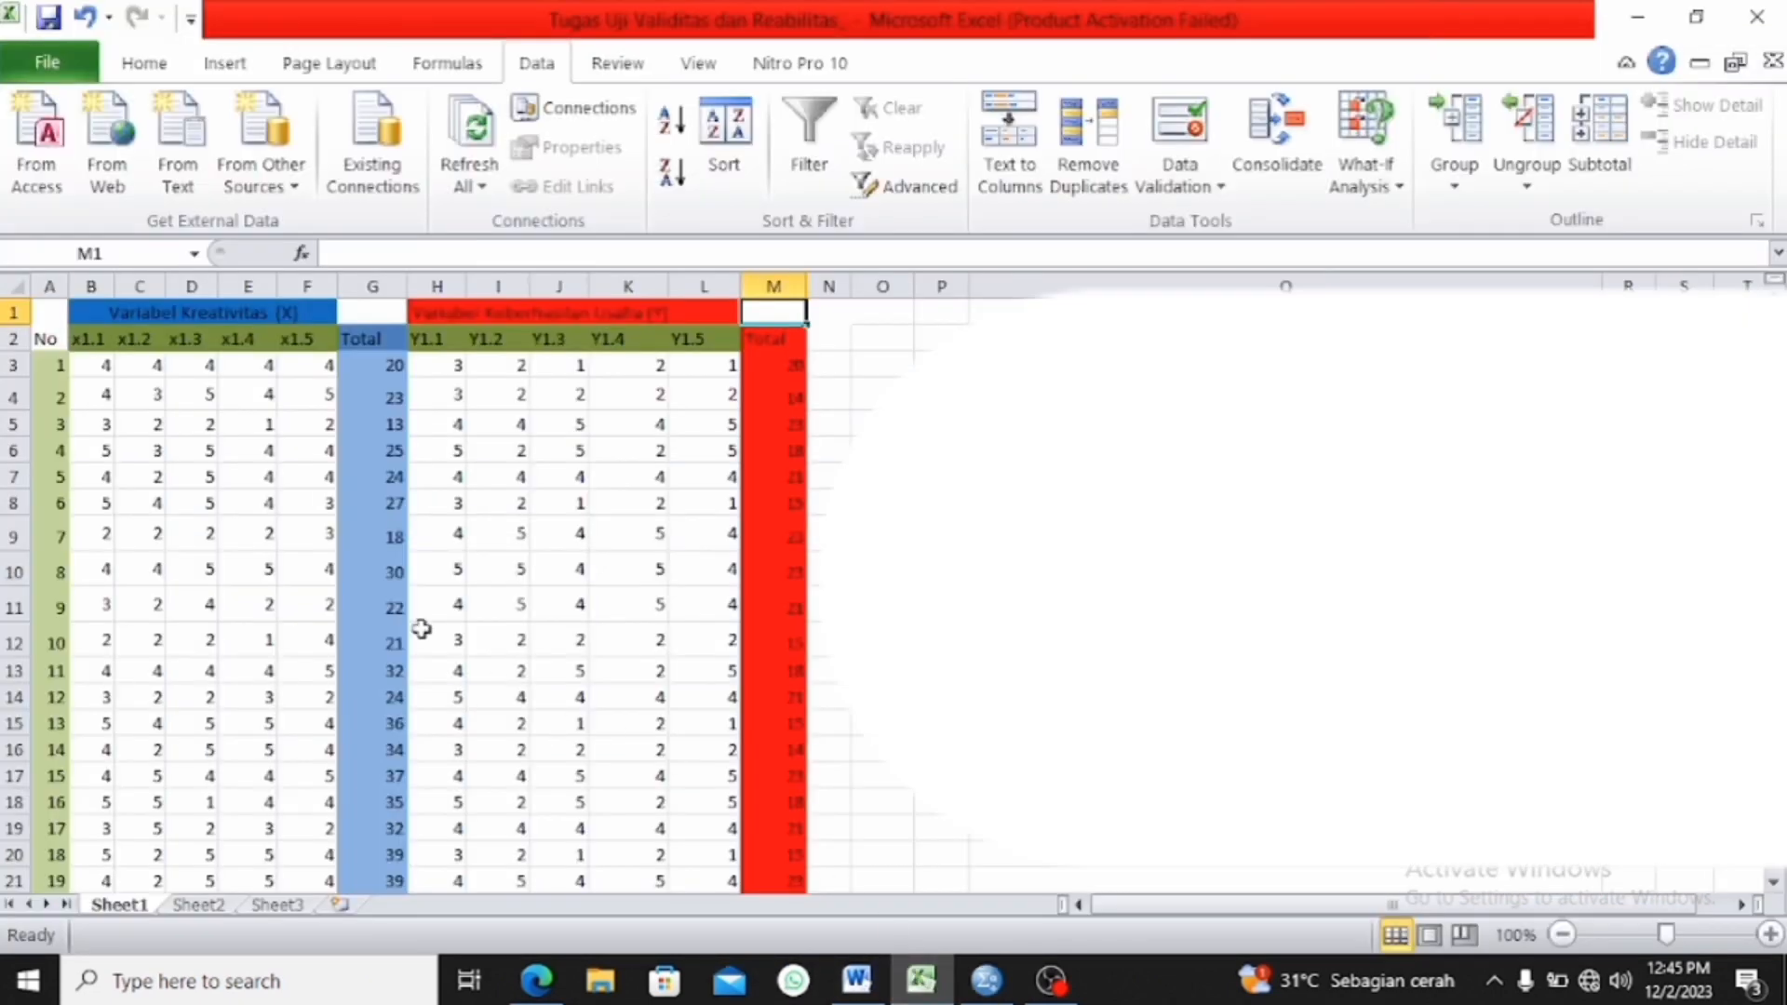
pyautogui.moveTo(92, 364); pyautogui.dragTo(766, 829)
pyautogui.rightClick(744, 815)
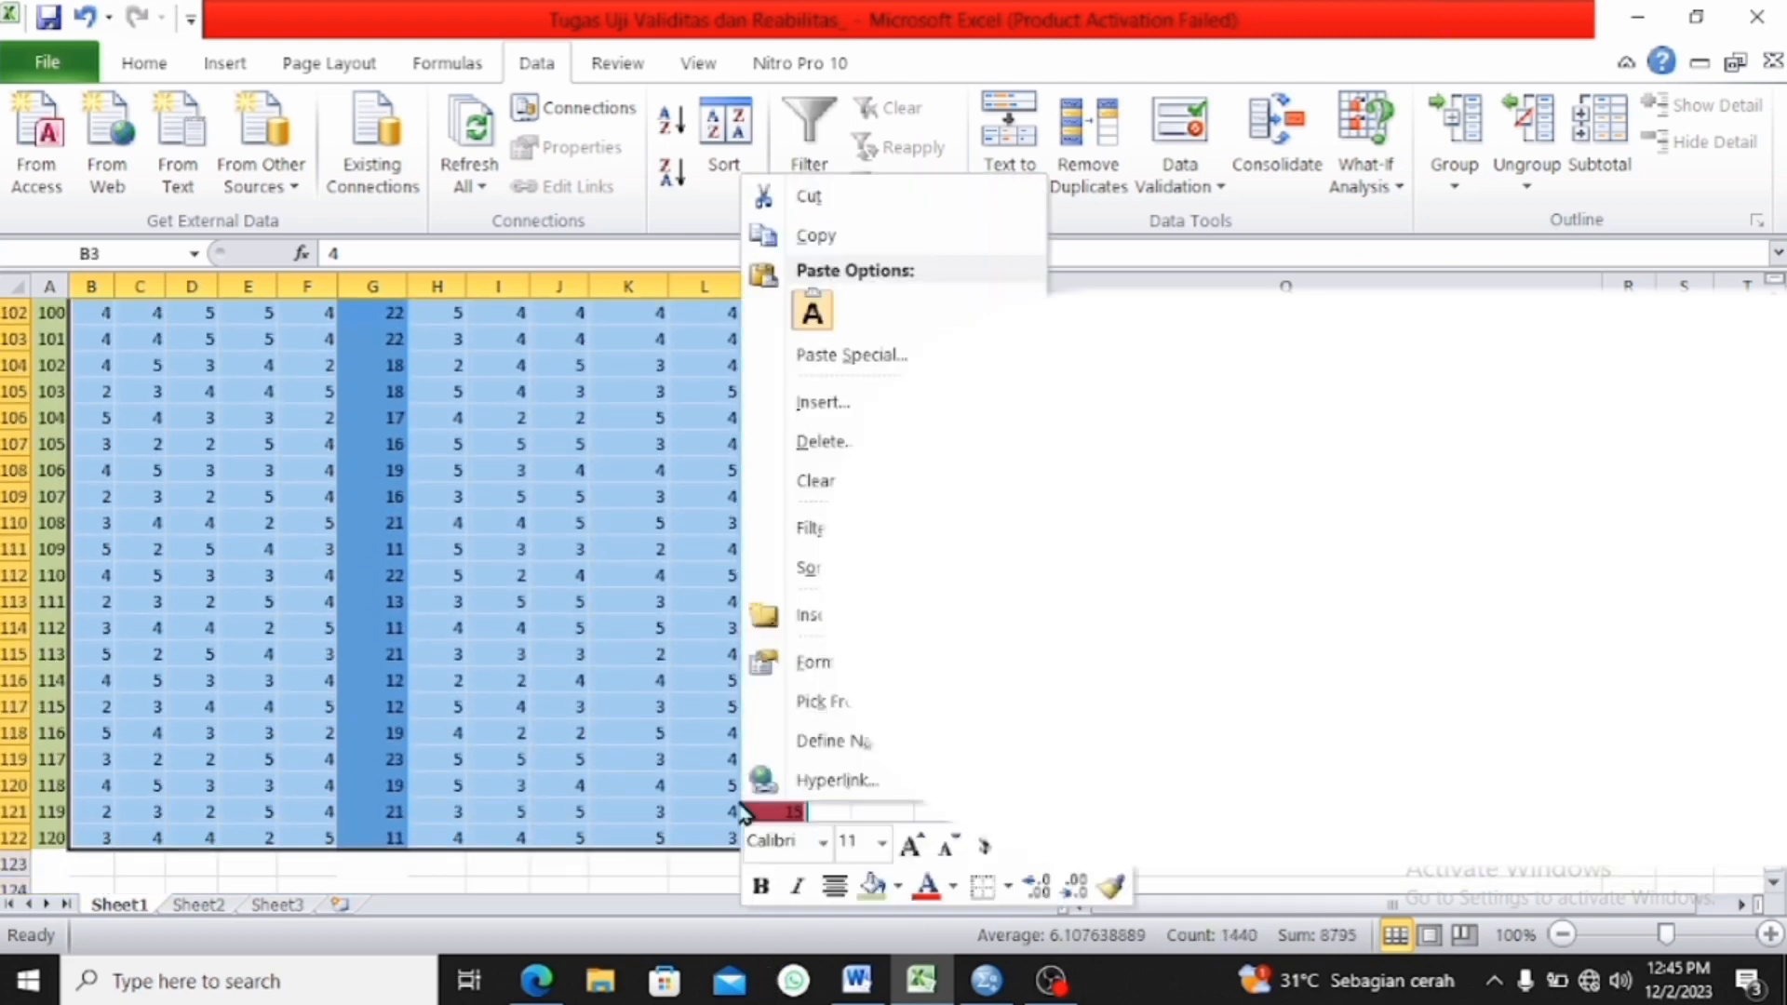
pyautogui.click(845, 238)
# - Switch back to SPSS and paste the copied scores into the data grid starting at row 1 of x1
pyautogui.click(987, 981)
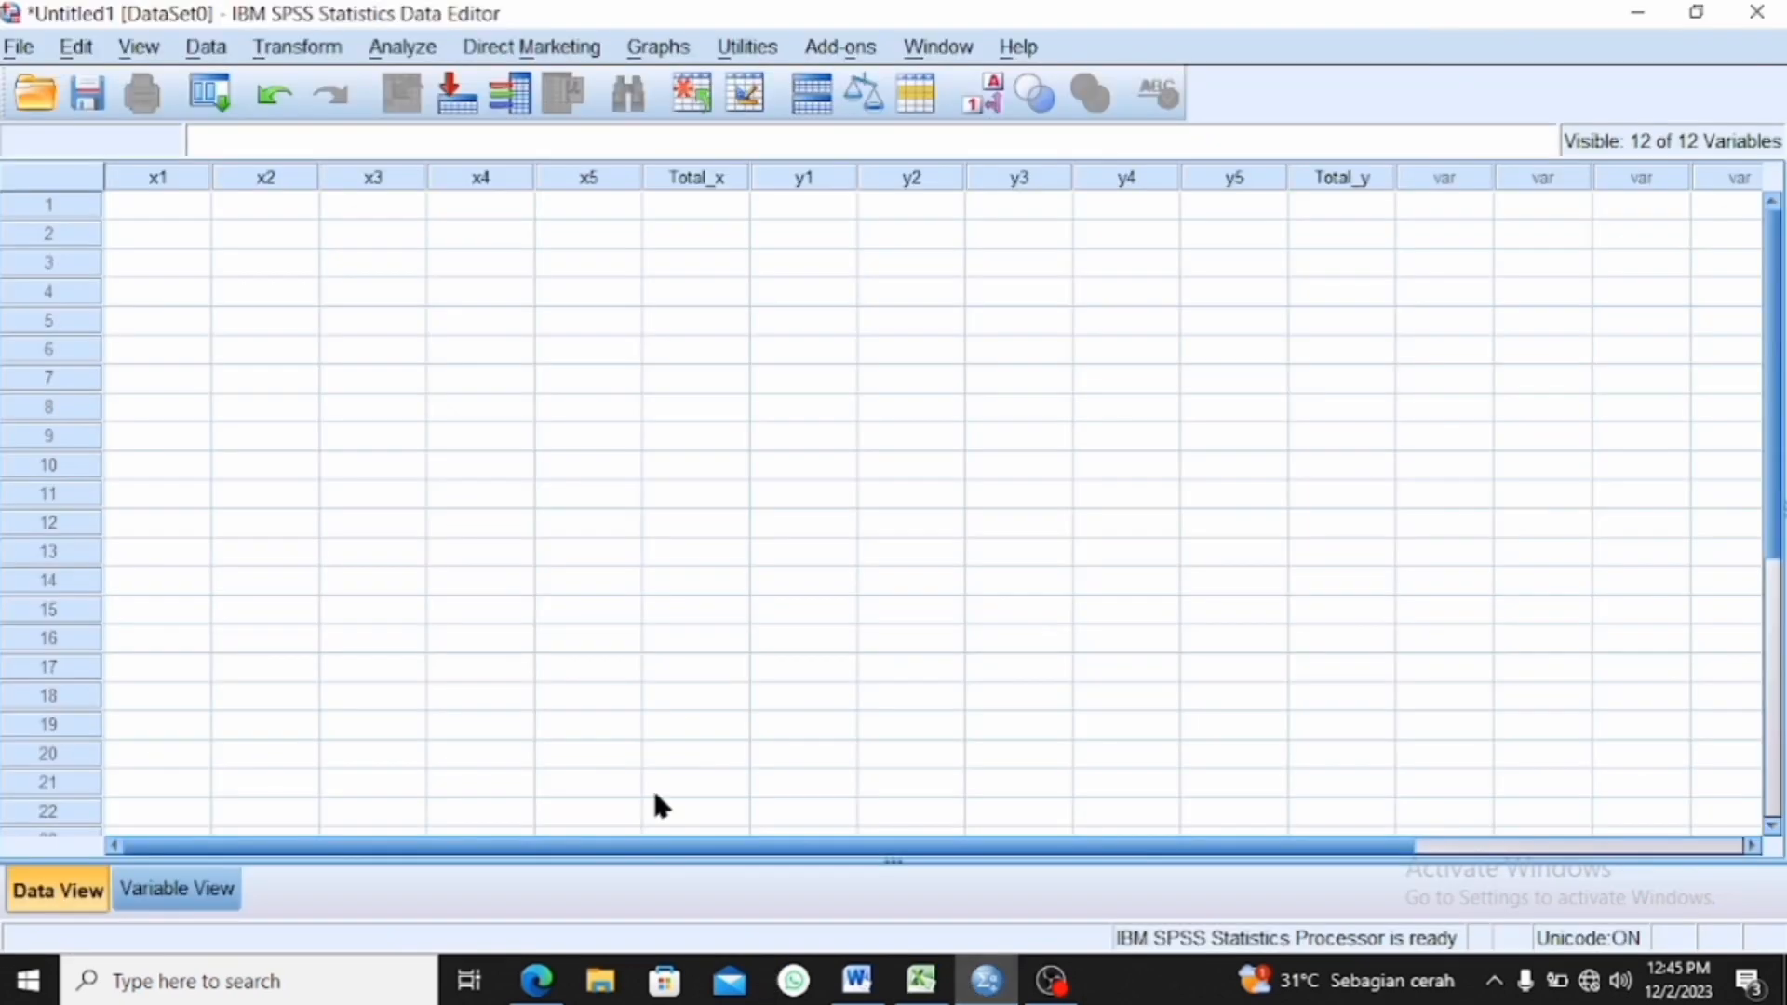
pyautogui.click(152, 208)
pyautogui.rightClick(152, 207)
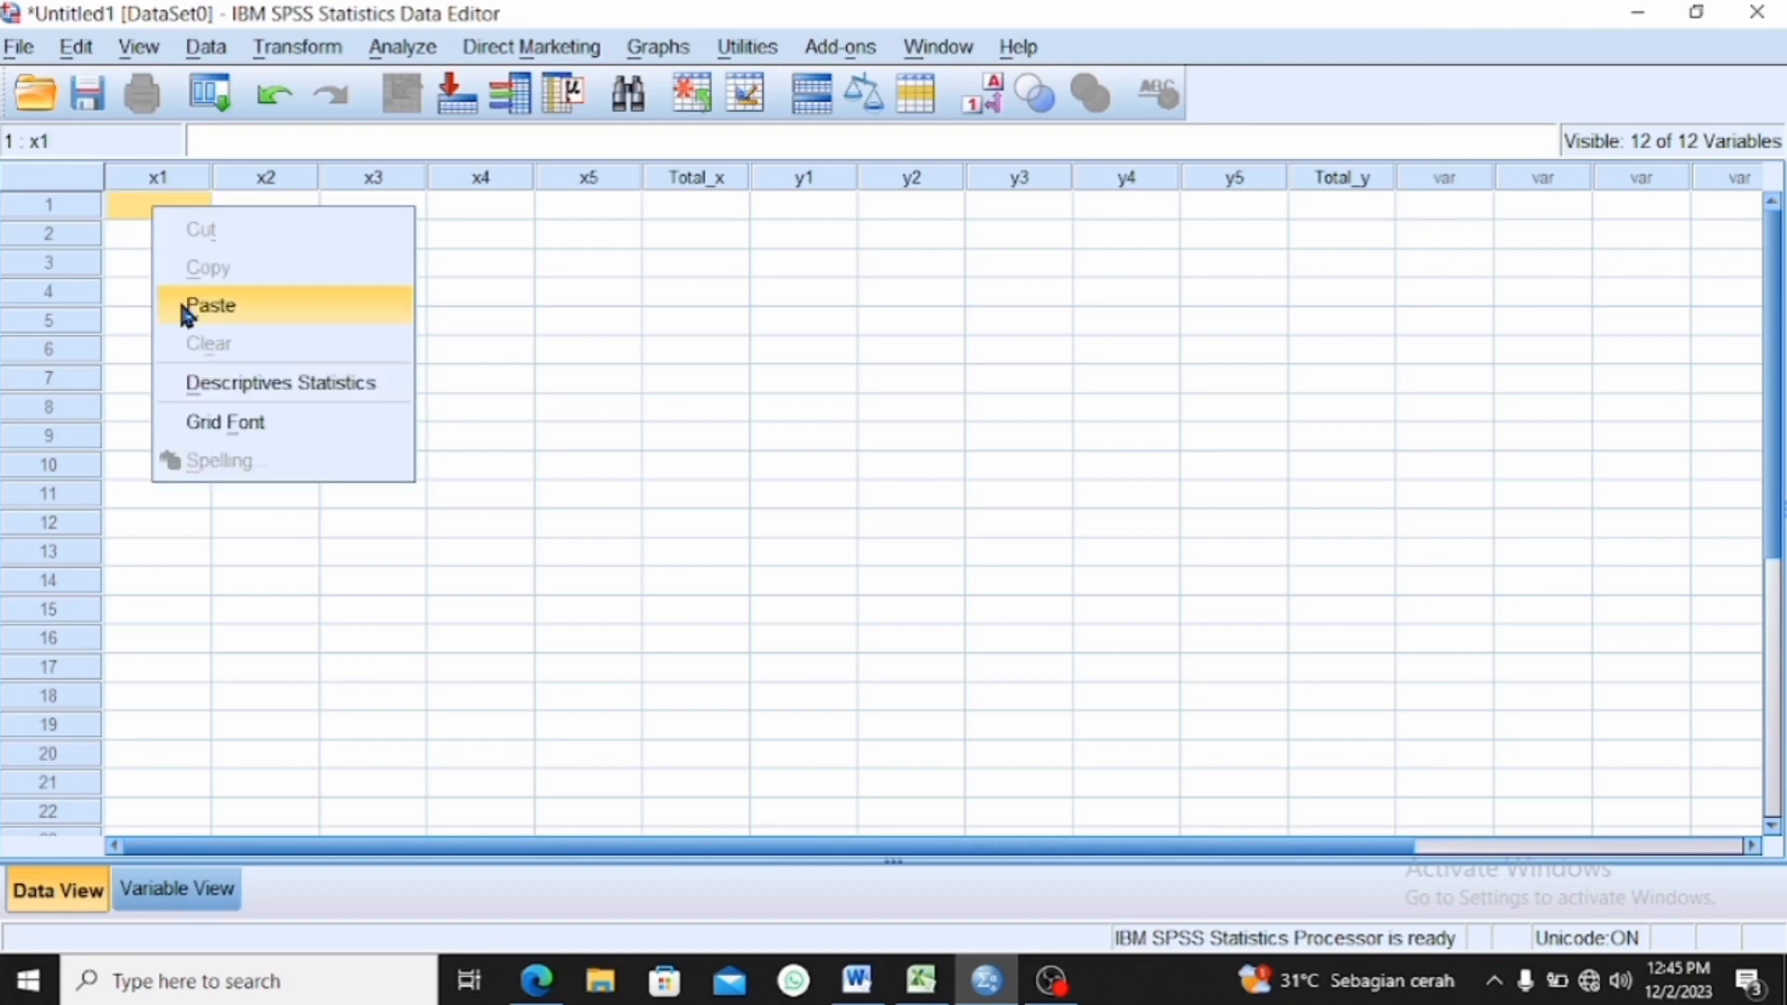
pyautogui.click(207, 306)
pyautogui.scroll(-20, 954, 402)
pyautogui.moveTo(1778, 502); pyautogui.dragTo(1778, 237)
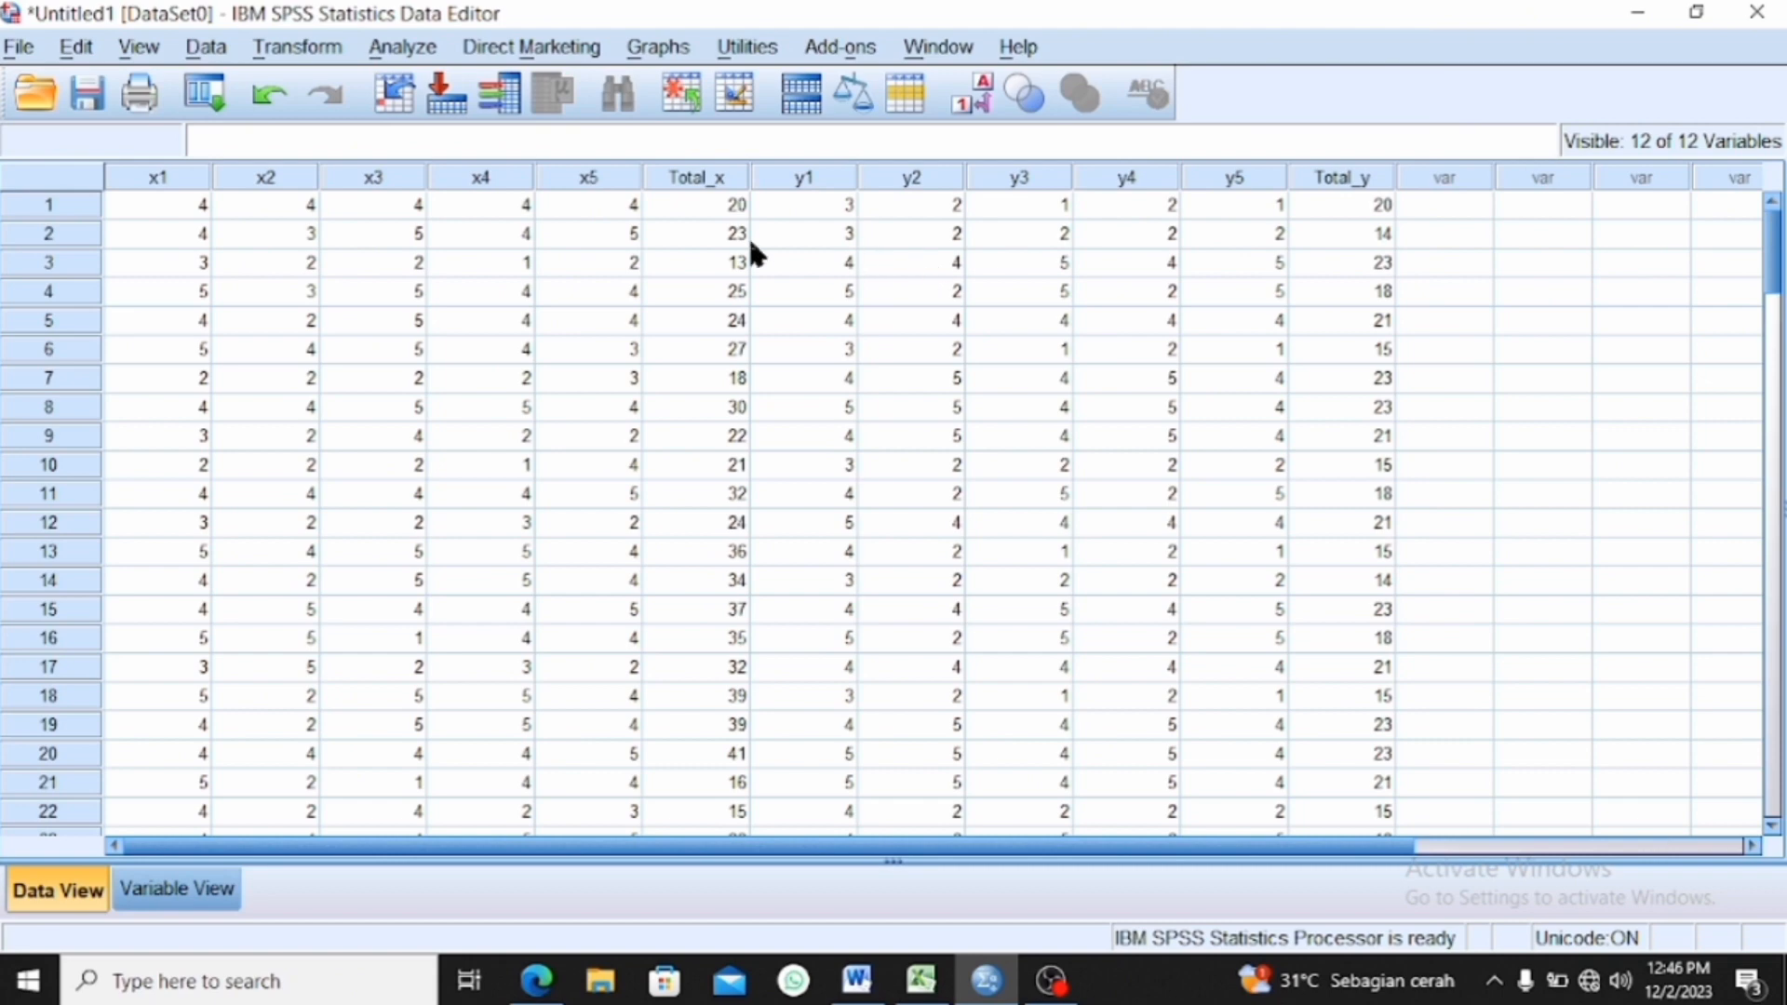
# - Set up a linear regression with Total X as the independent variable and Total Y as the dependent variable
pyautogui.click(403, 46)
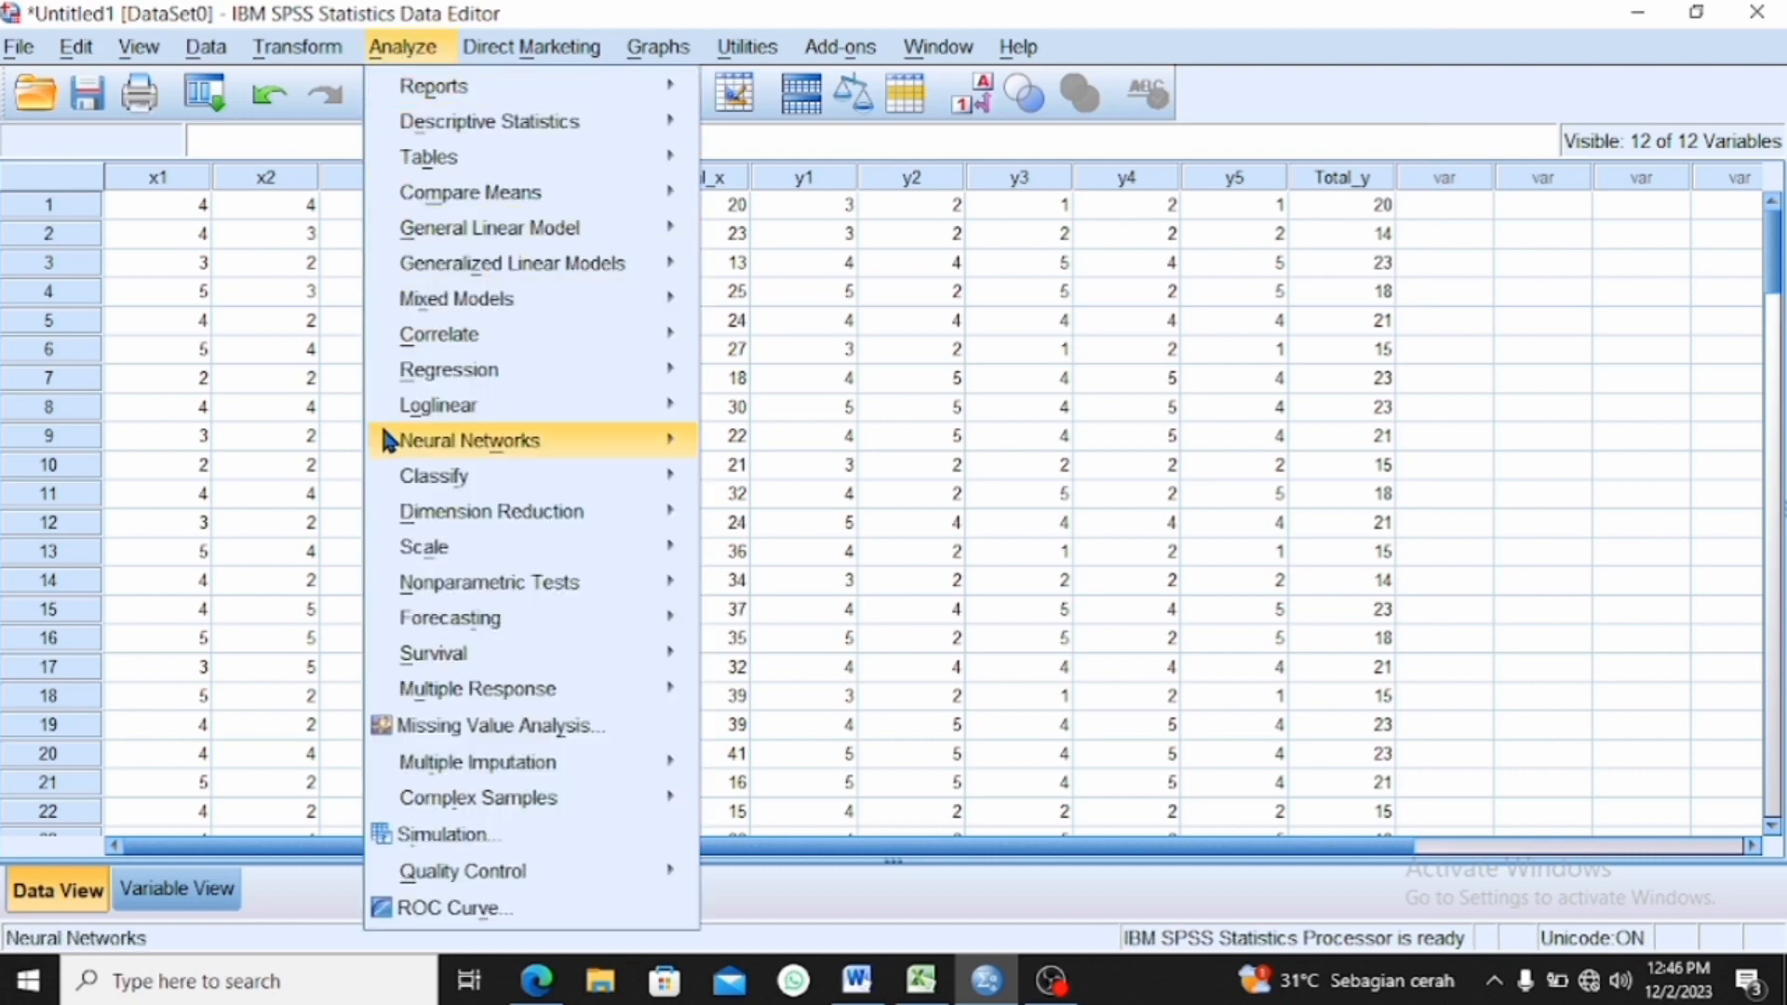
pyautogui.moveTo(508, 365)
pyautogui.click(749, 416)
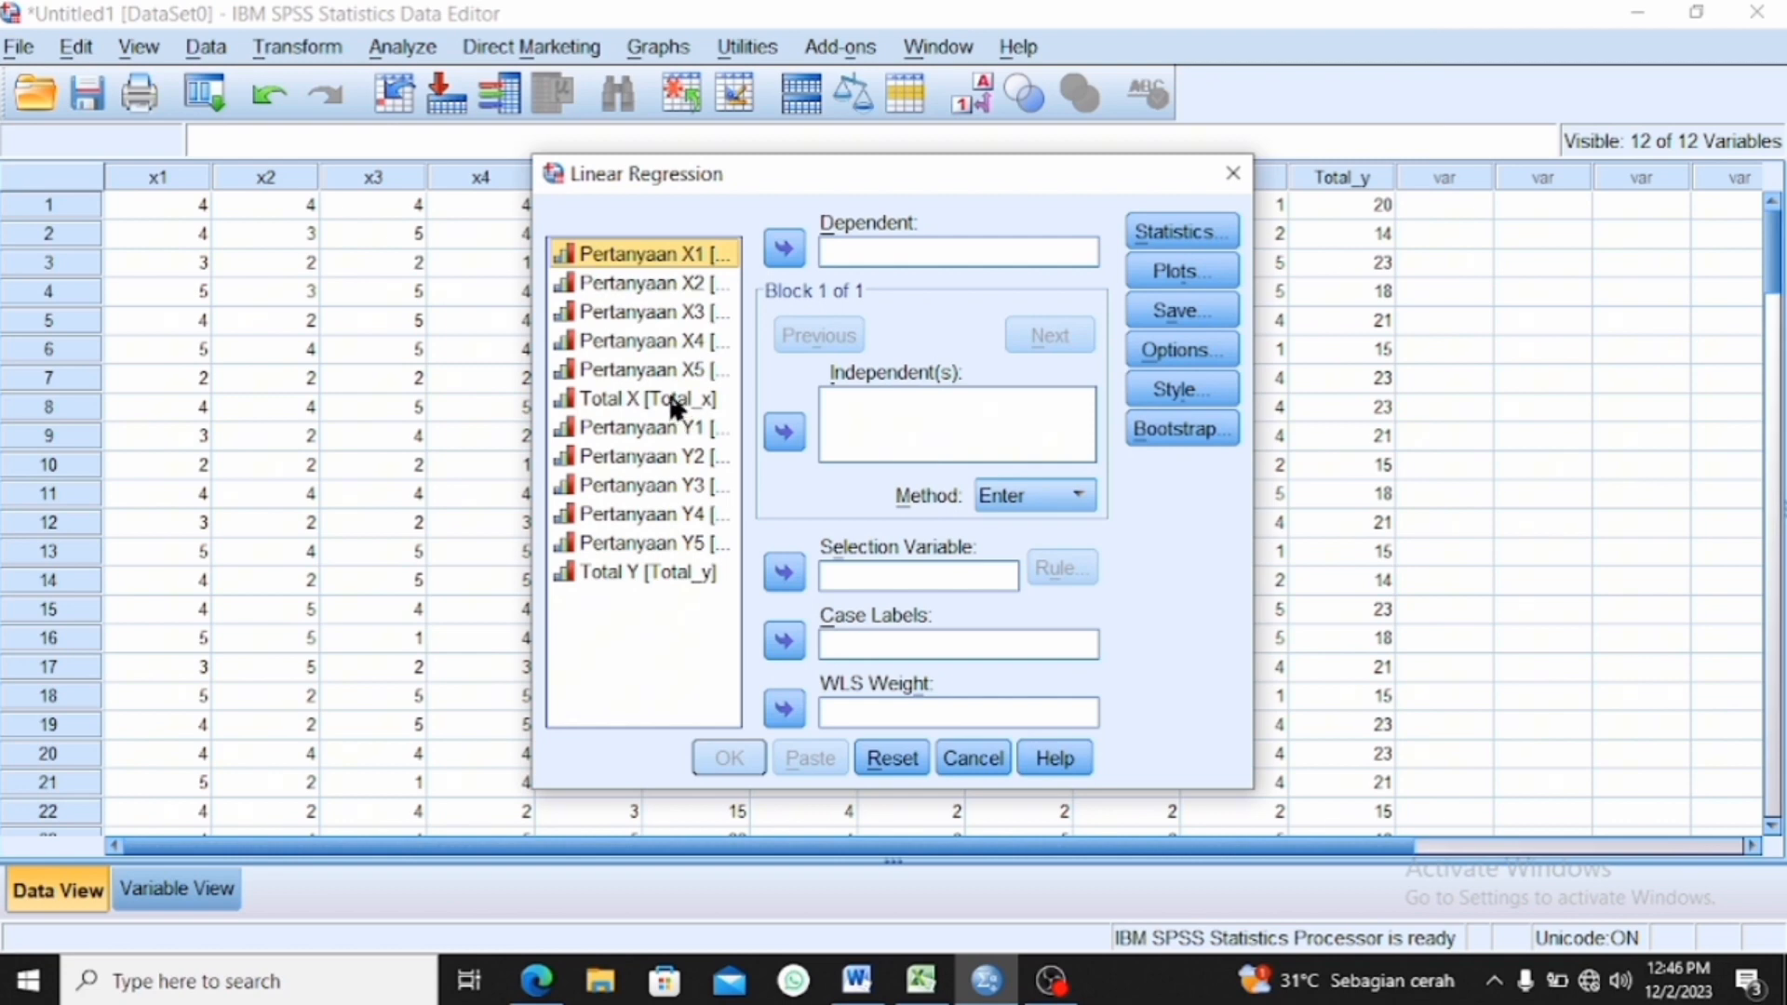
pyautogui.click(679, 400)
pyautogui.click(780, 434)
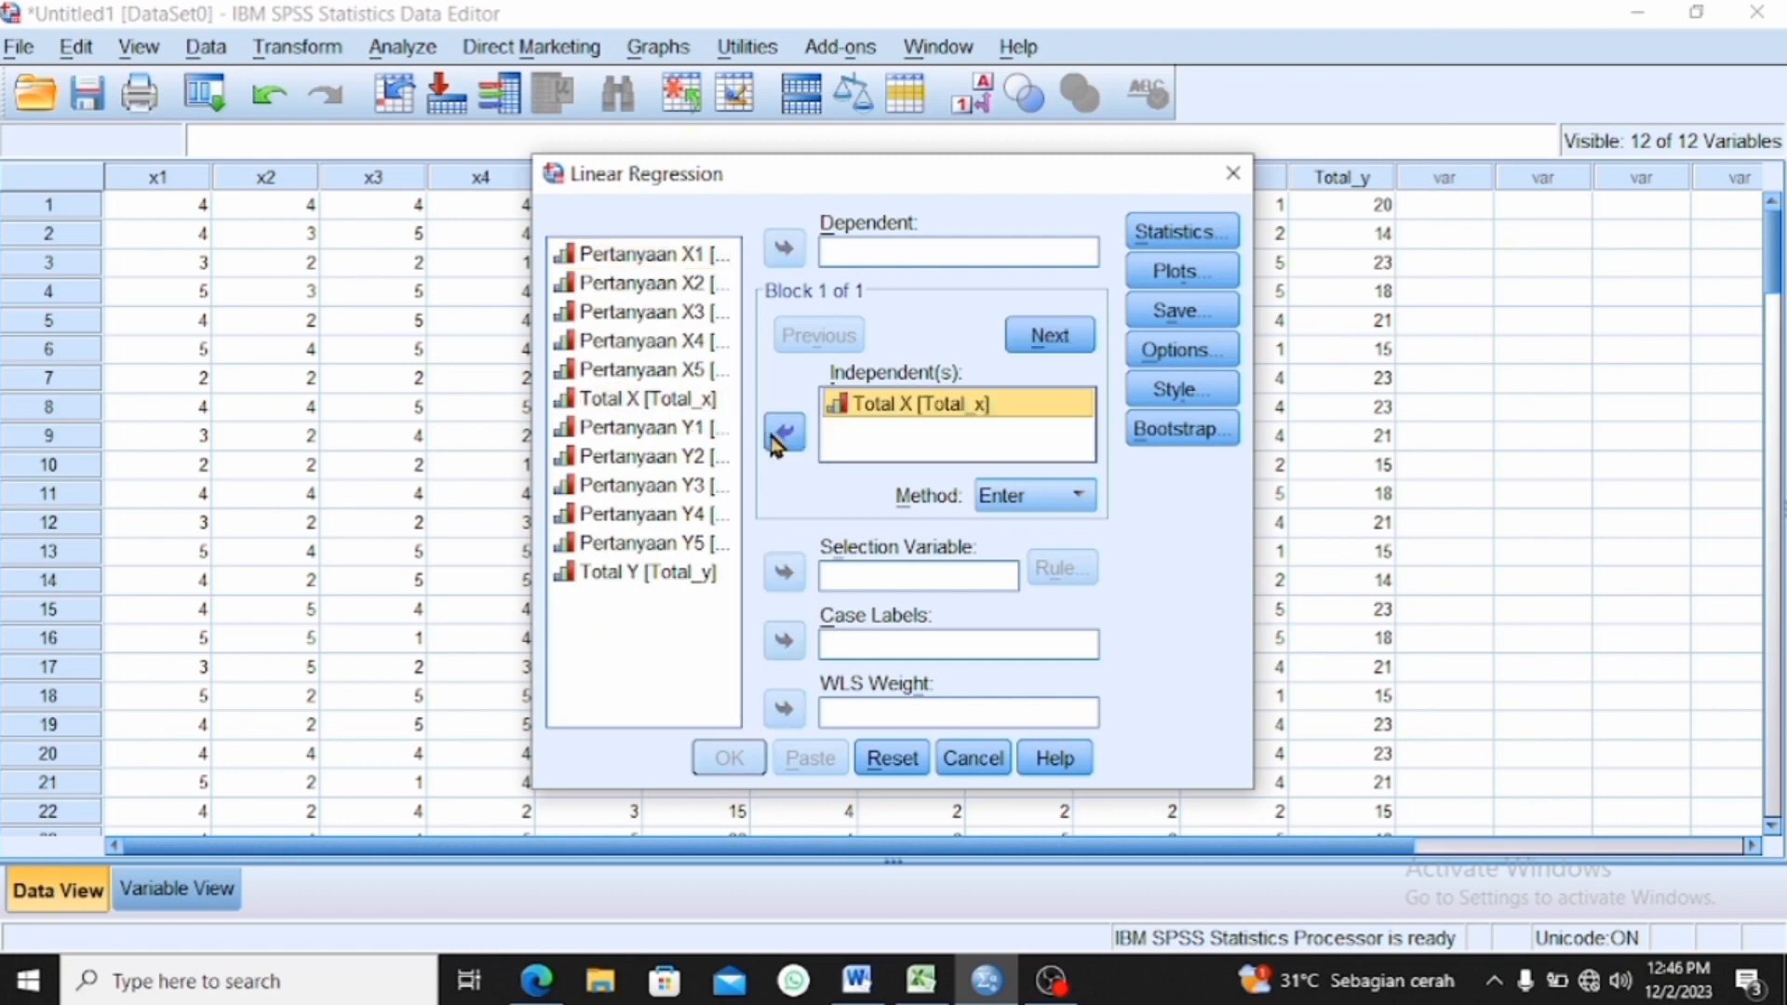
pyautogui.click(706, 572)
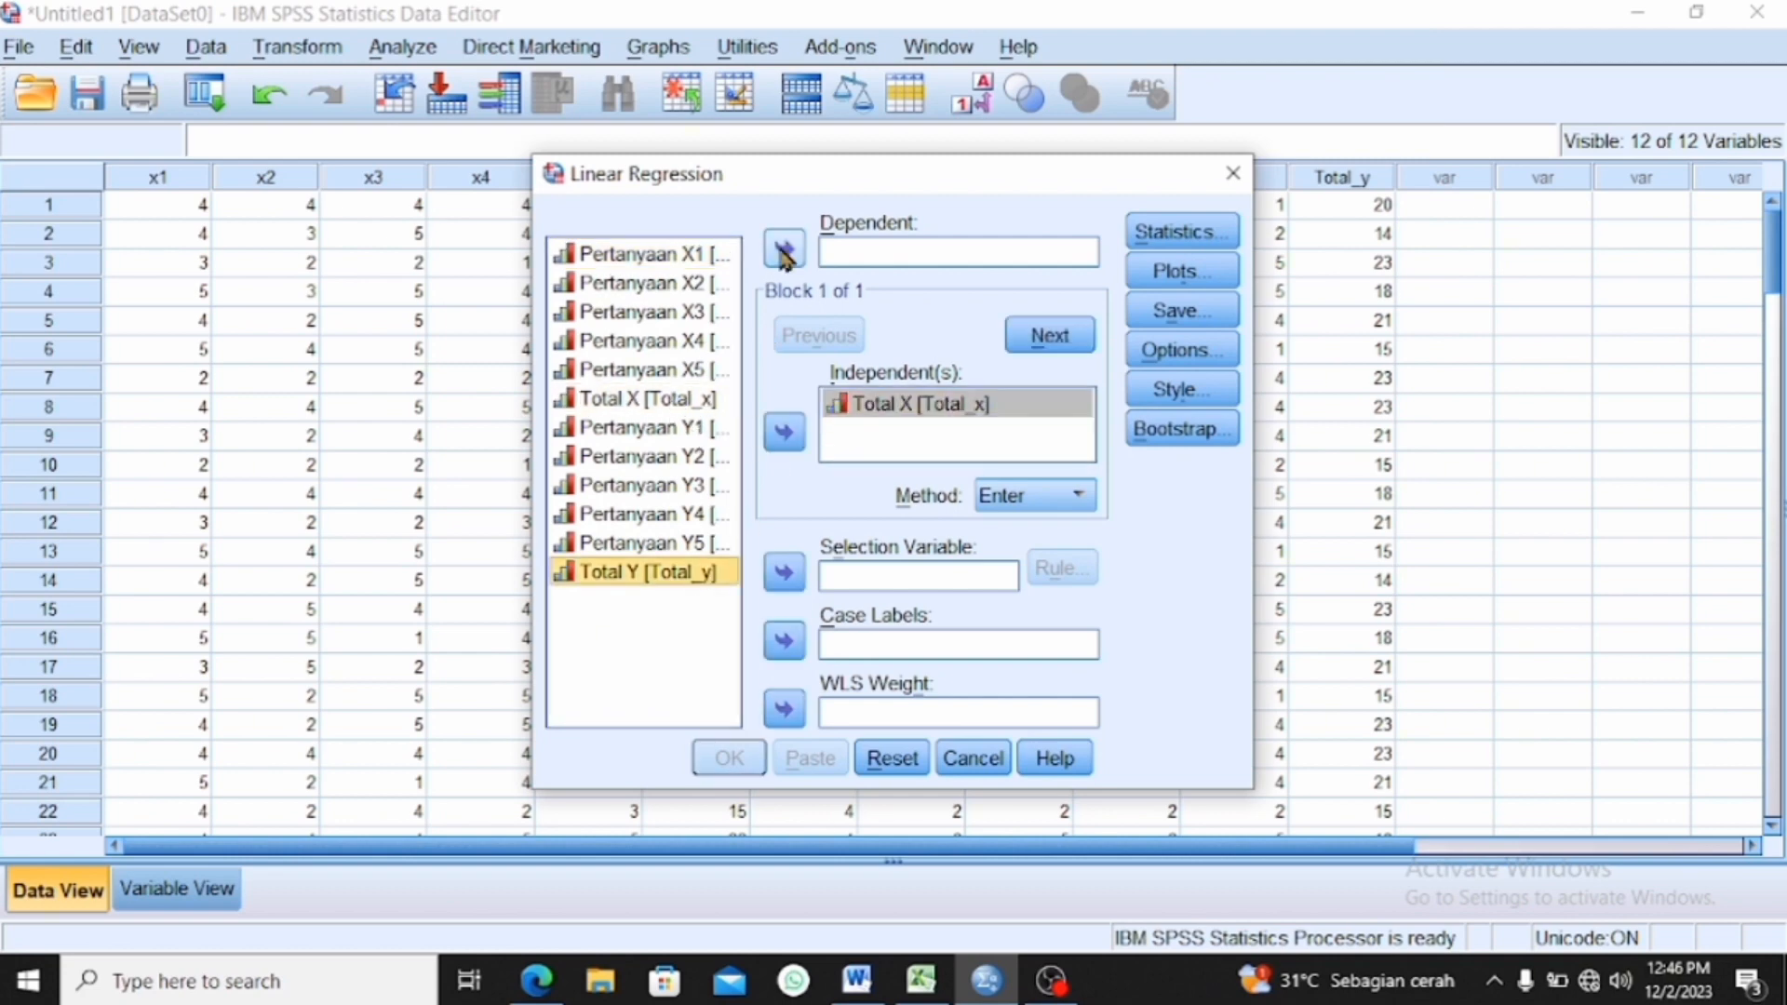
pyautogui.click(785, 252)
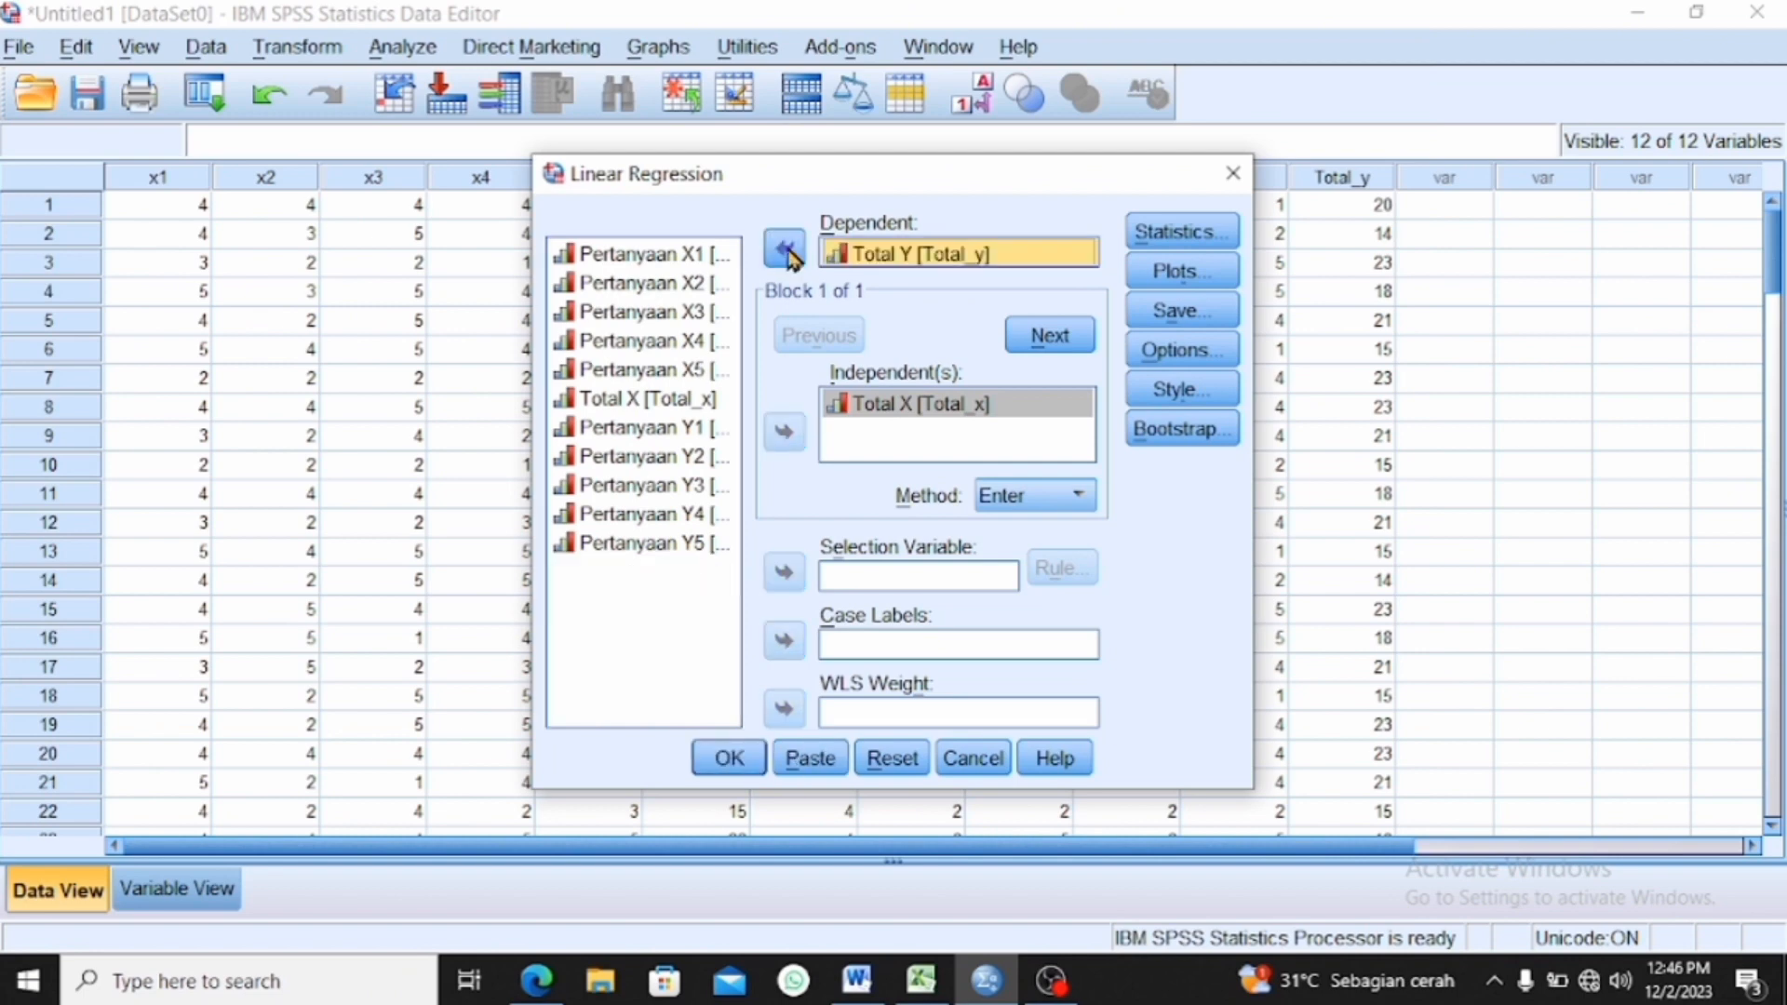
# - Add R squared change, Descriptives and Durbin-Watson to the regression statistics
pyautogui.click(1164, 241)
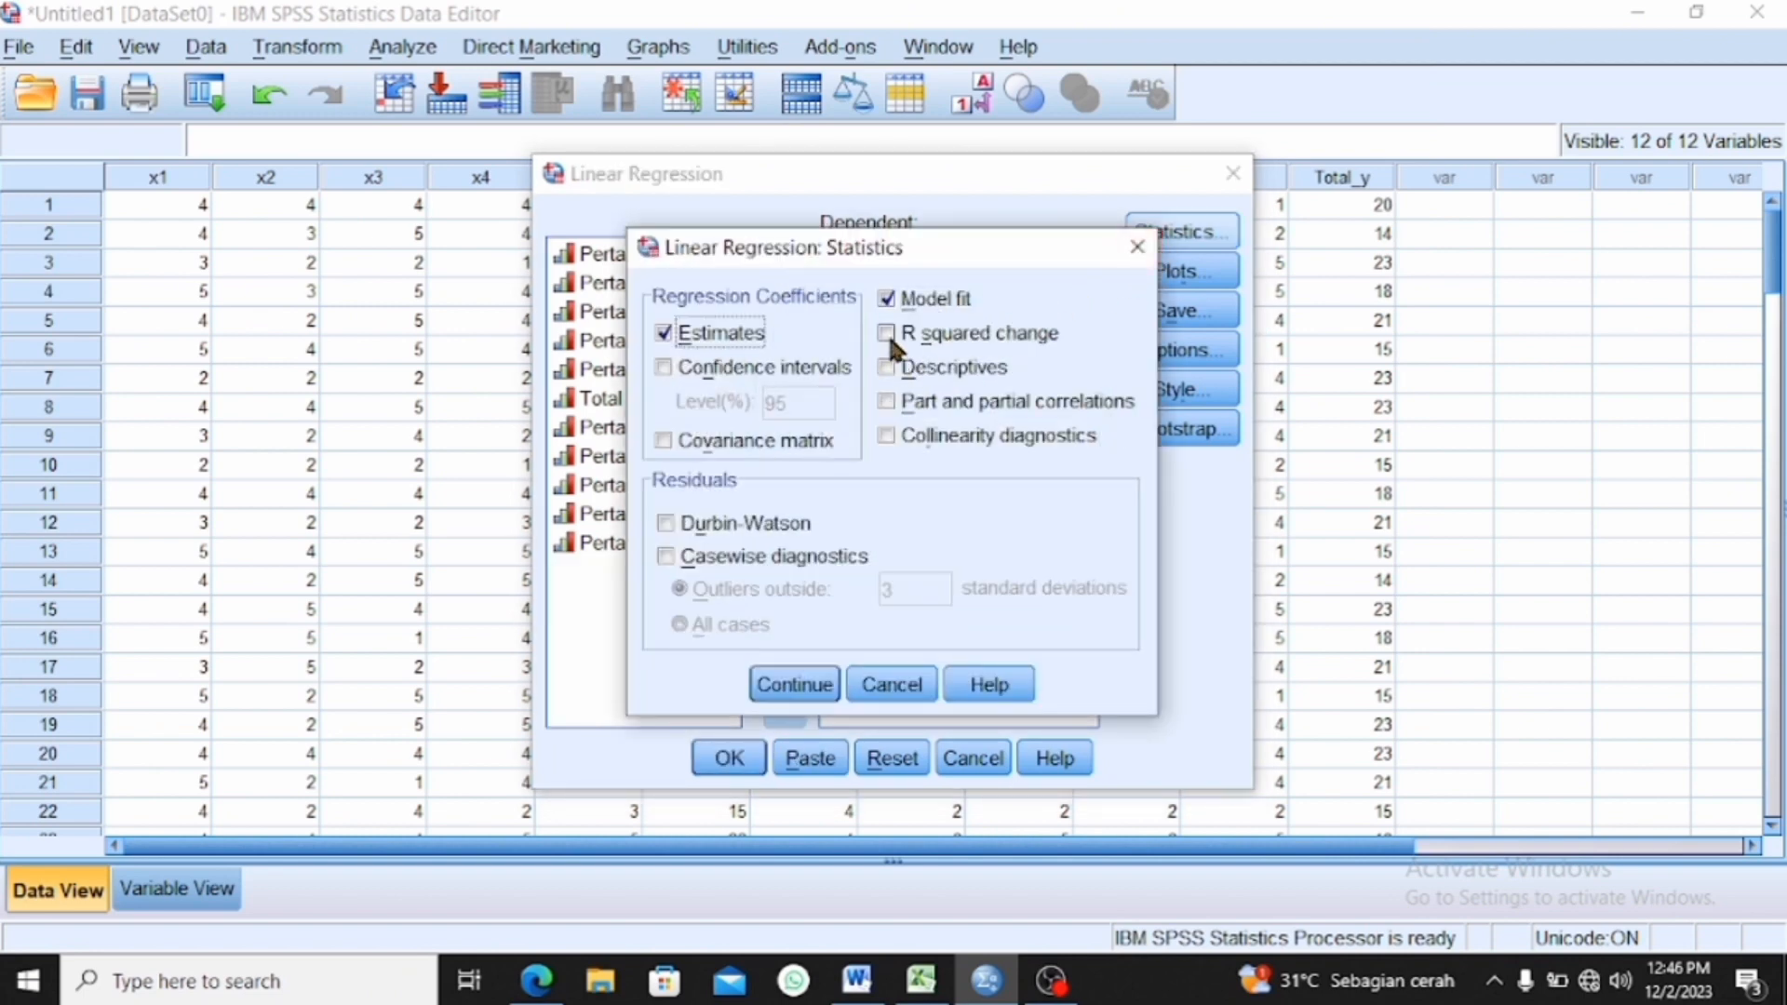
pyautogui.click(897, 337)
pyautogui.click(897, 370)
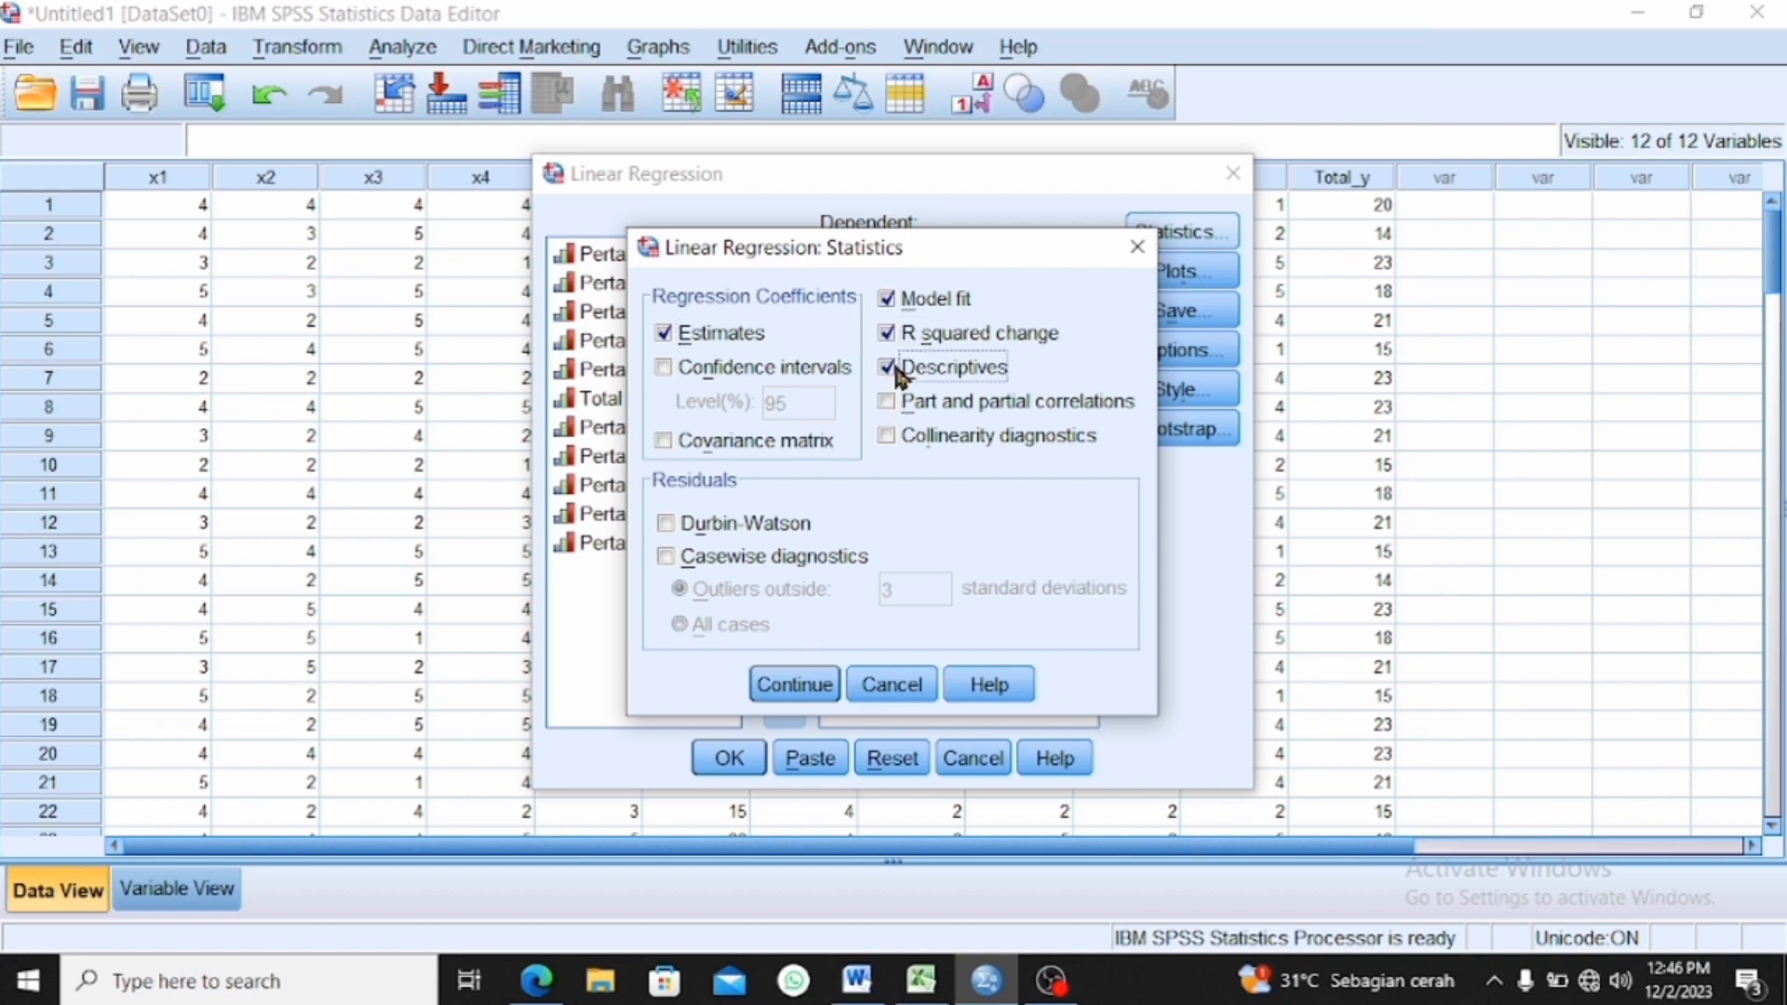
pyautogui.click(663, 524)
pyautogui.click(787, 684)
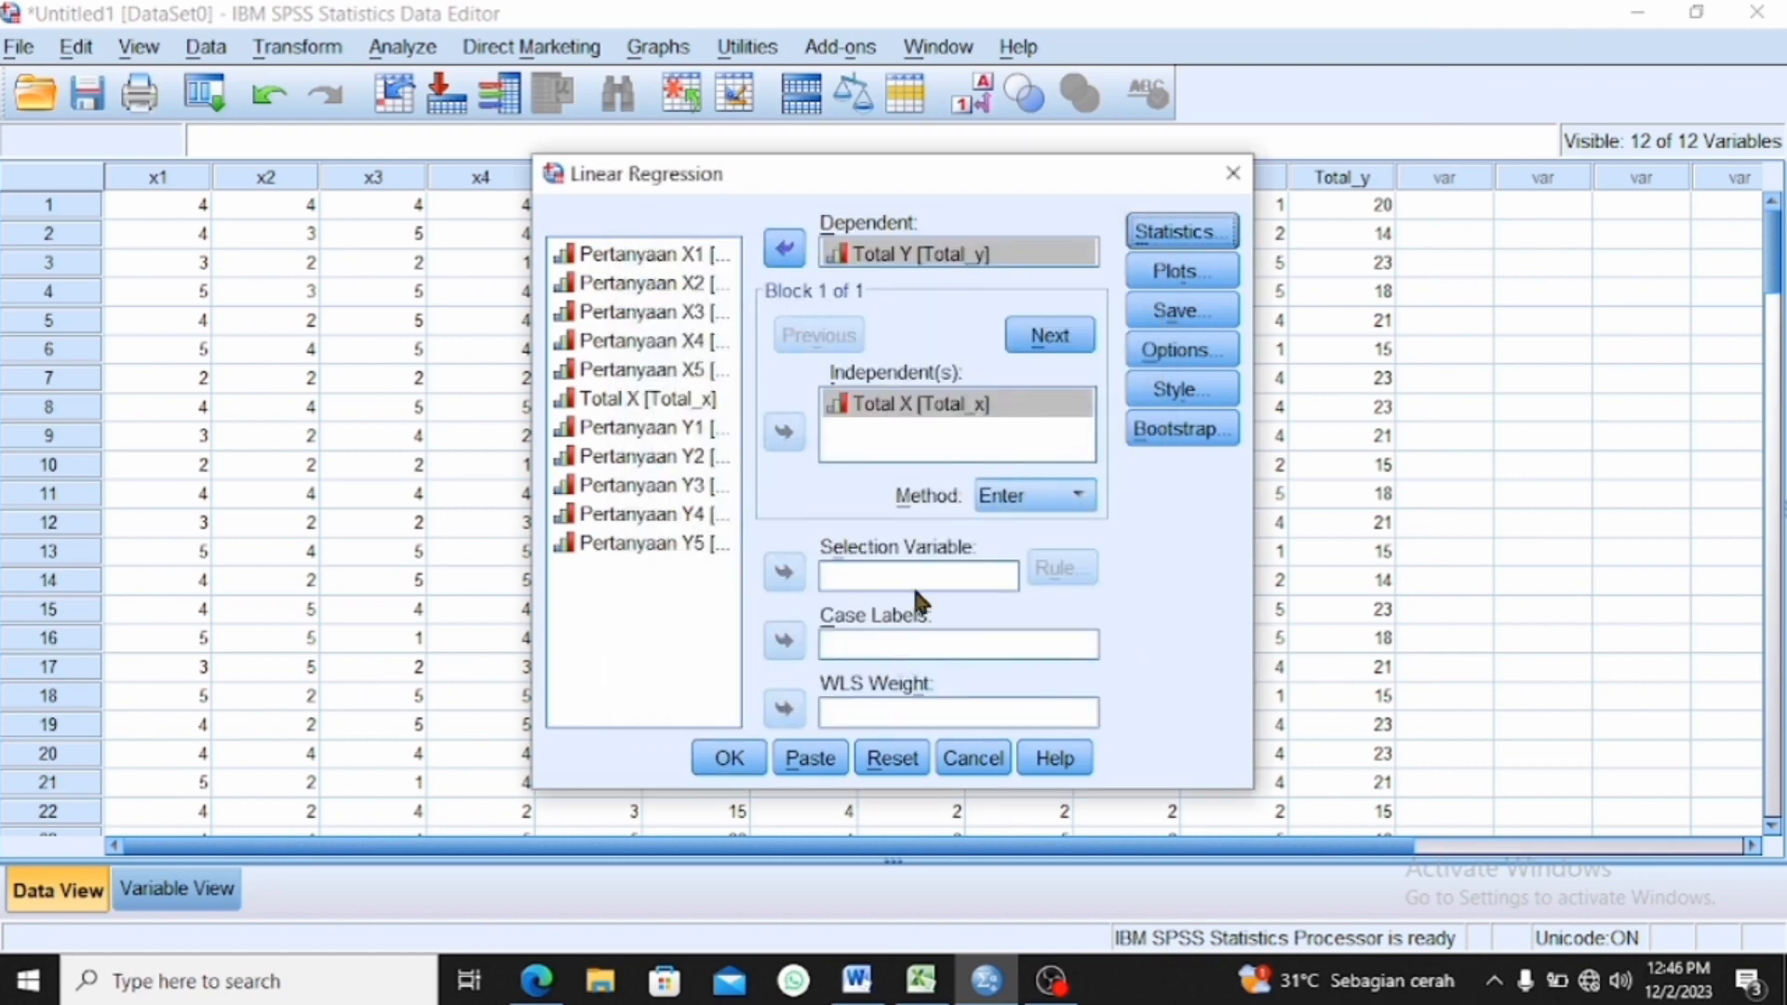
# - Accept the default linear regression options and run the analysis
pyautogui.click(1143, 362)
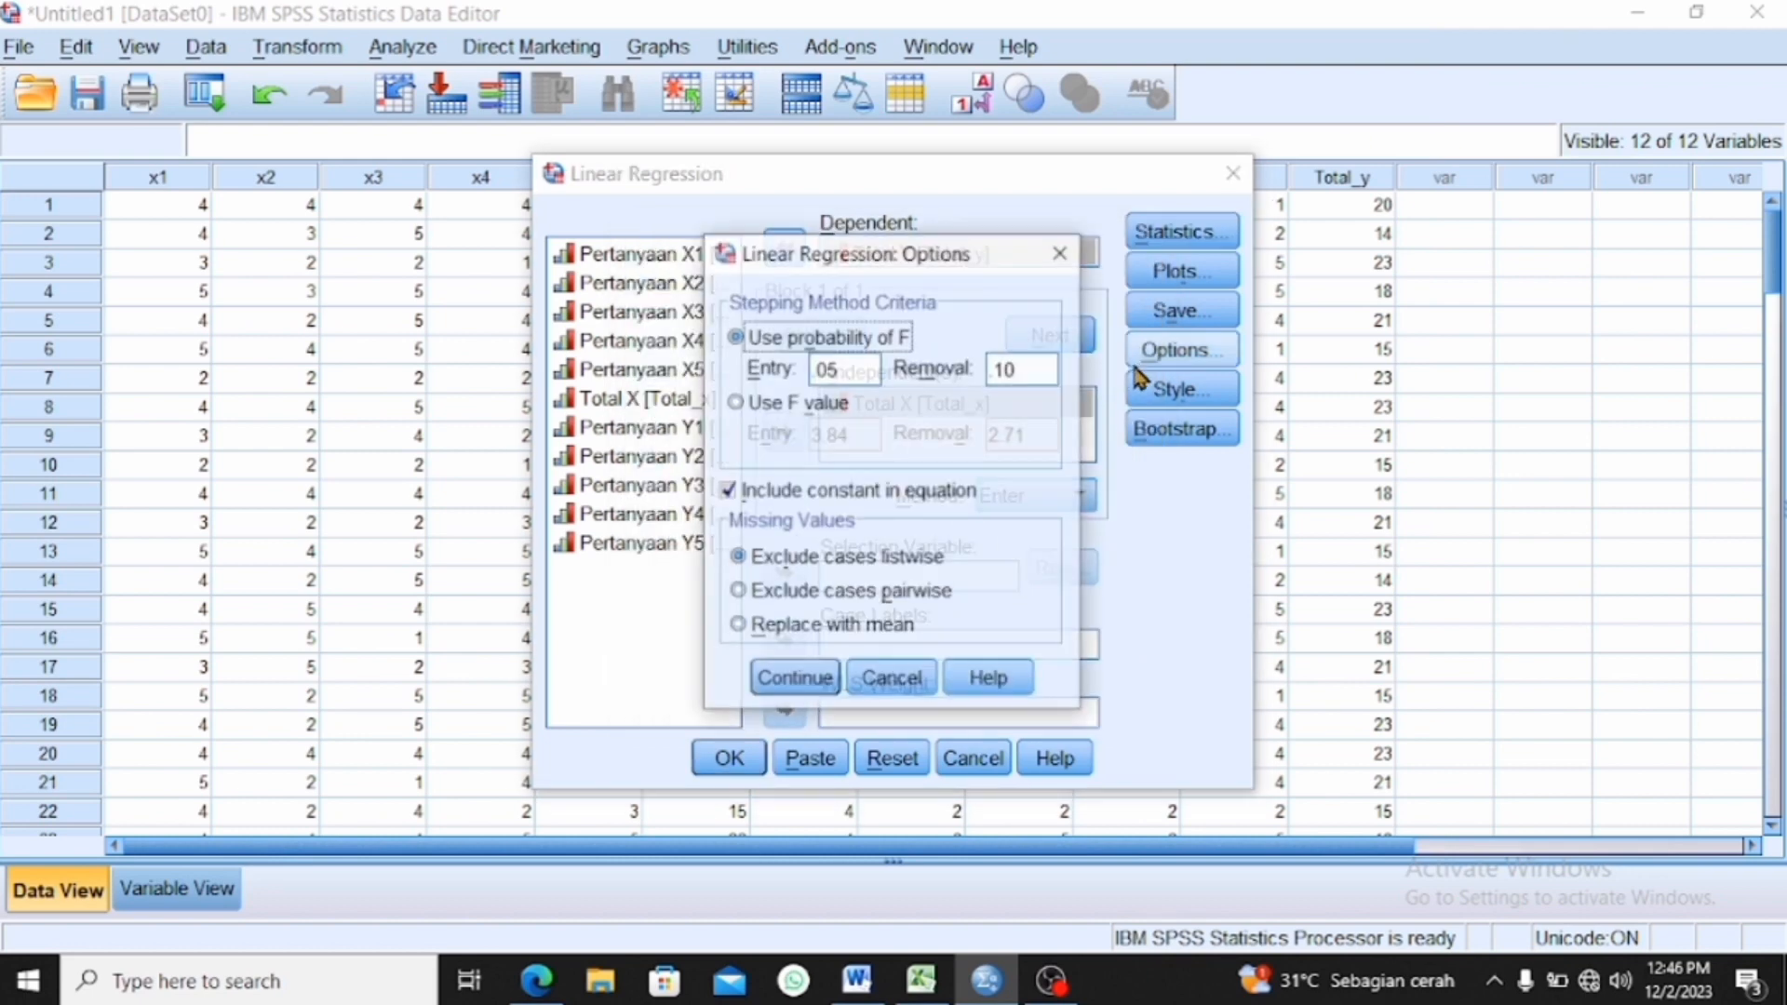
pyautogui.click(794, 680)
pyautogui.click(740, 745)
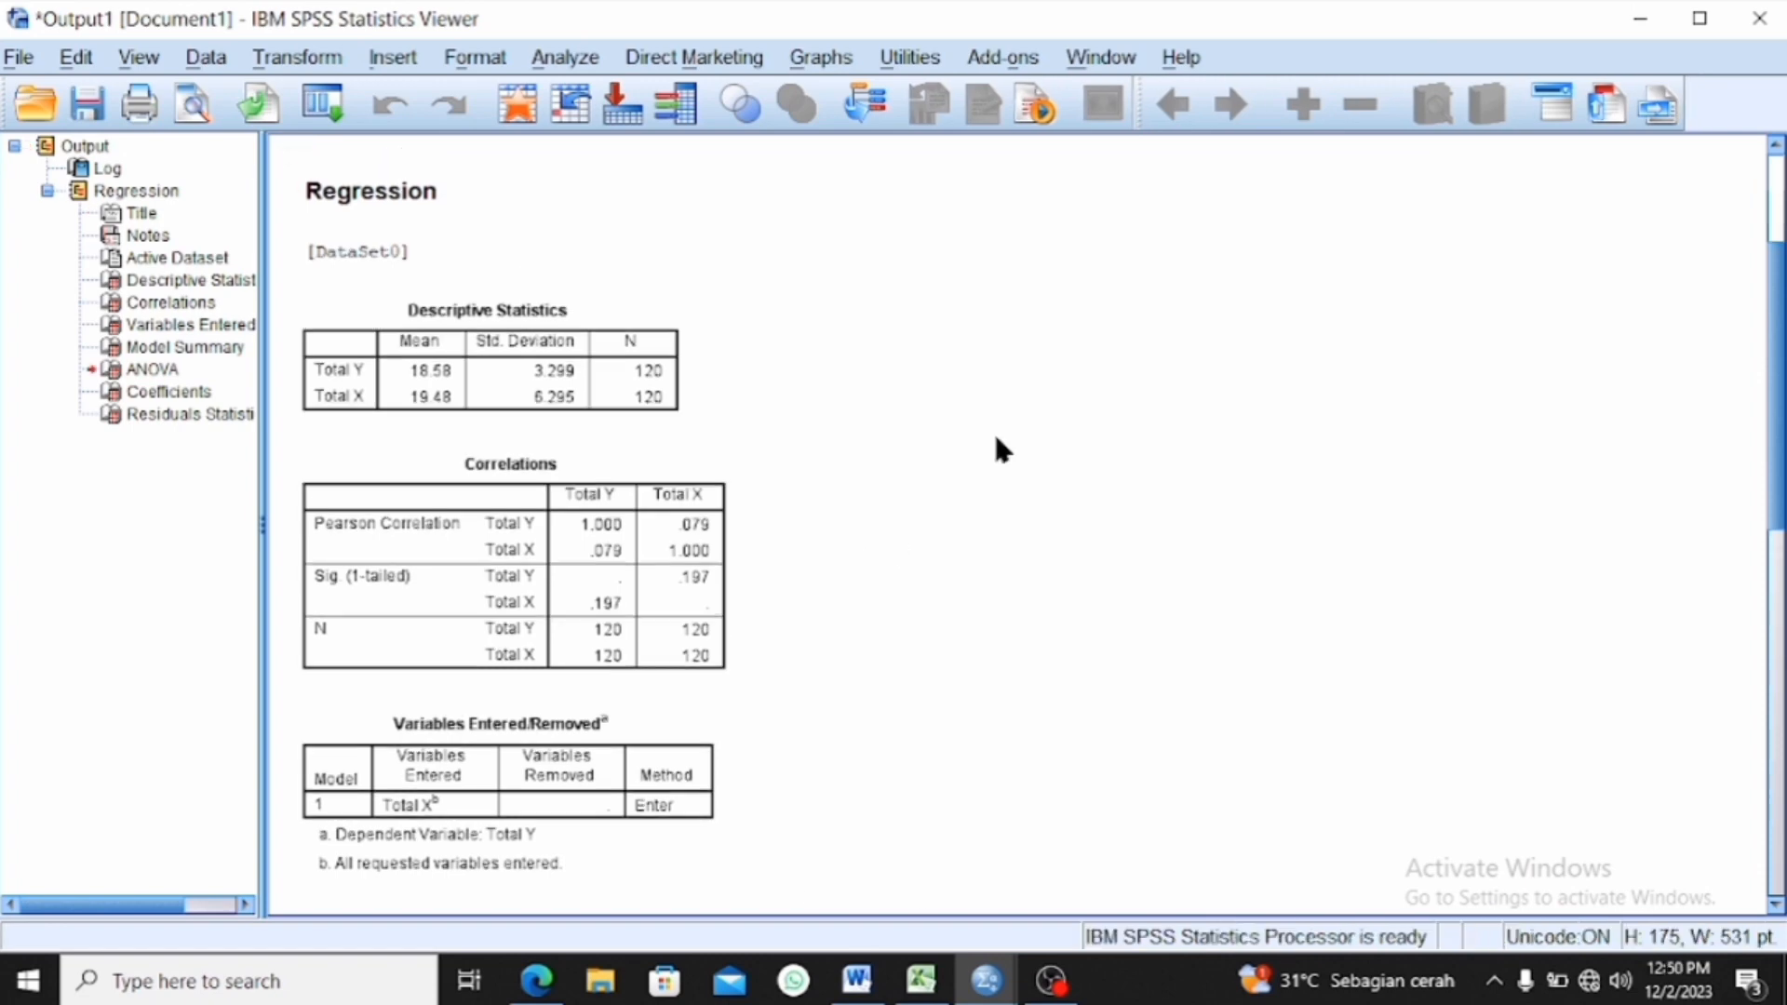
# - Examine the regression output, especially the significance values in the ANOVA and Coefficients tables
pyautogui.scroll(-10, 997, 437)
pyautogui.click(918, 483)
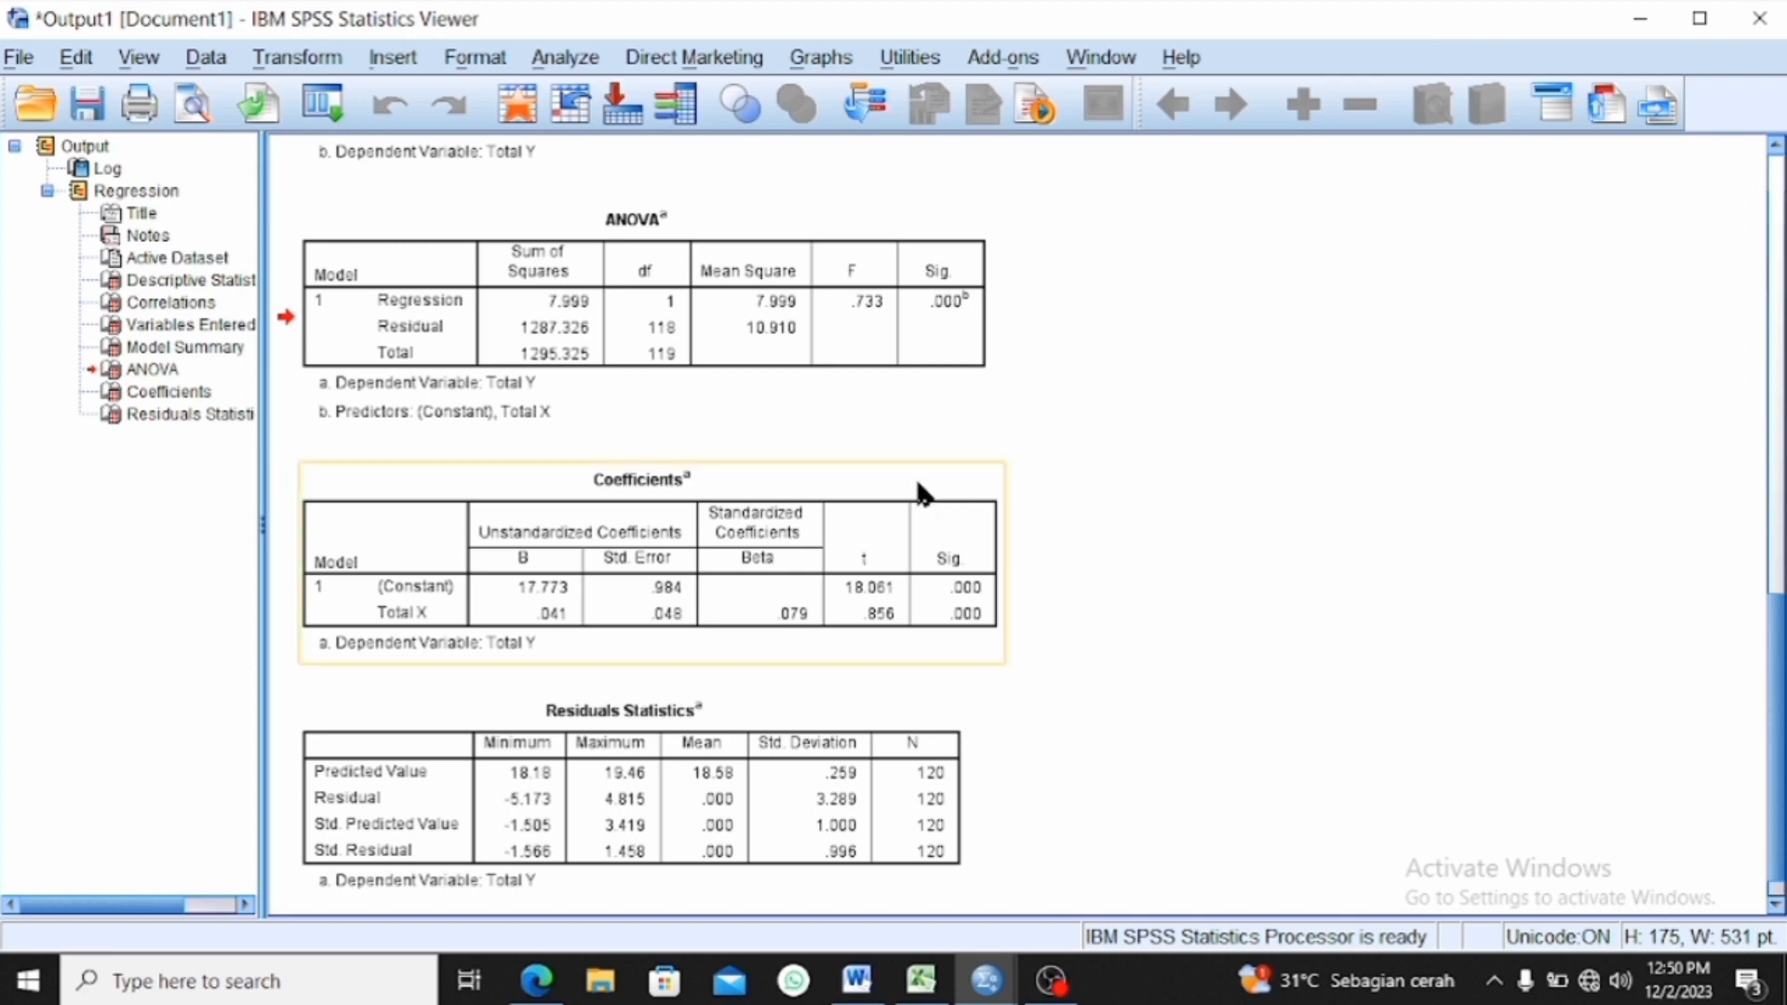
pyautogui.click(1024, 605)
pyautogui.click(974, 611)
pyautogui.click(1019, 605)
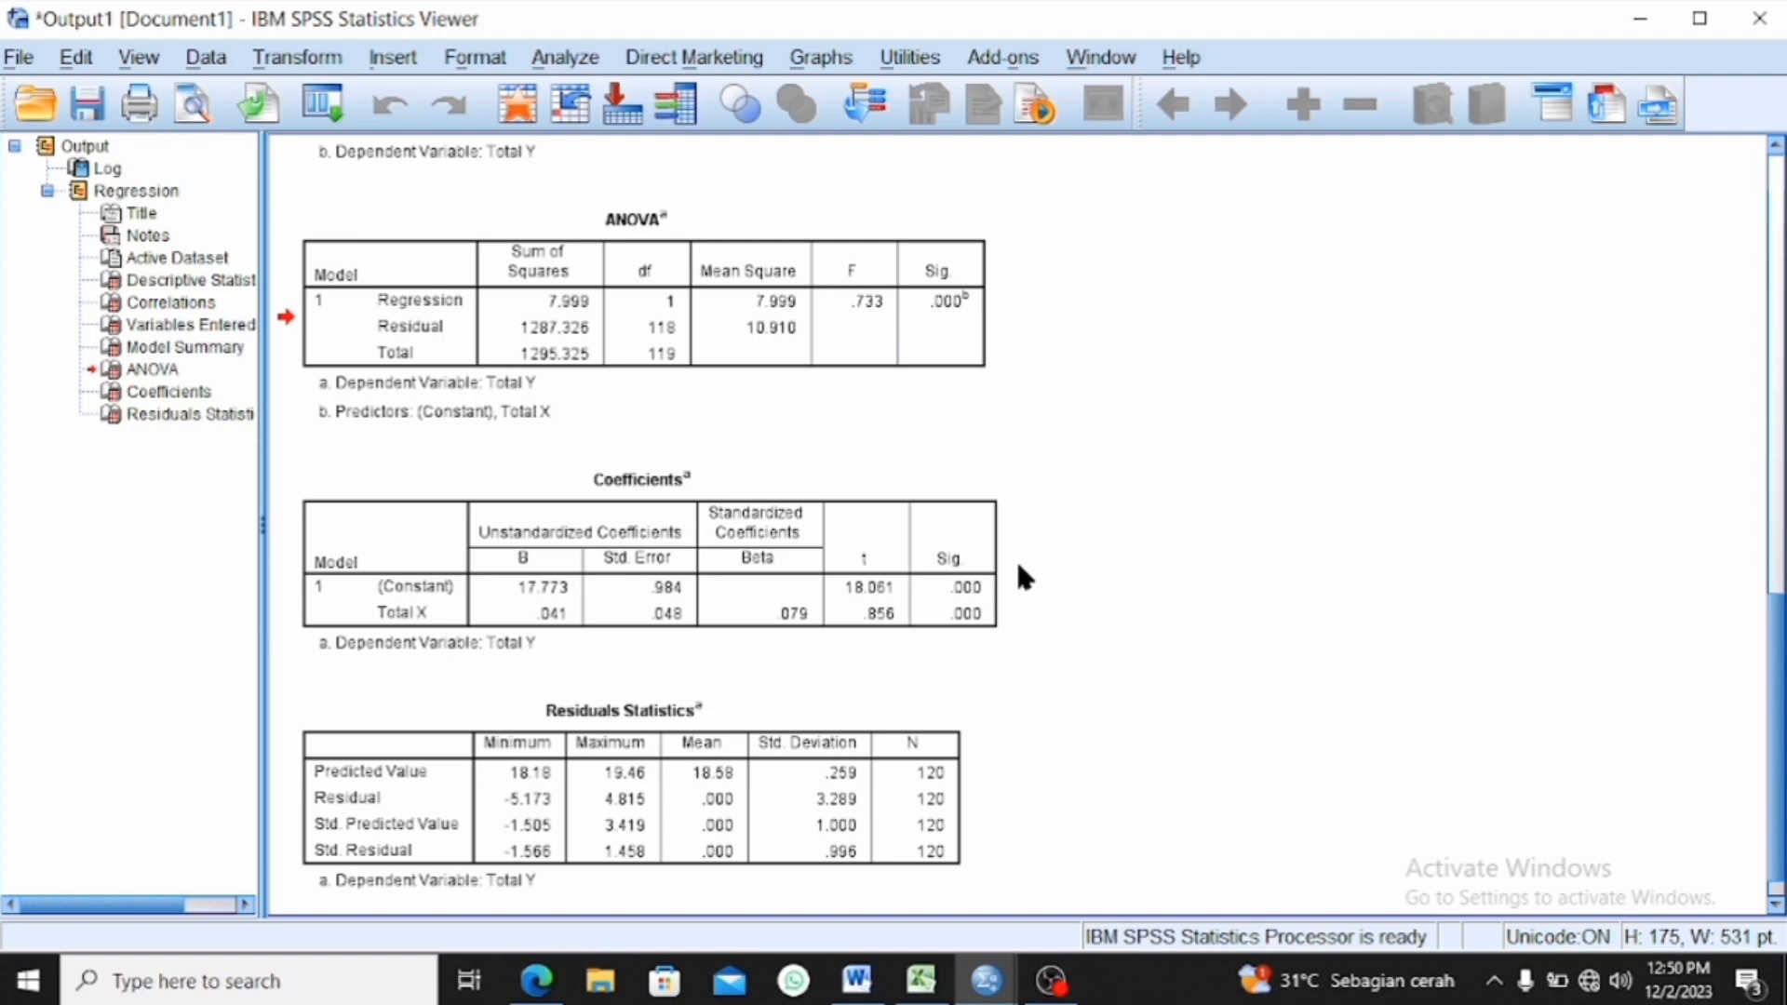
pyautogui.scroll(10, 1079, 465)
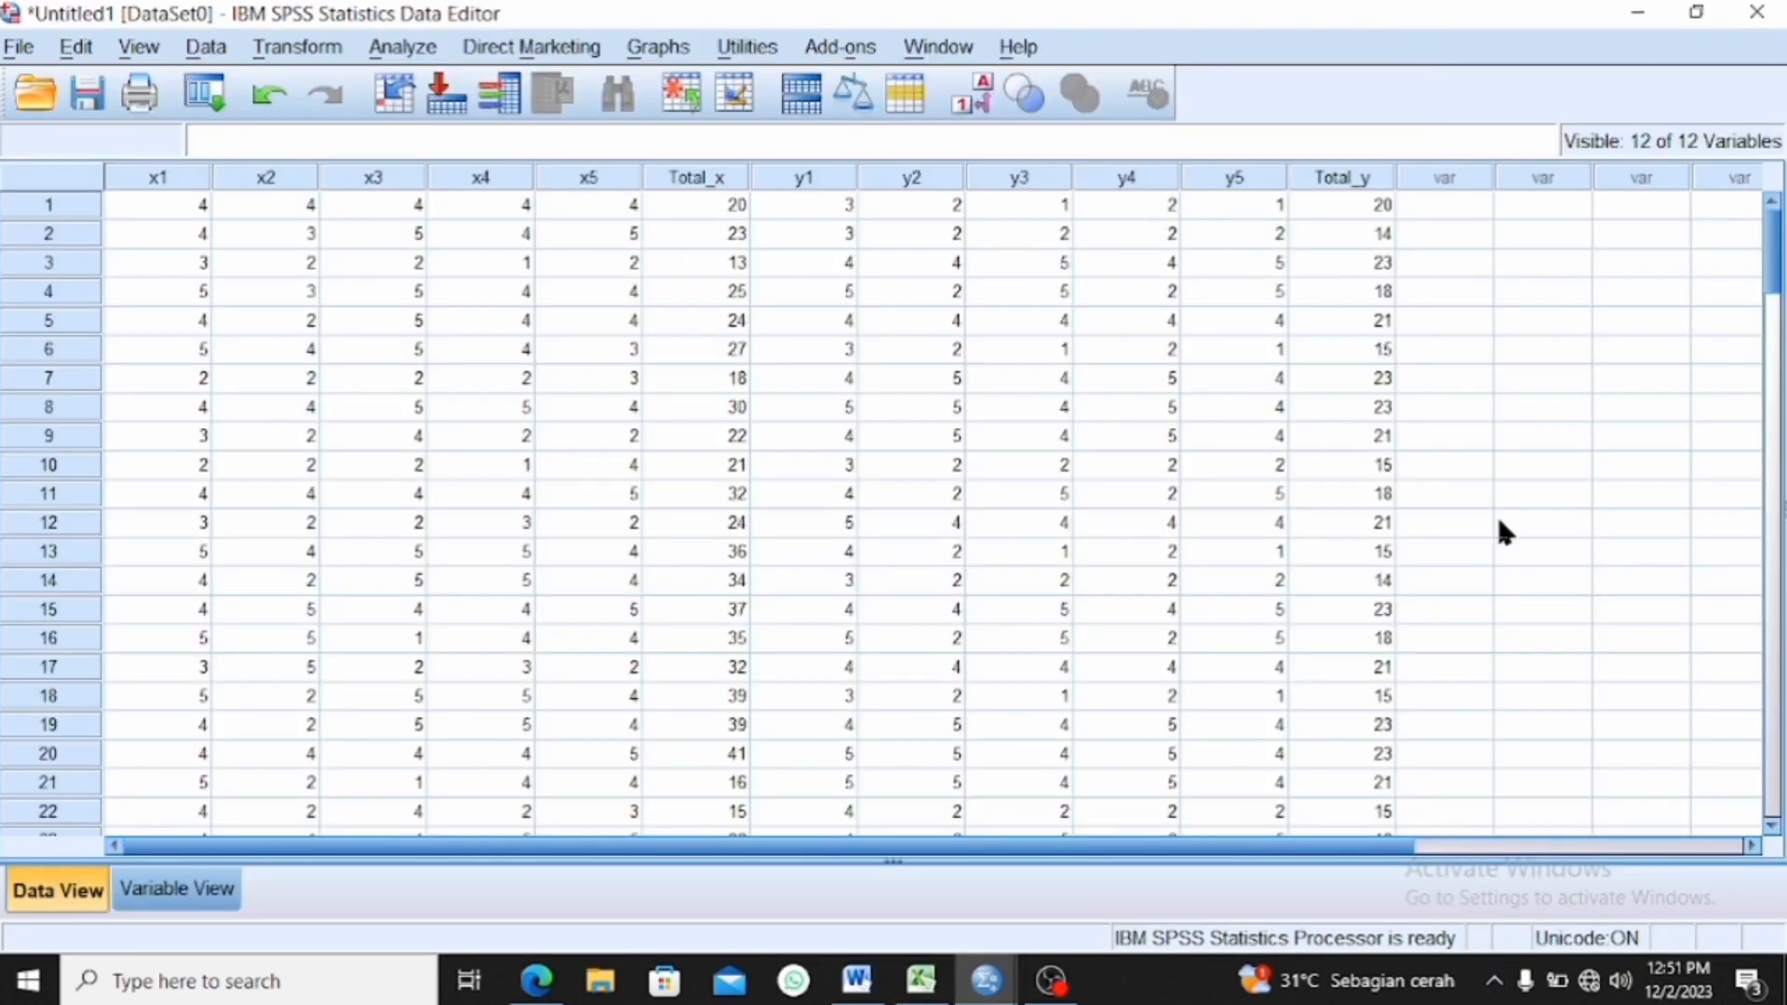
# - Run a two-tailed Pearson bivariate correlation on Pertanyaan X1 to X5 and Total X
pyautogui.click(419, 51)
pyautogui.moveTo(629, 344)
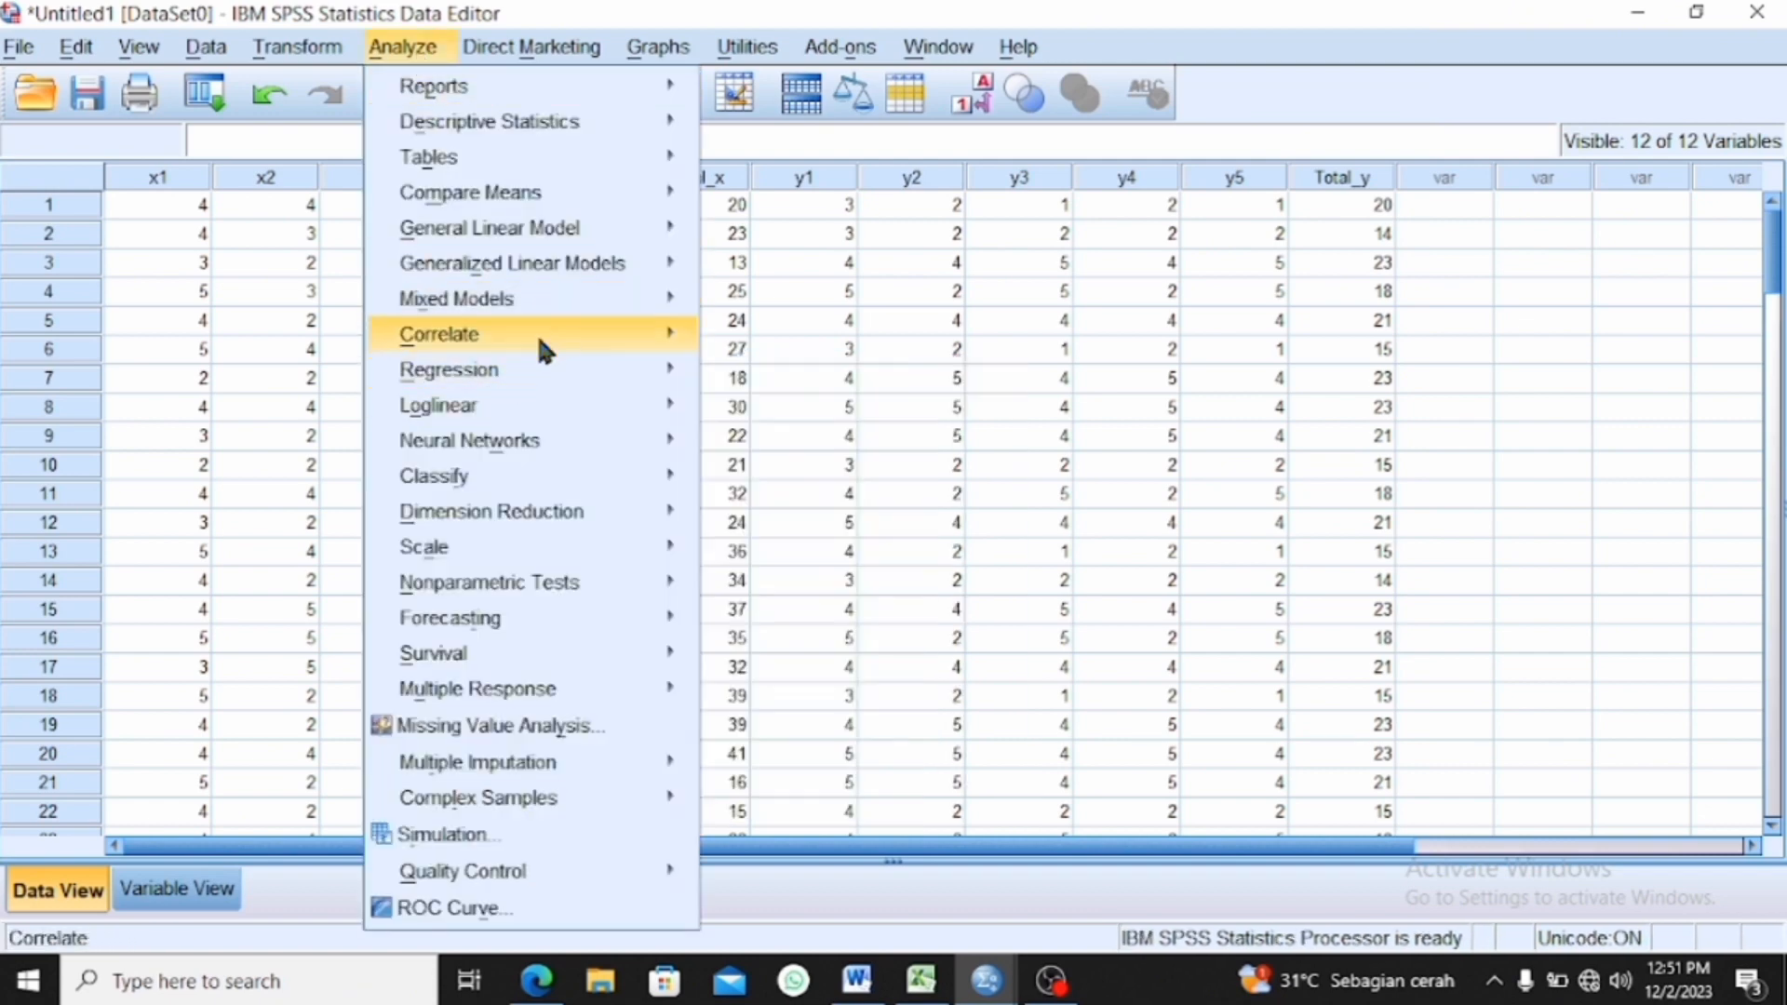
pyautogui.click(759, 341)
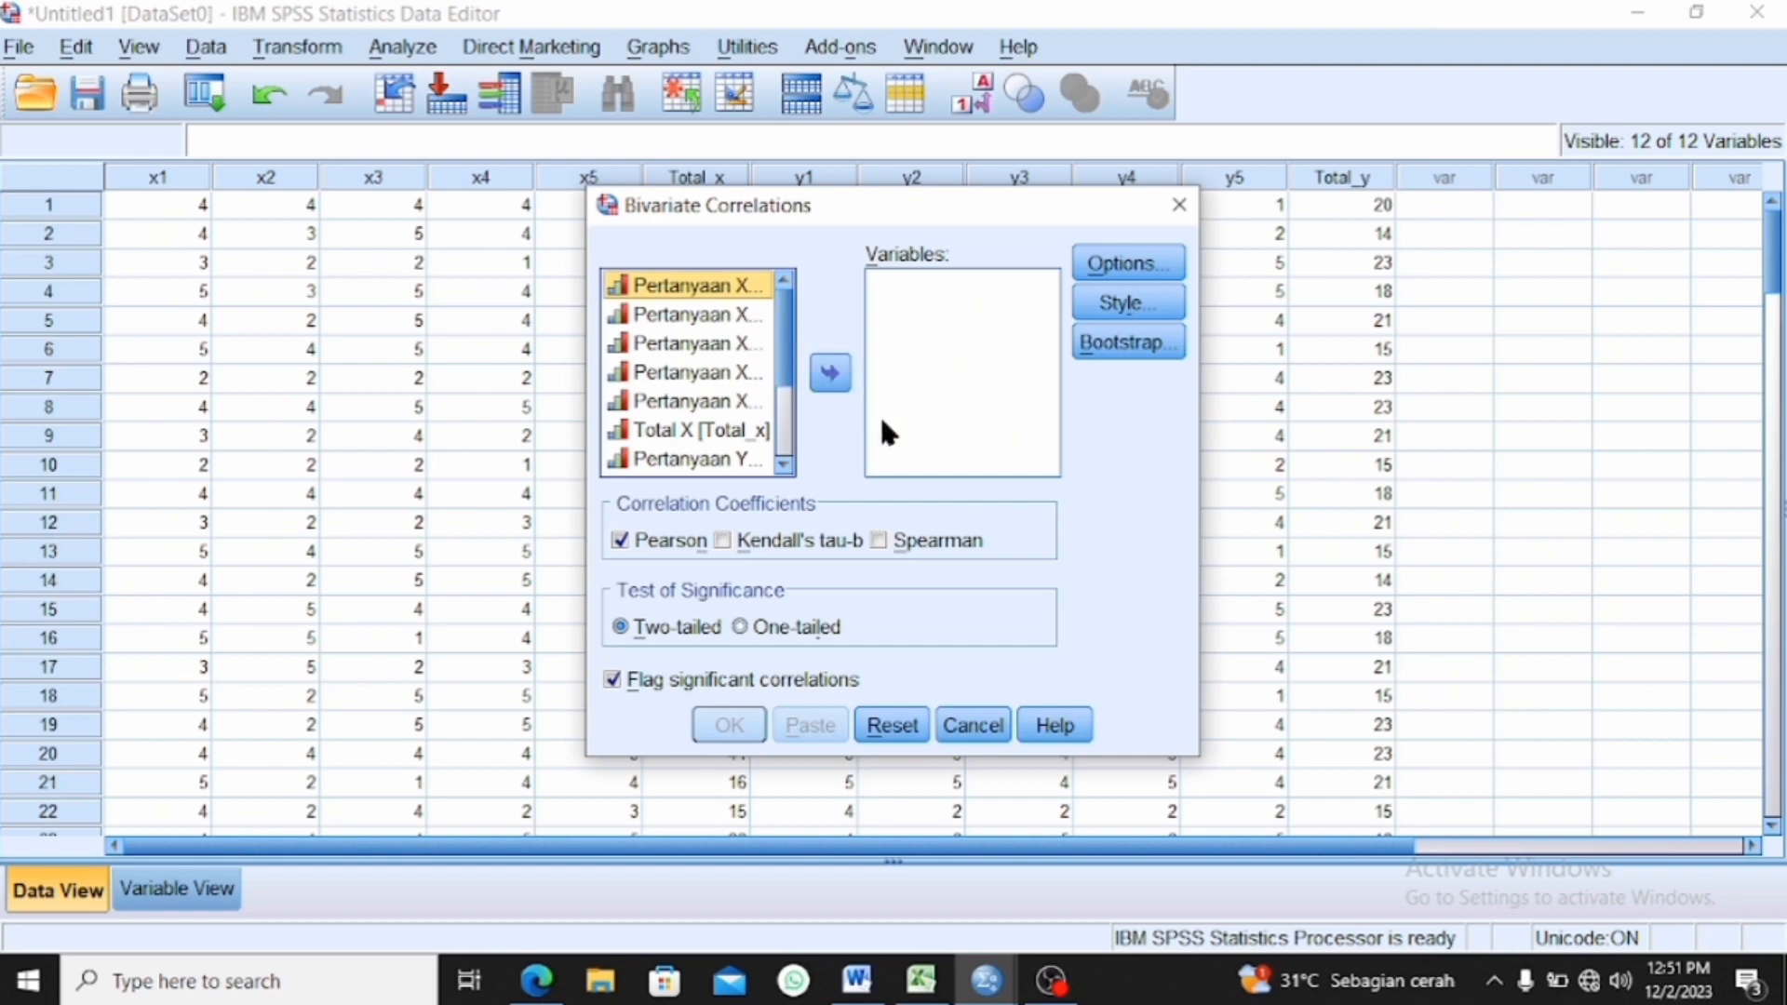
pyautogui.hotkey('shift', 'Down')
pyautogui.hotkey('shift', 'Down')
pyautogui.hotkey('shift', 'Down')
pyautogui.hotkey('shift', 'Down')
pyautogui.hotkey('shift', 'Down')
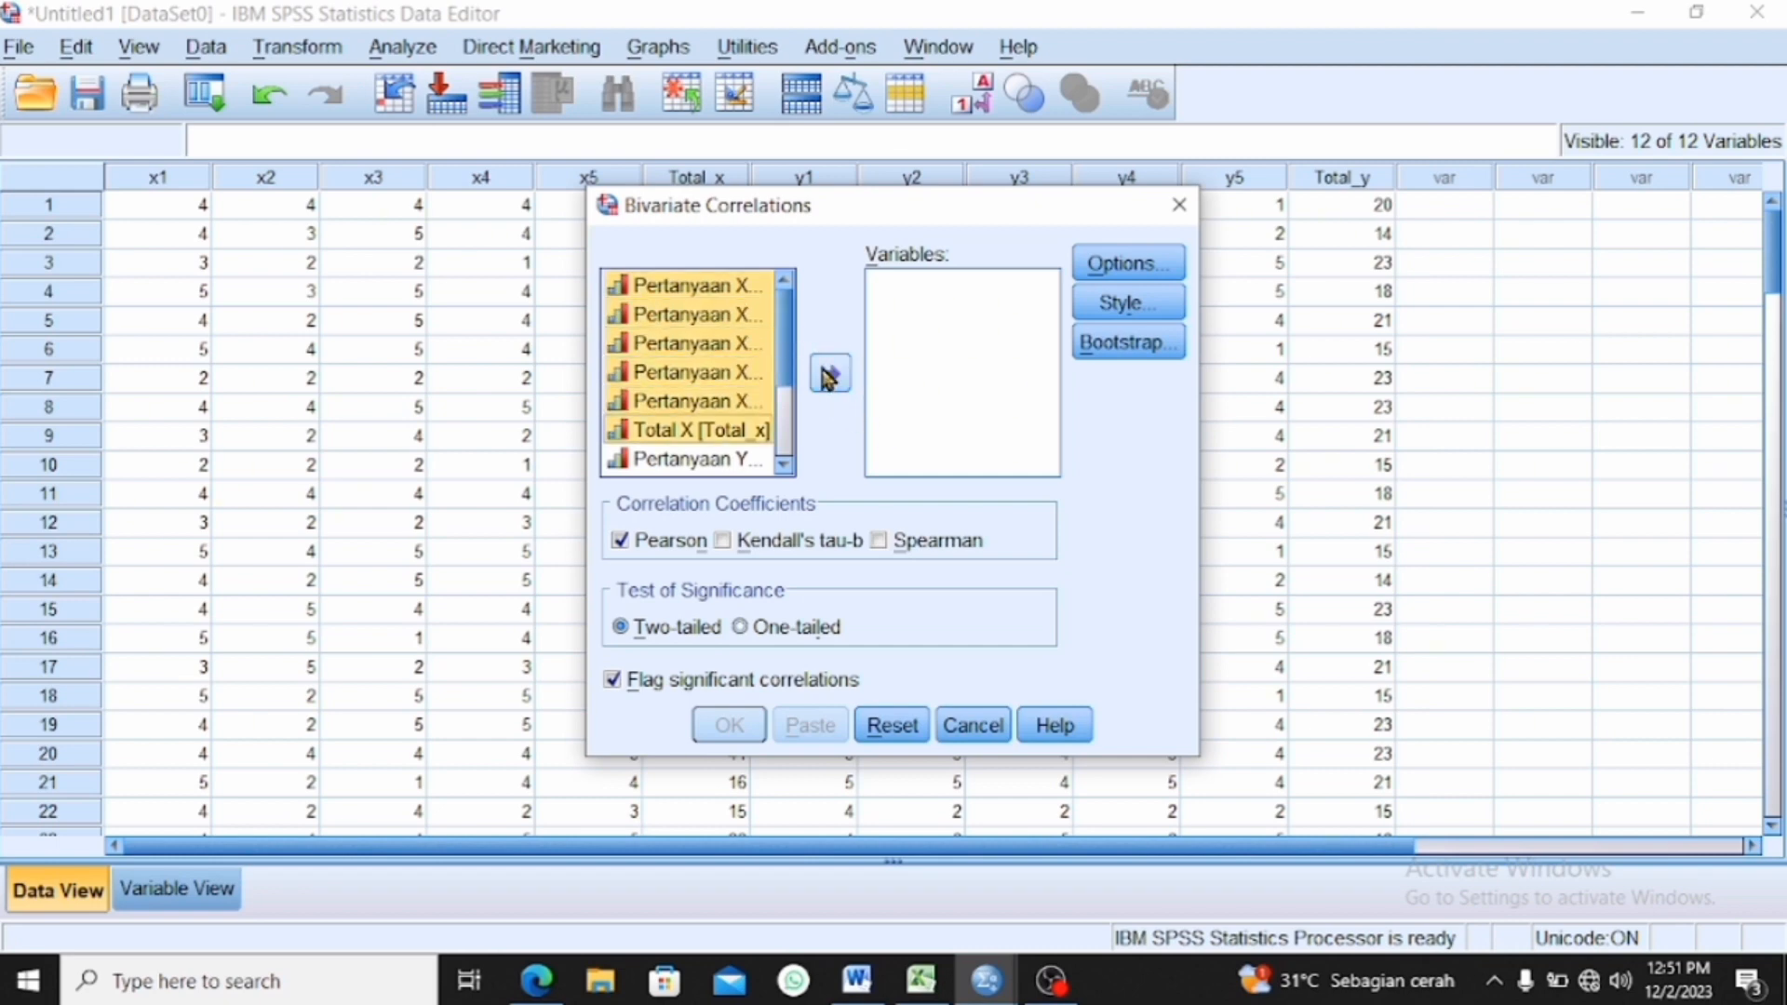
pyautogui.click(830, 374)
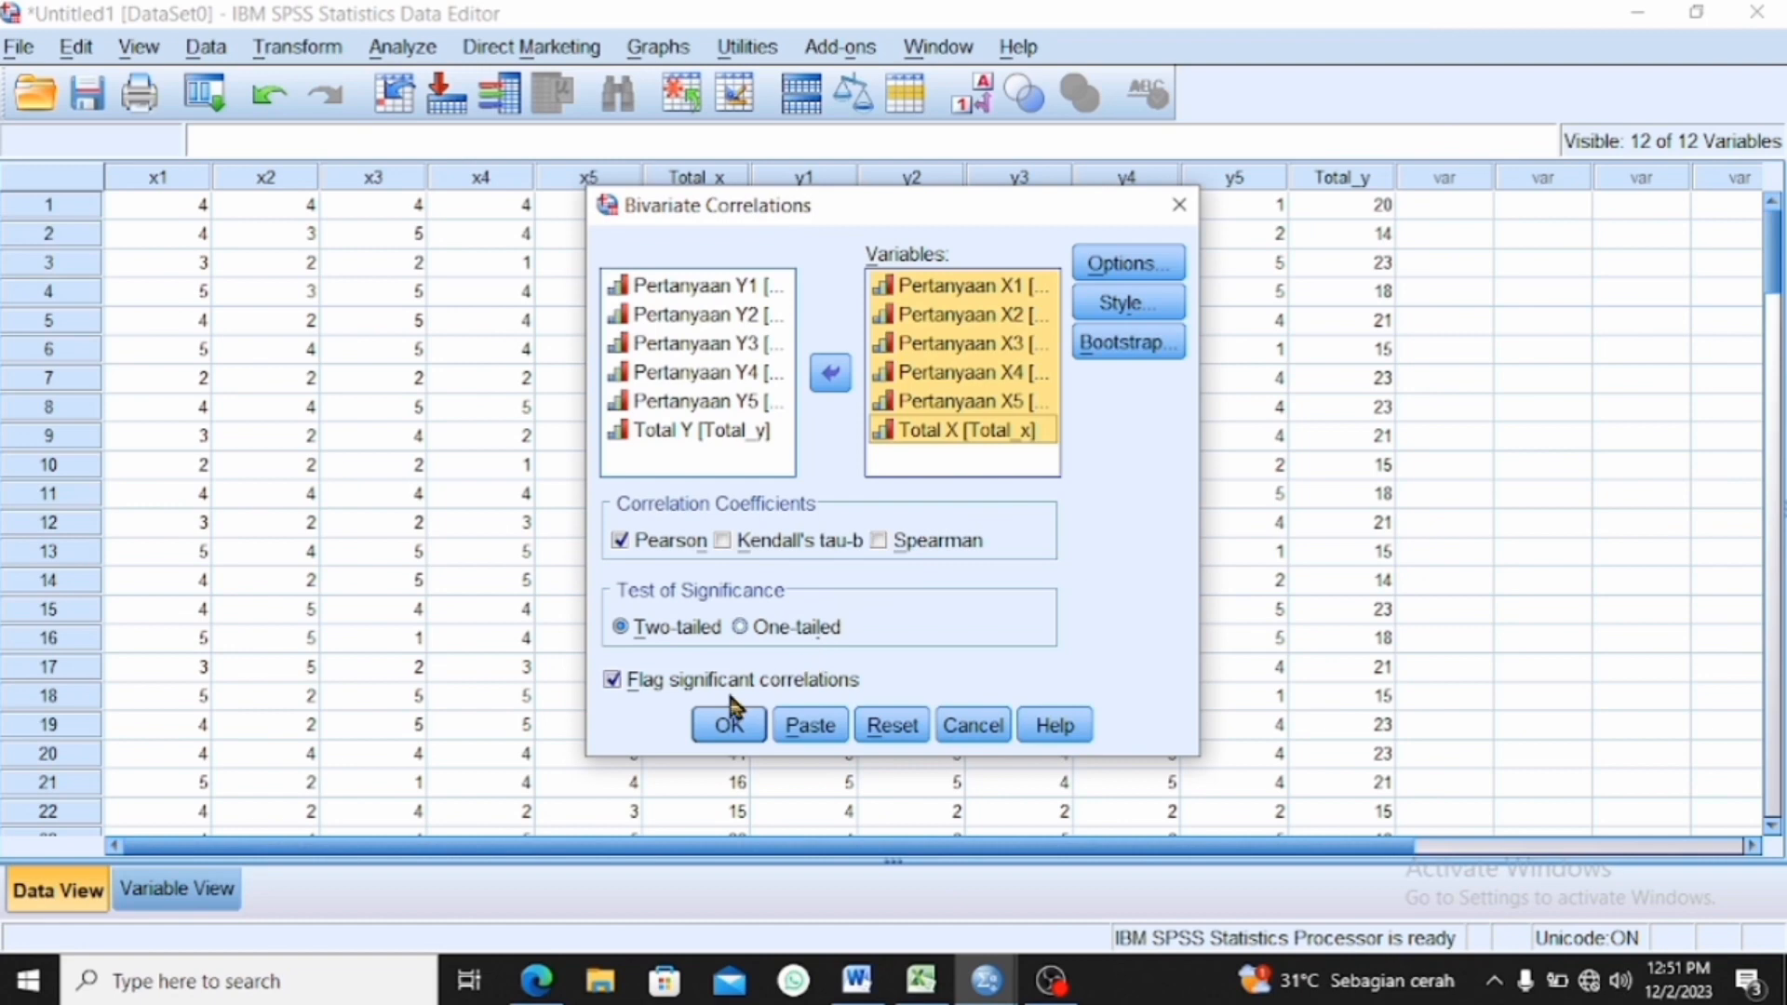
pyautogui.click(728, 727)
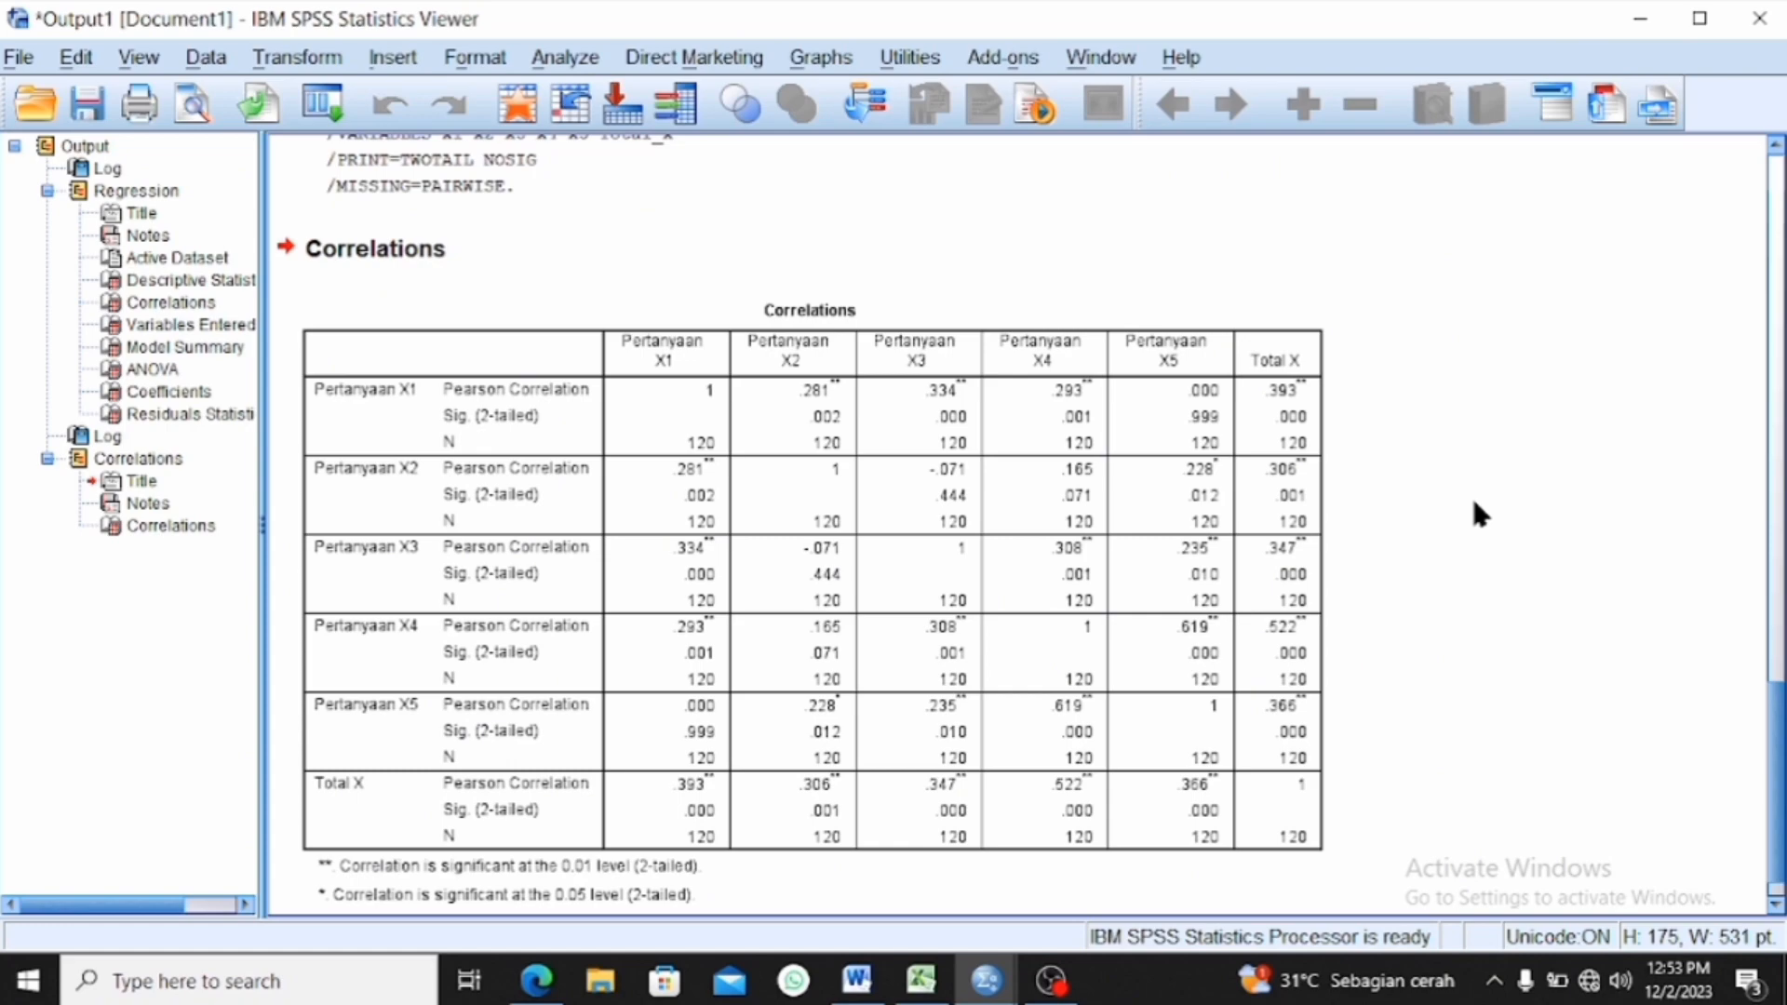
# - Switch to Edge and look up the r Product Moment value for N = 120 in the PDF table
pyautogui.click(536, 984)
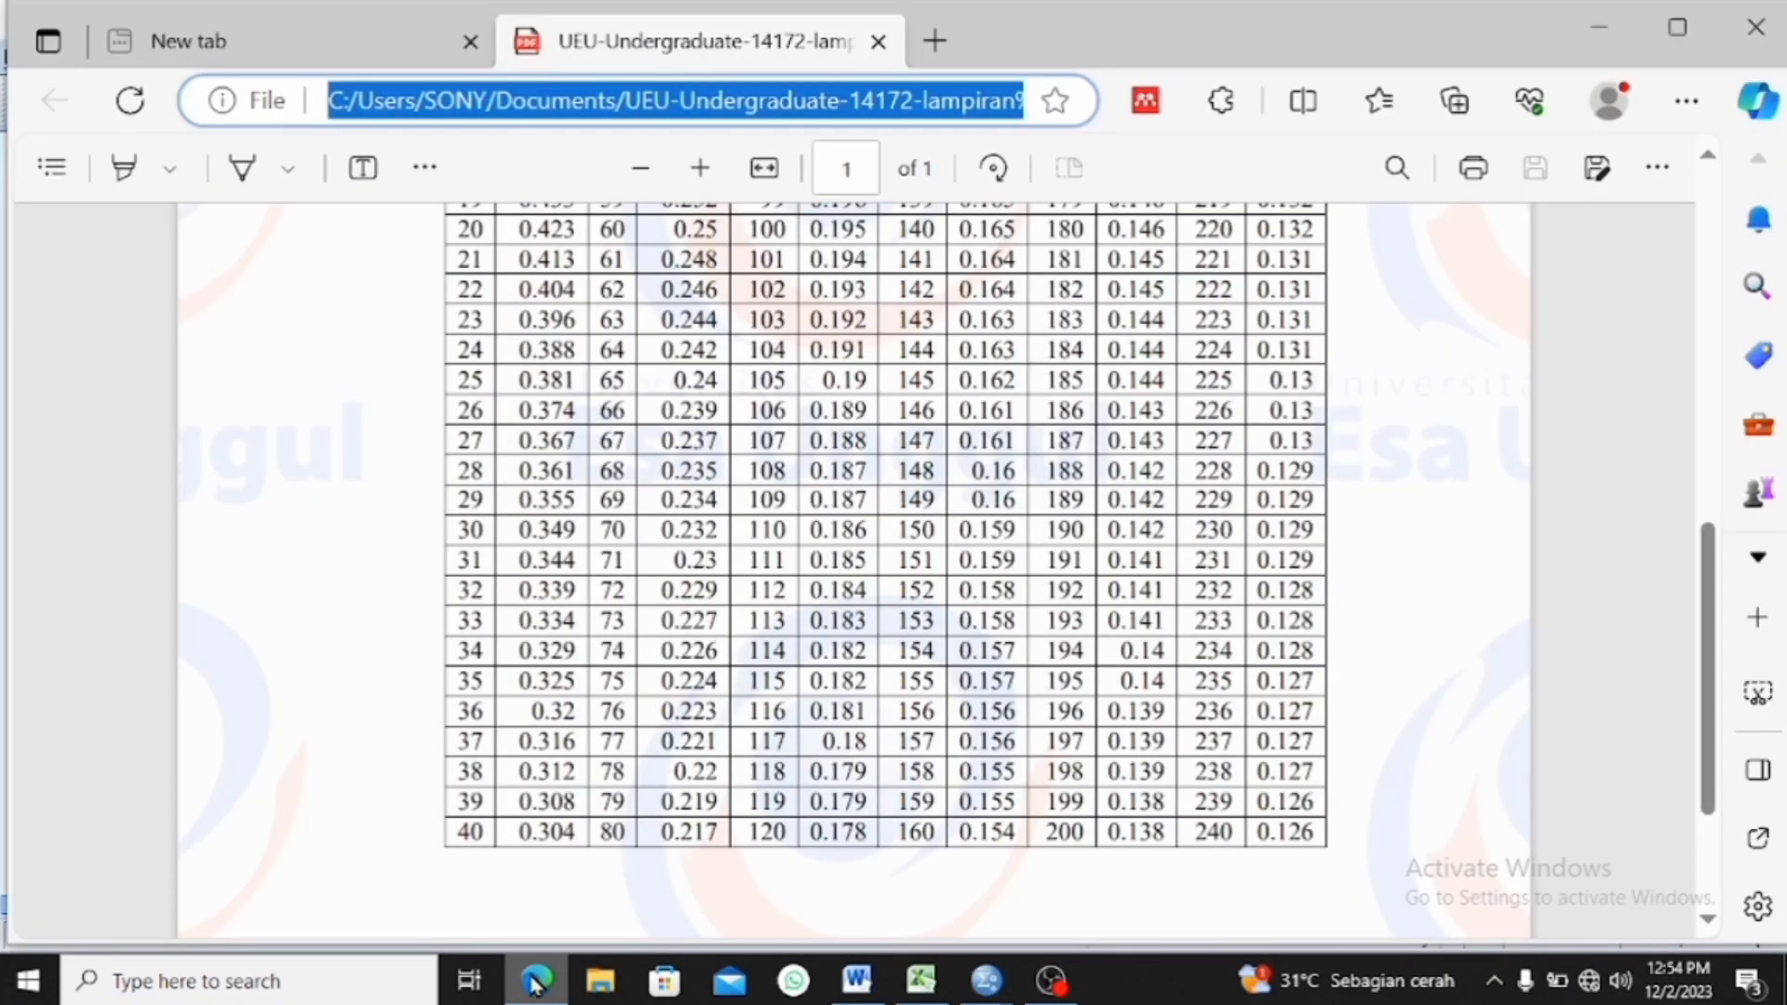
pyautogui.scroll(6, 910, 559)
pyautogui.scroll(2, 910, 559)
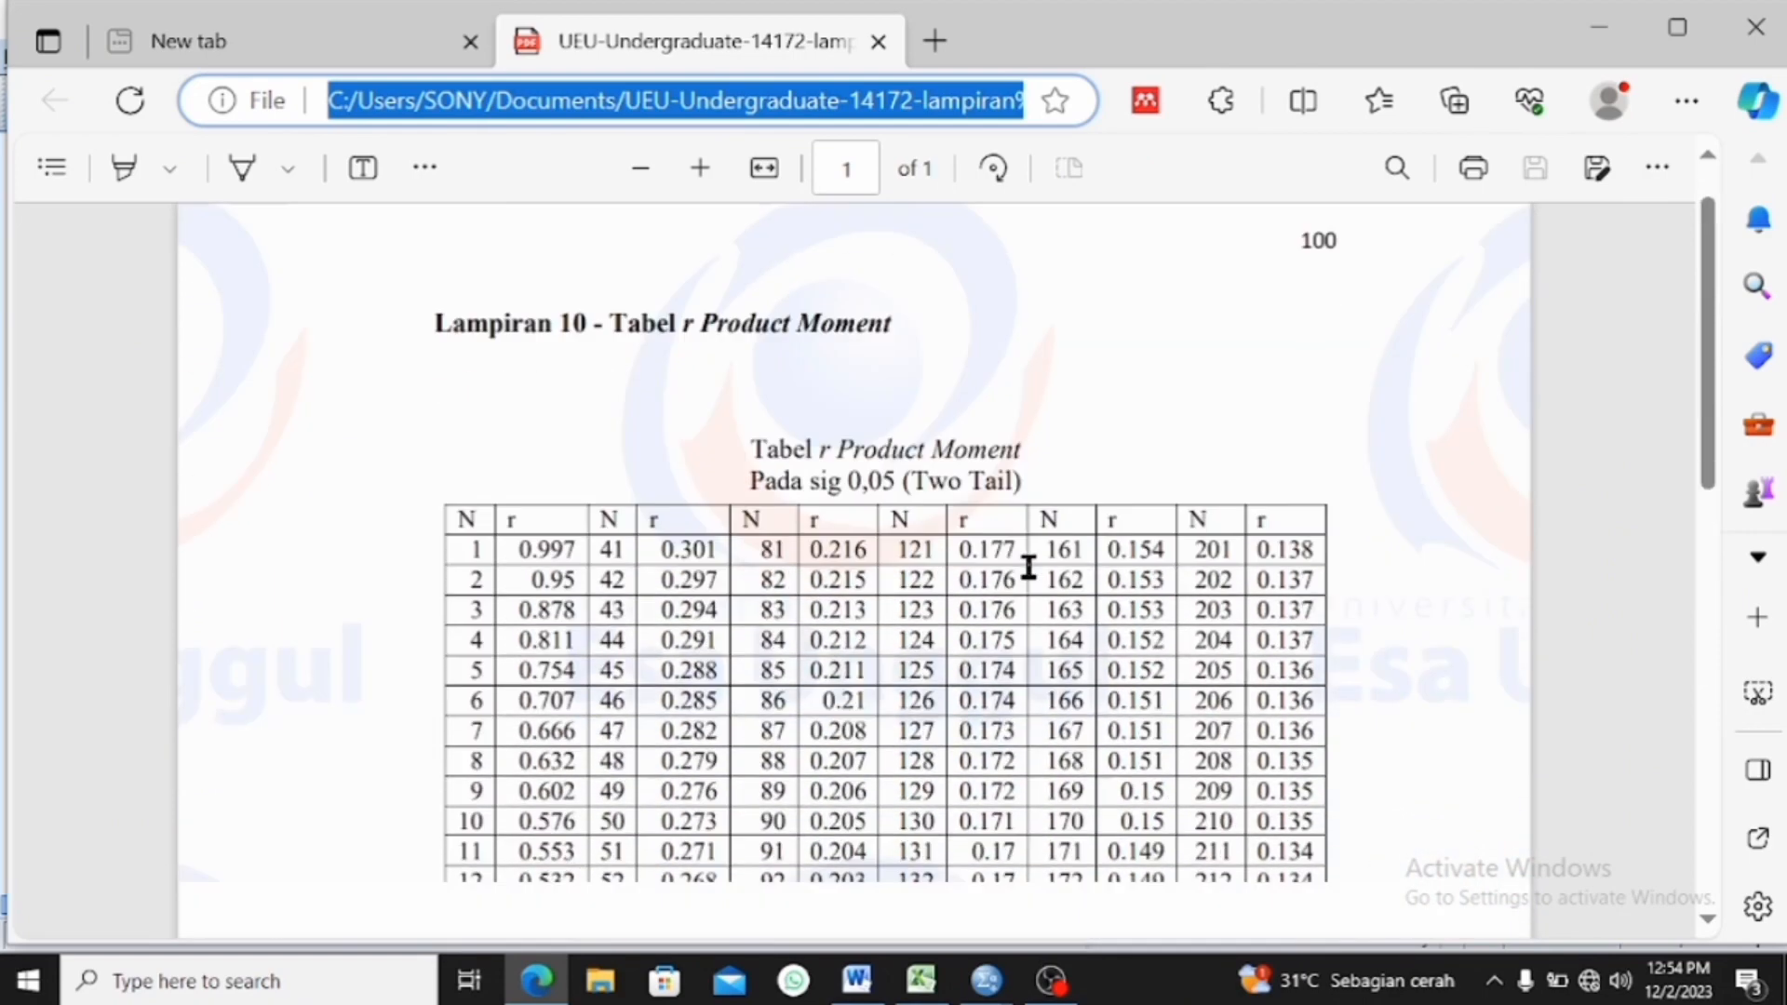
pyautogui.scroll(-8, 1029, 562)
pyautogui.scroll(-2, 1030, 571)
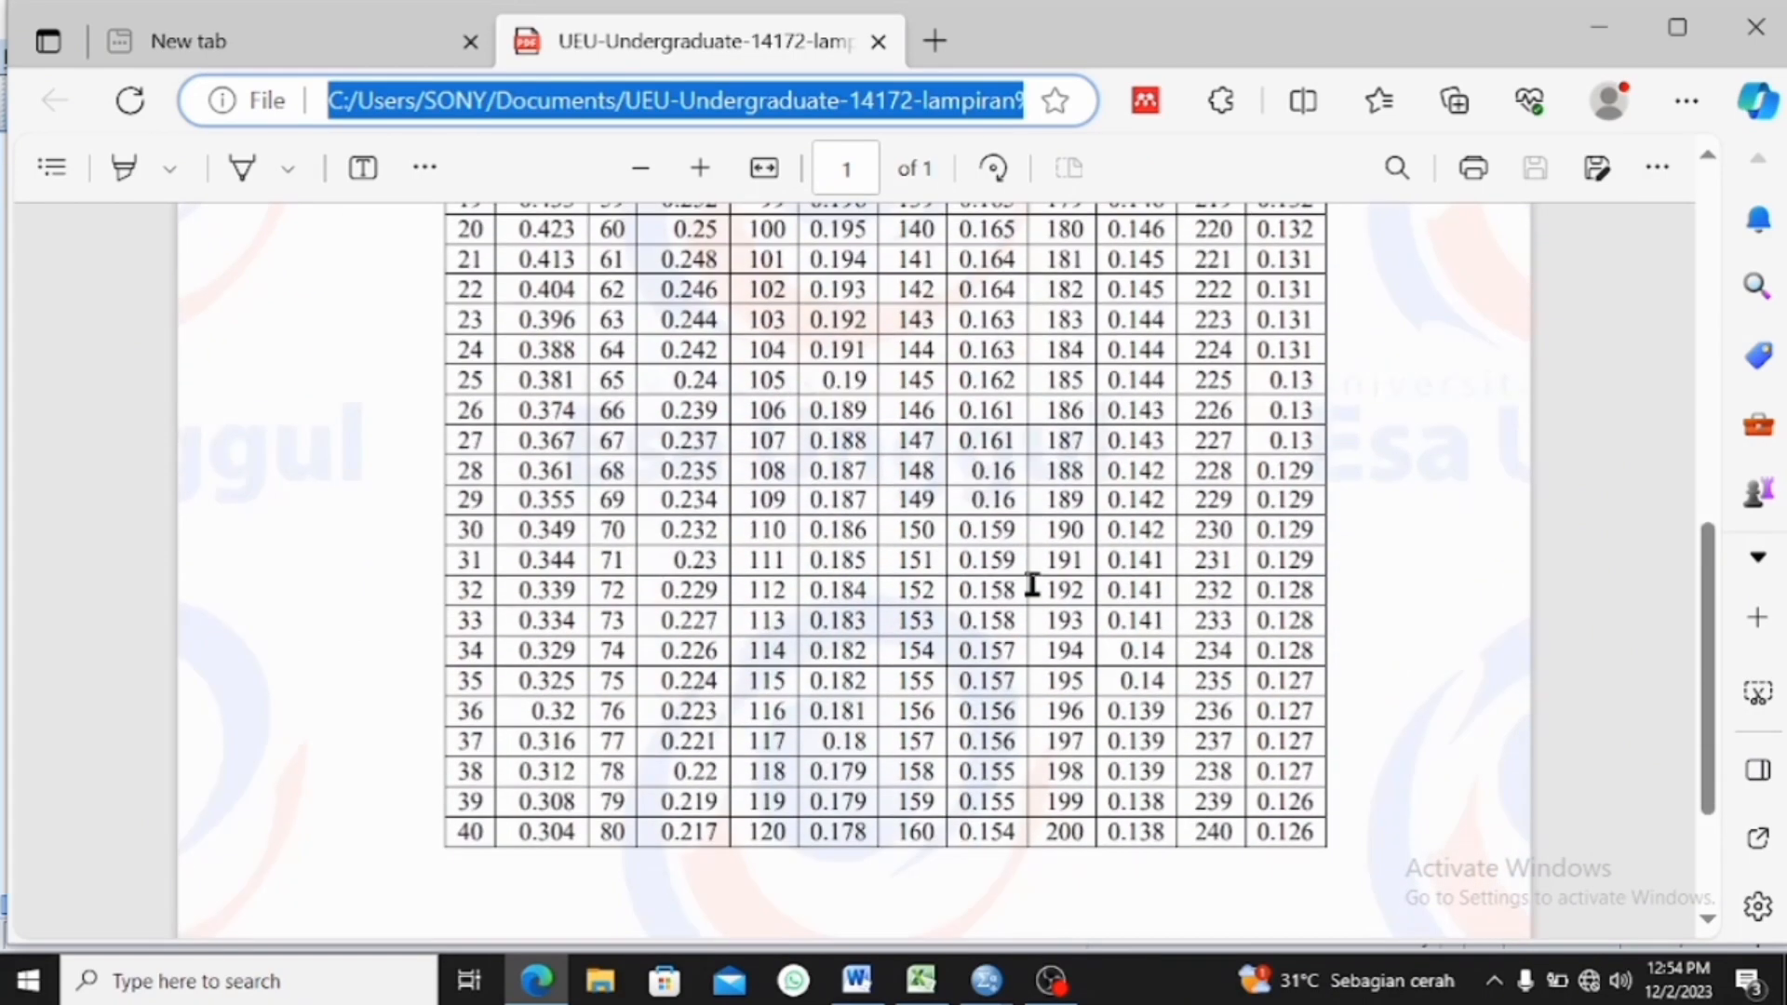
pyautogui.moveTo(752, 834); pyautogui.dragTo(866, 842)
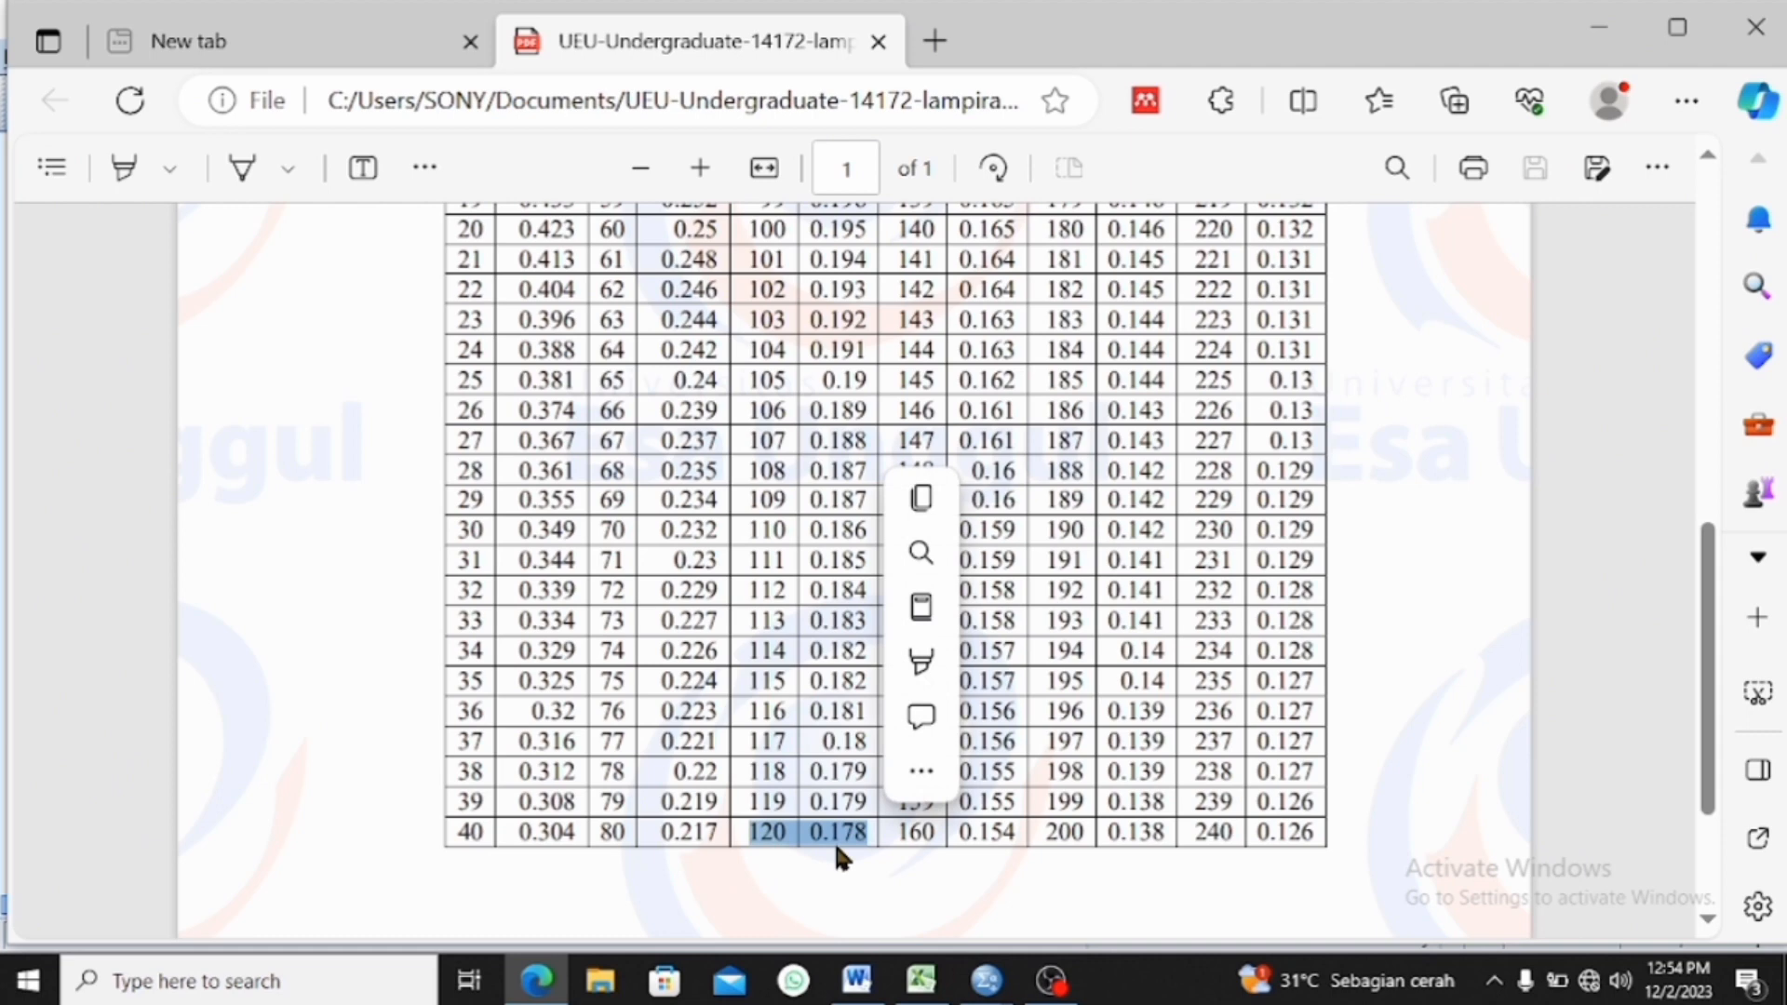
# - Return to the SPSS output and compare the Pearson correlations of Pertanyaan X1 to X5 with Total X against the r table value
pyautogui.moveTo(987, 980)
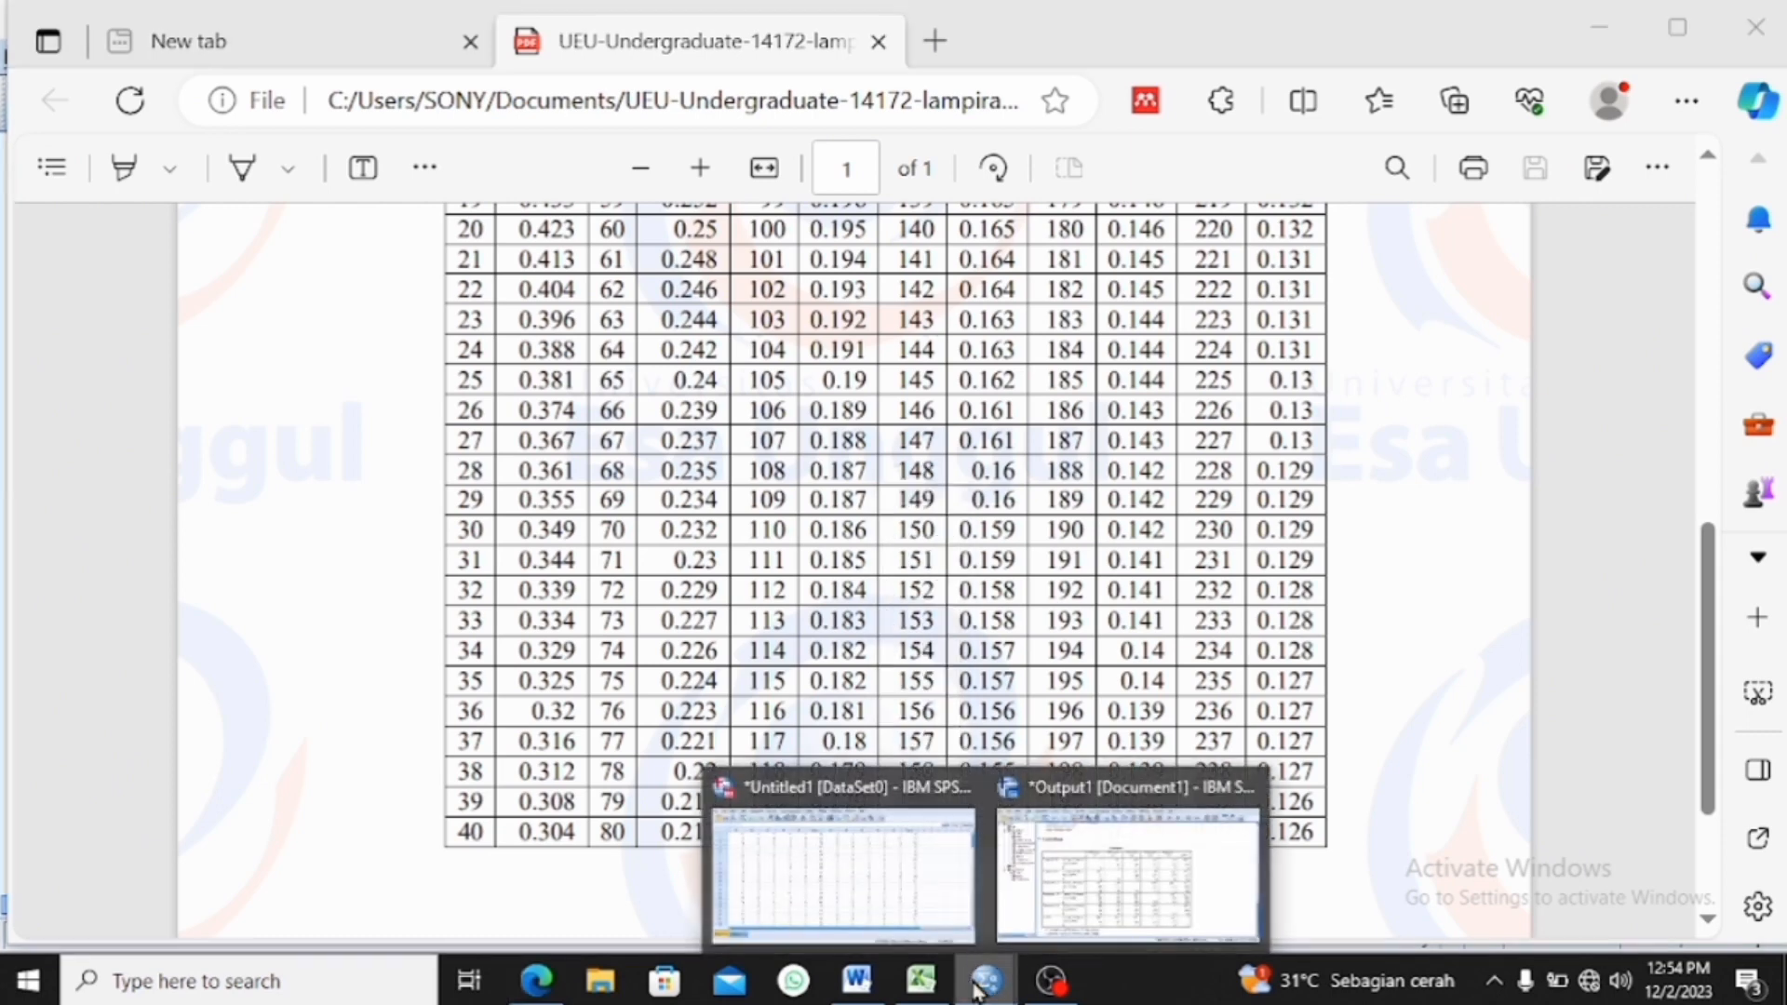
pyautogui.click(1126, 917)
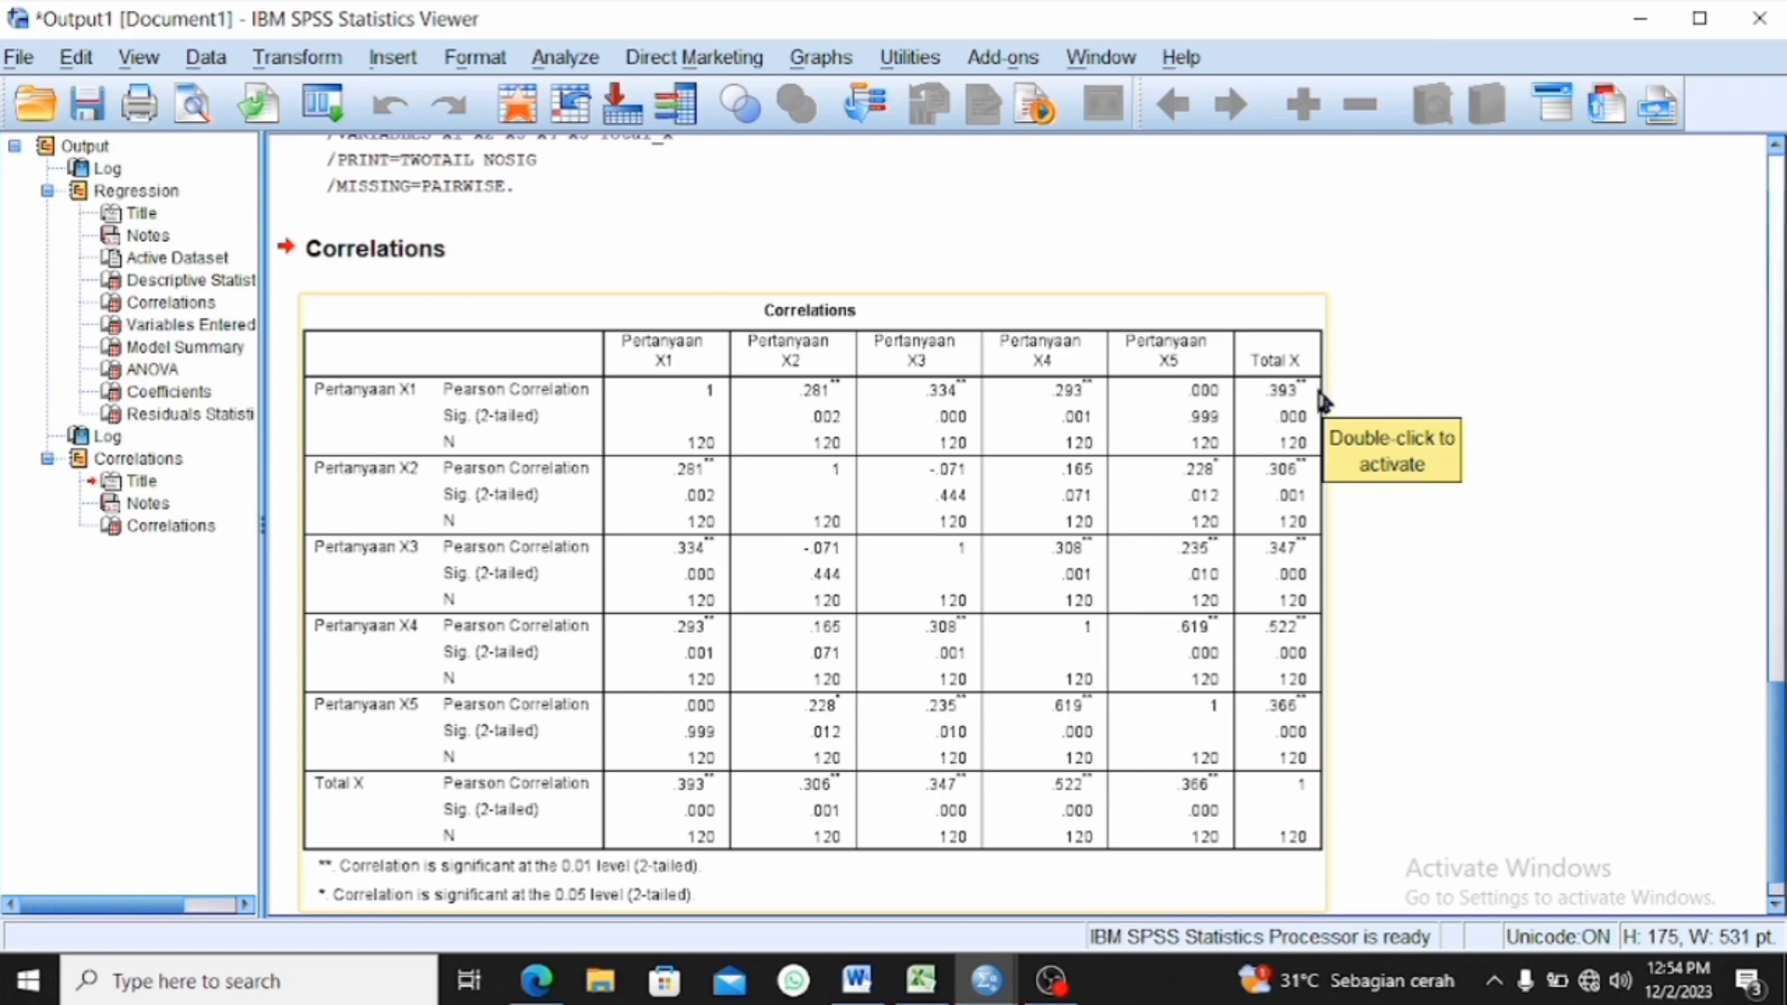
pyautogui.click(1348, 400)
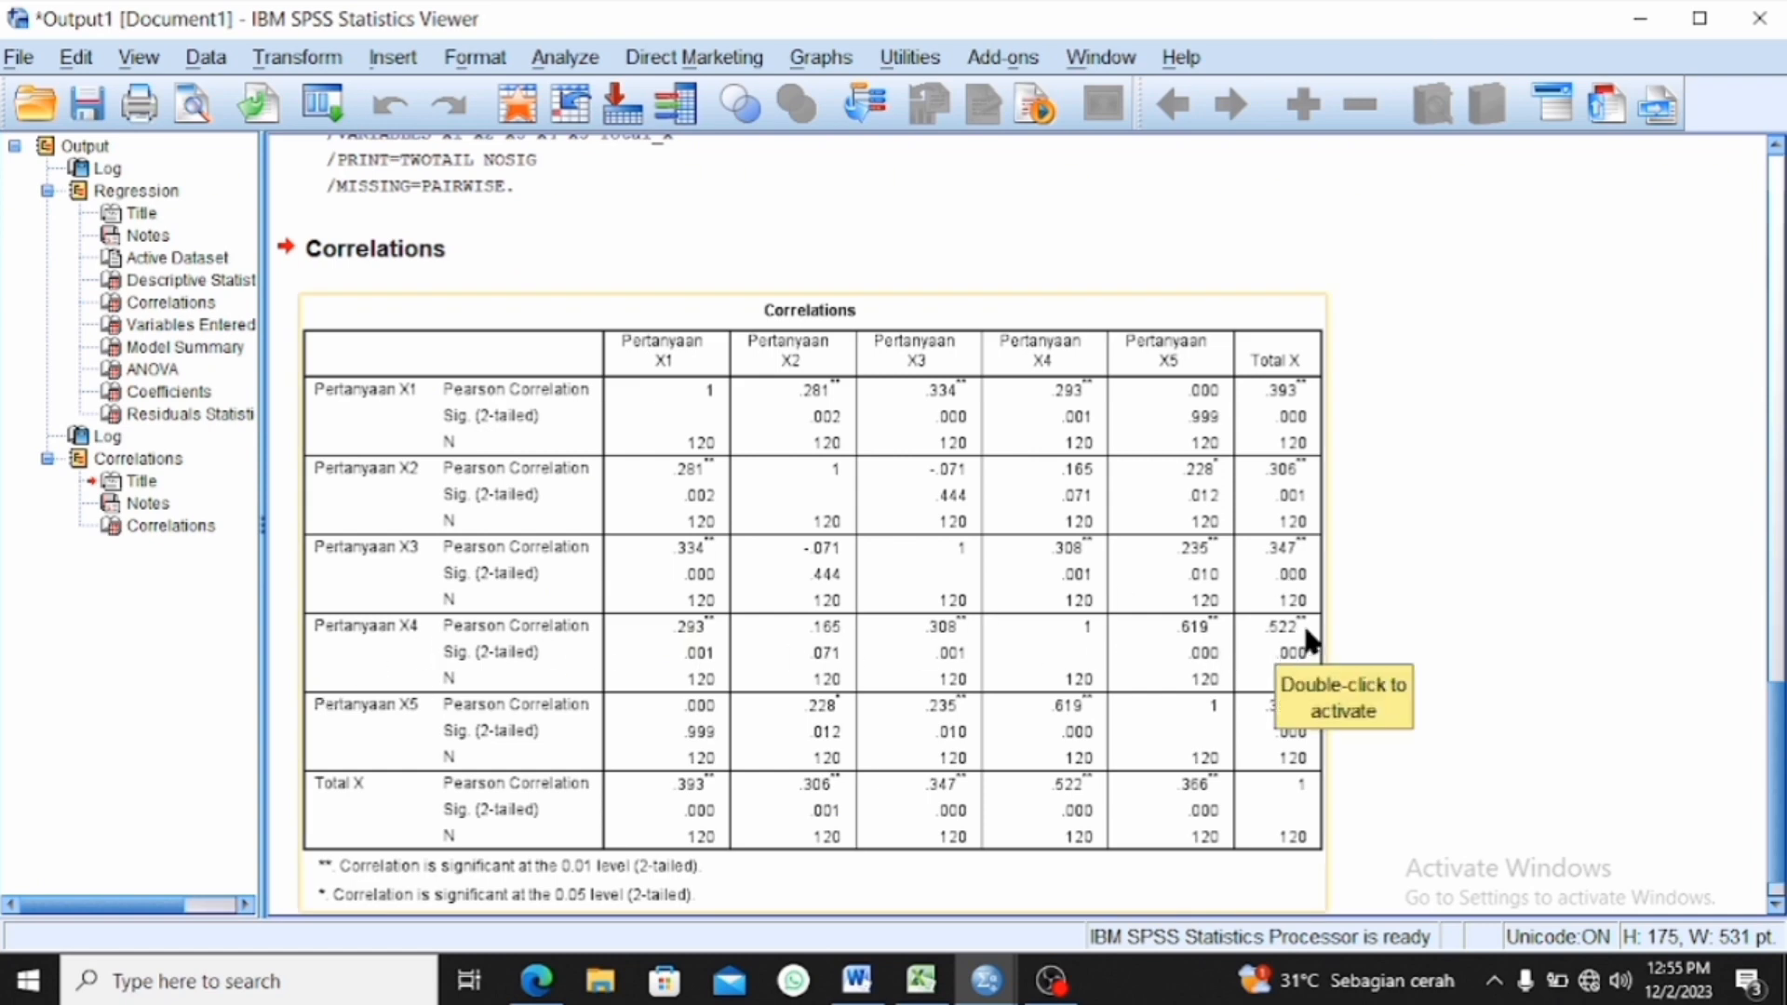
pyautogui.click(1344, 633)
pyautogui.click(1140, 674)
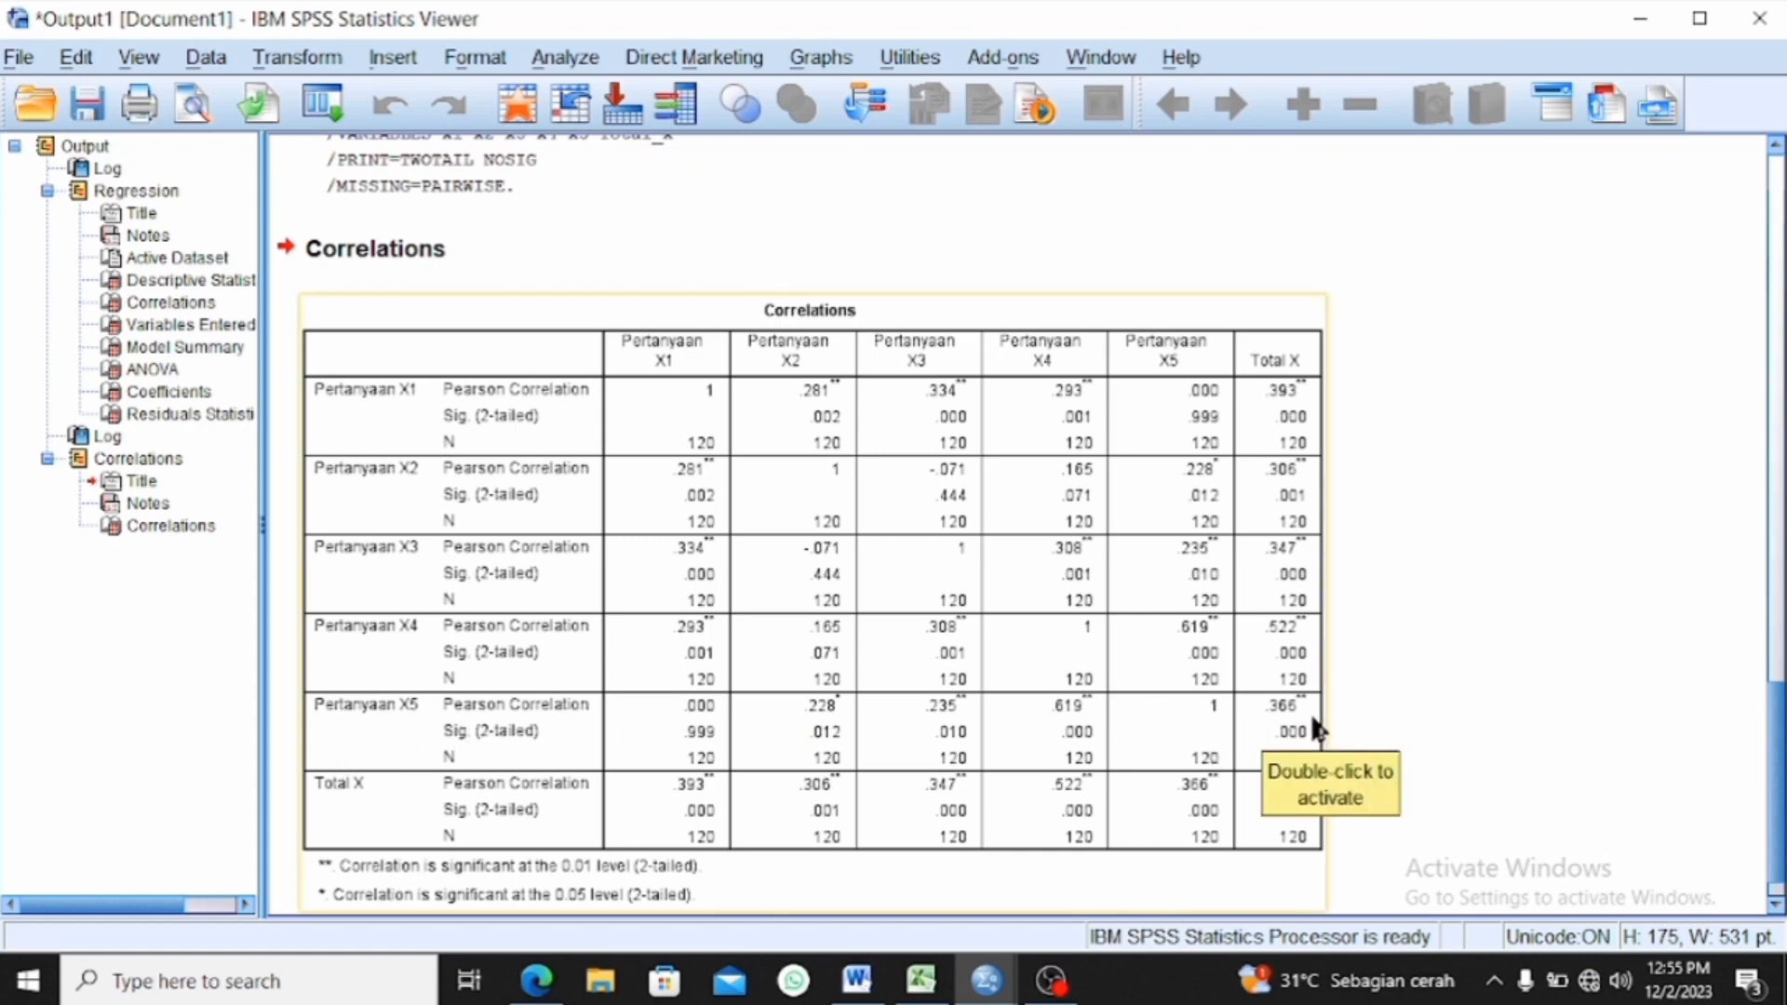
pyautogui.click(1353, 716)
pyautogui.click(1324, 740)
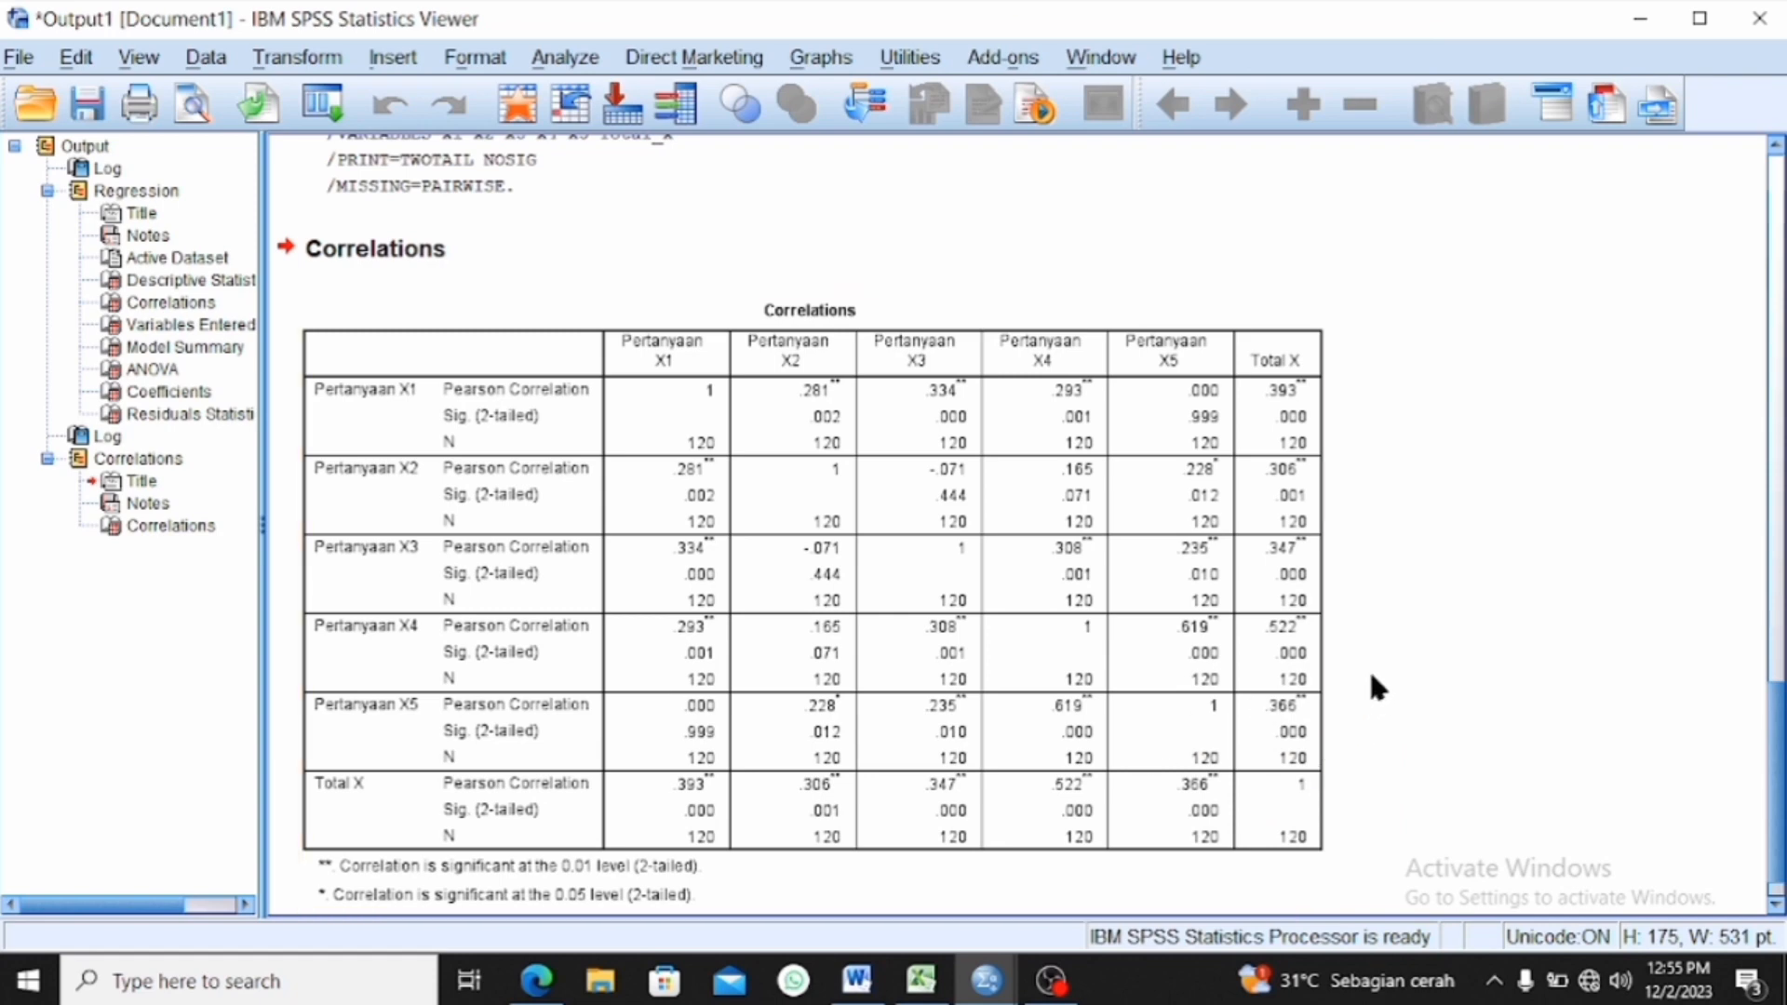
# - Reopen Bivariate Correlations from the data editor and remove Pertanyaan X1 to X5 and Total X from the analysis variables
pyautogui.scroll(-1, 1373, 661)
pyautogui.moveTo(987, 980)
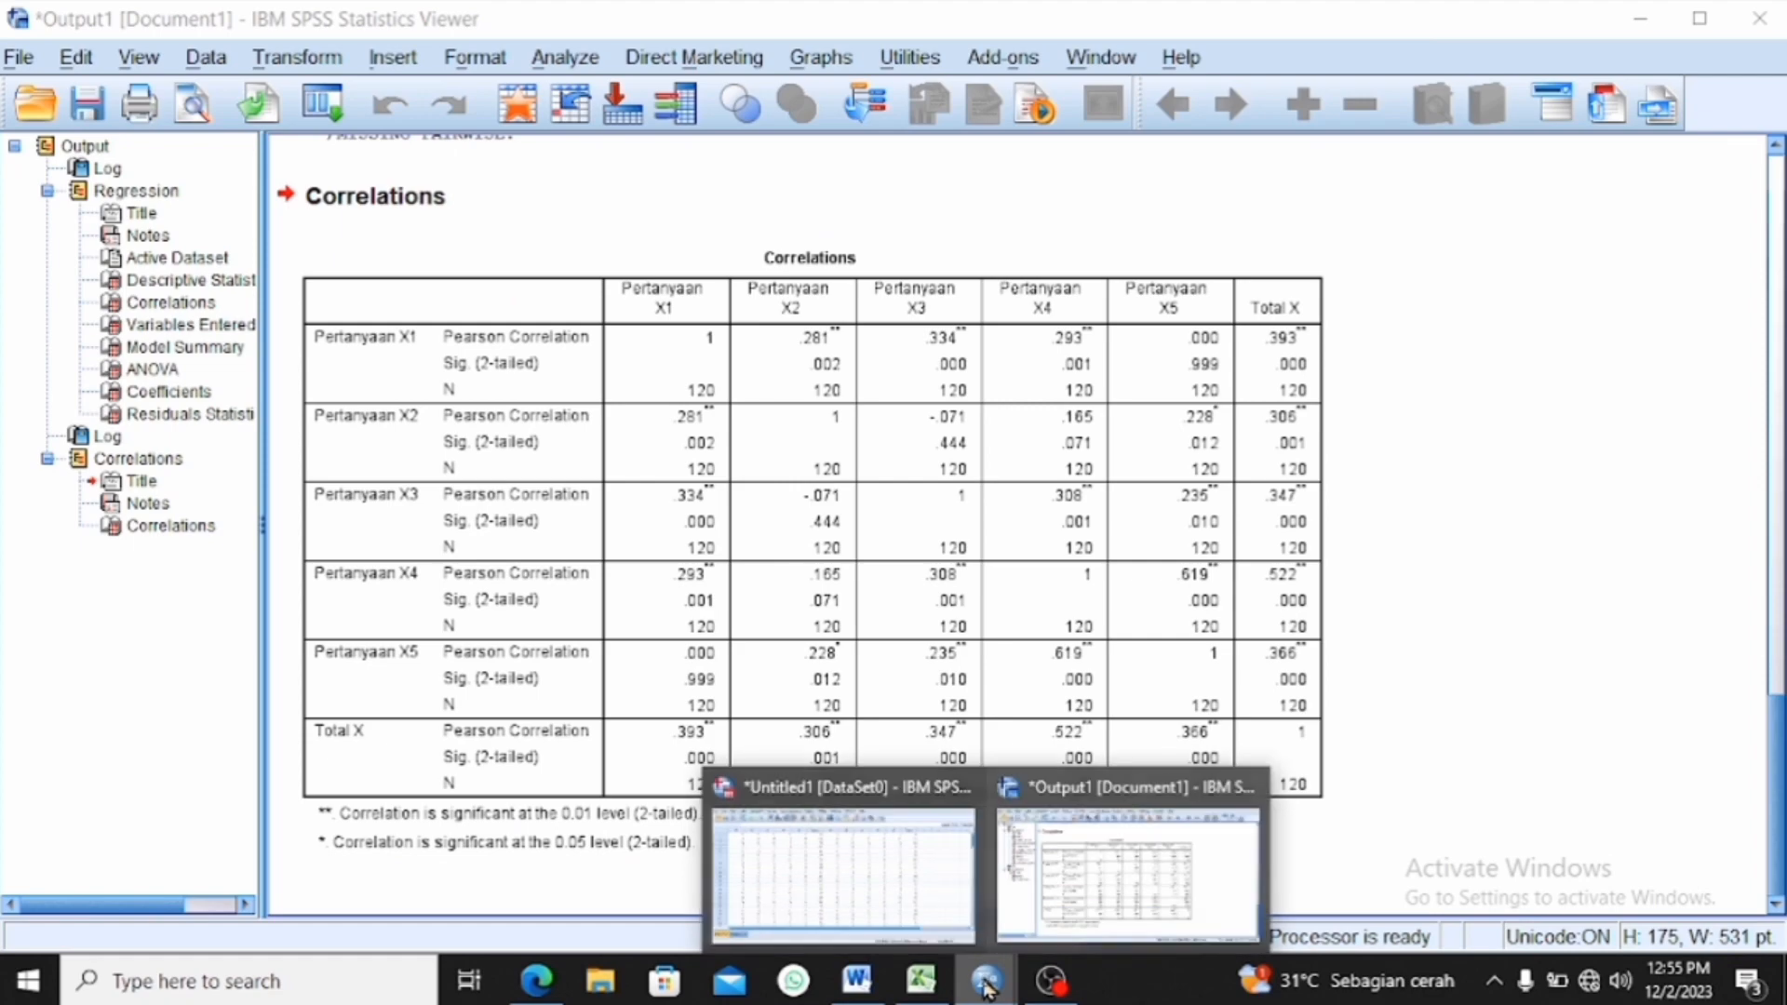
pyautogui.click(872, 887)
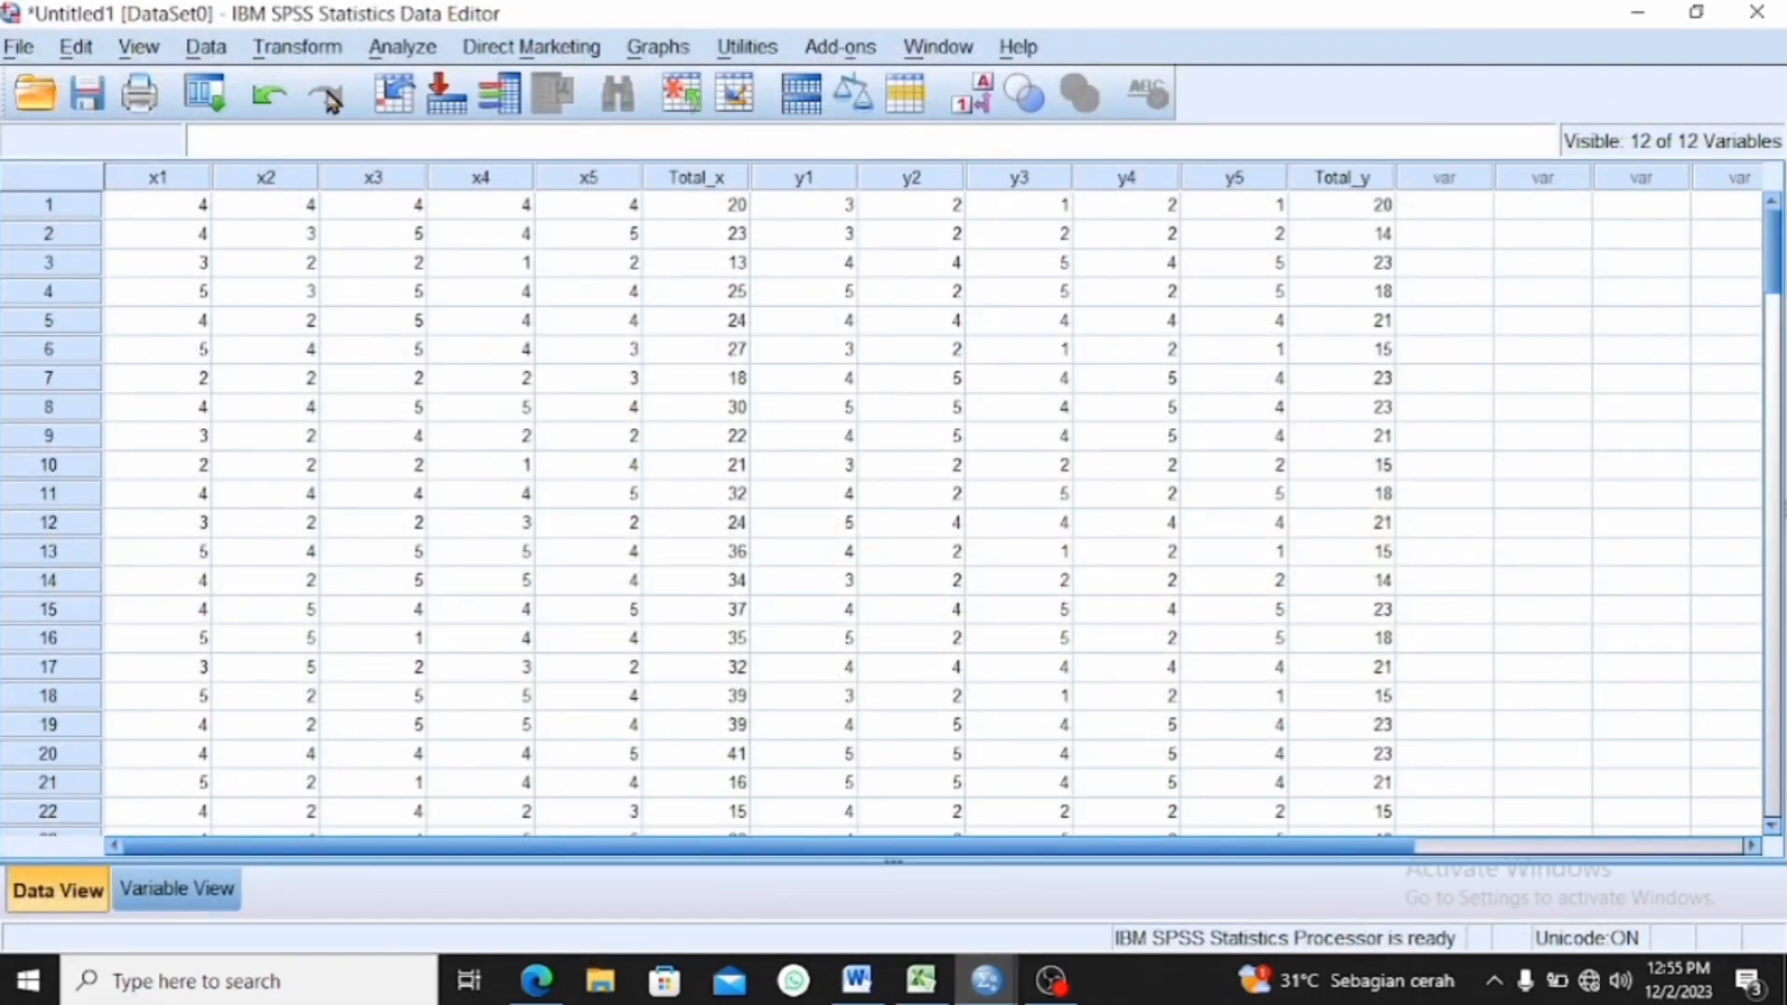
pyautogui.click(384, 48)
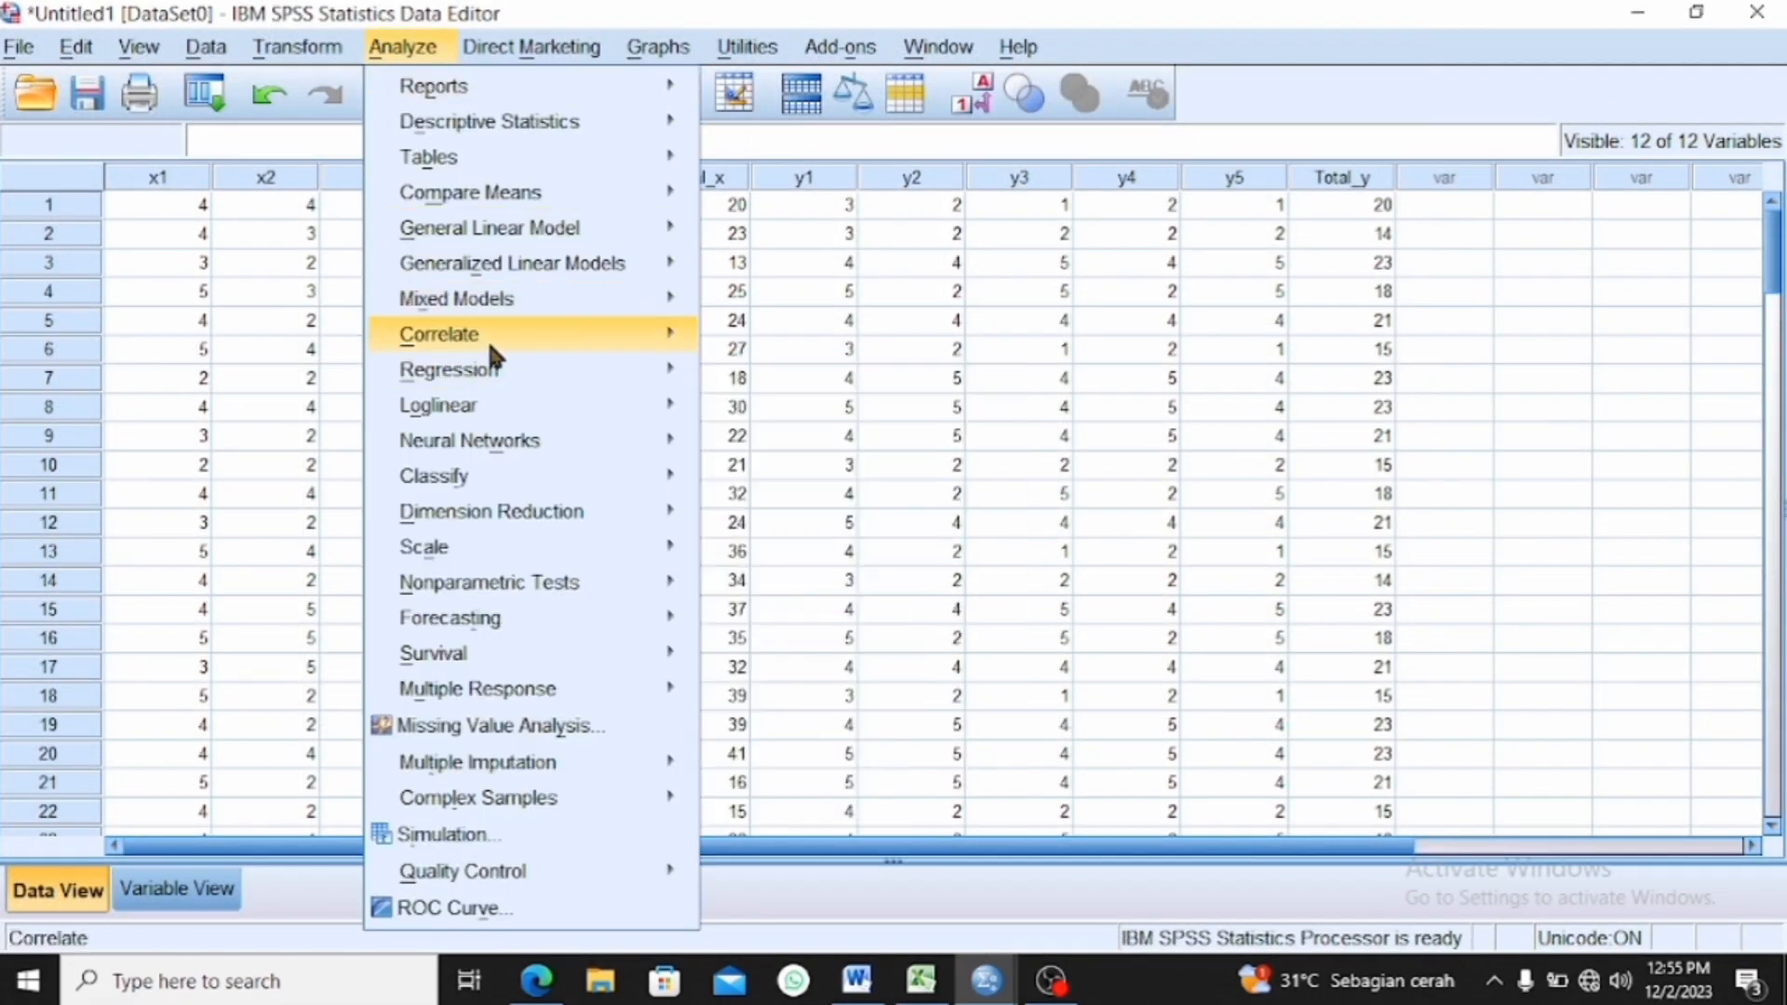
pyautogui.moveTo(538, 340)
pyautogui.click(734, 343)
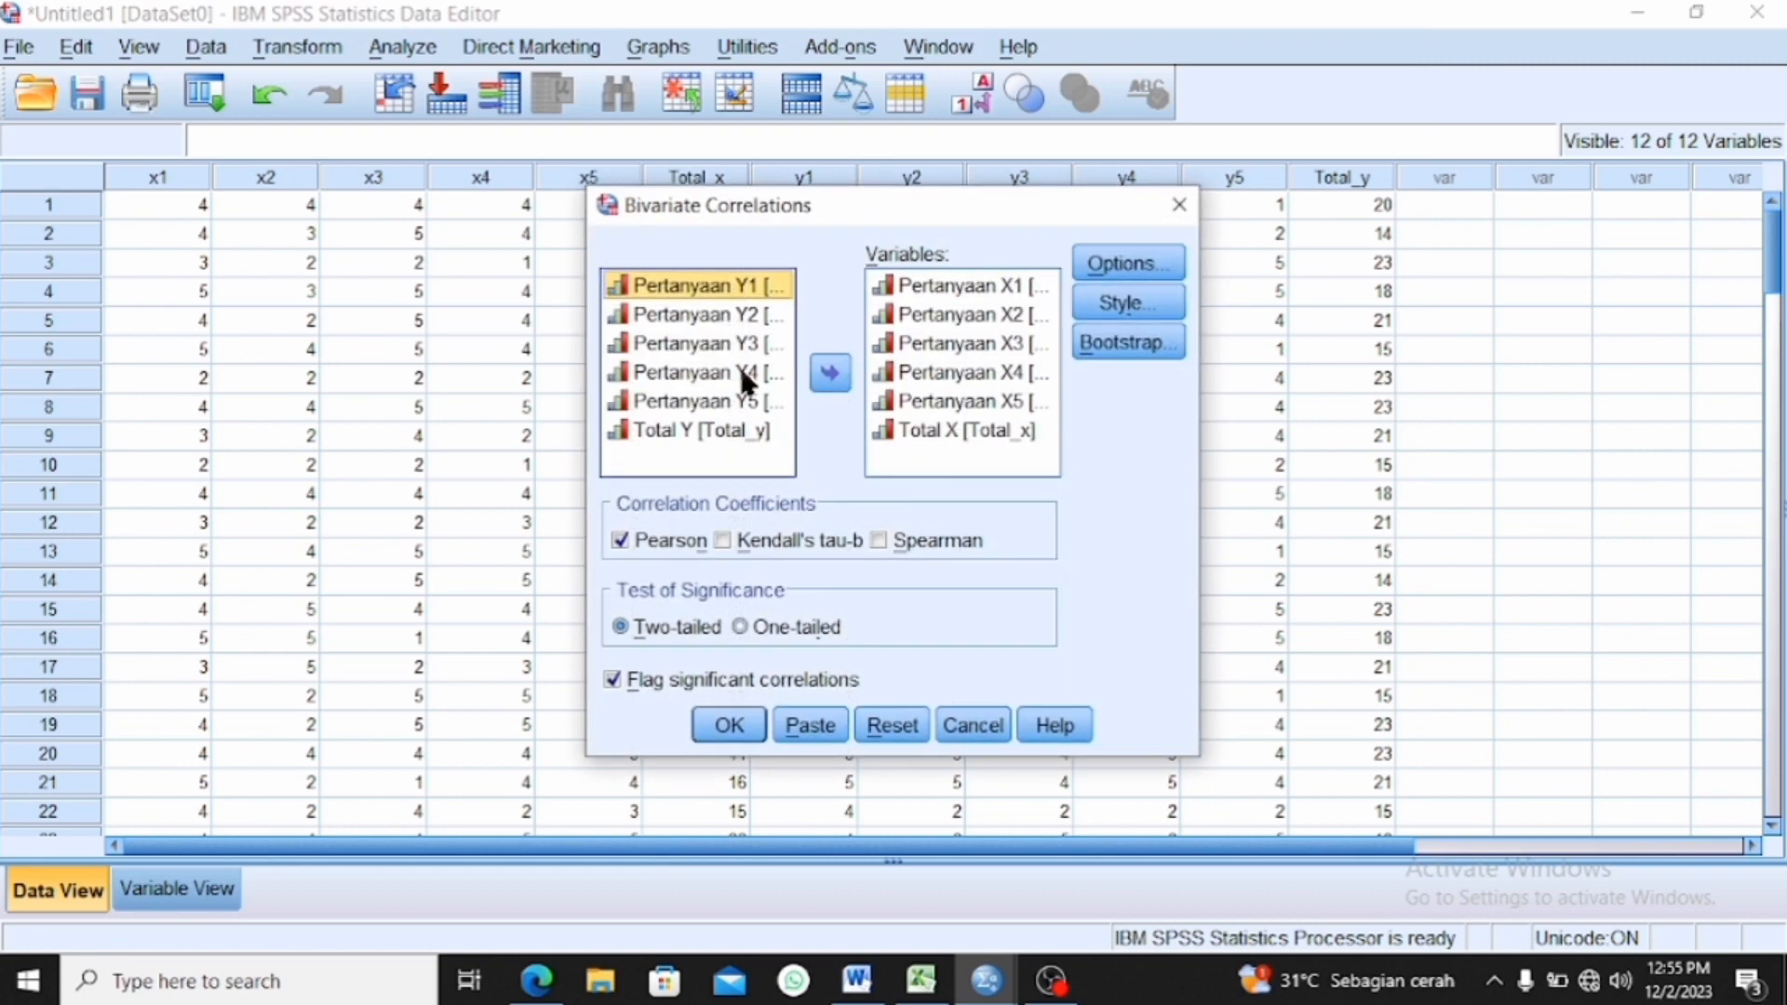
pyautogui.click(866, 292)
pyautogui.hotkey('shift', 'Down')
pyautogui.hotkey('shift', 'Down')
pyautogui.hotkey('shift', 'Down')
pyautogui.hotkey('shift', 'Down')
pyautogui.hotkey('shift', 'Down')
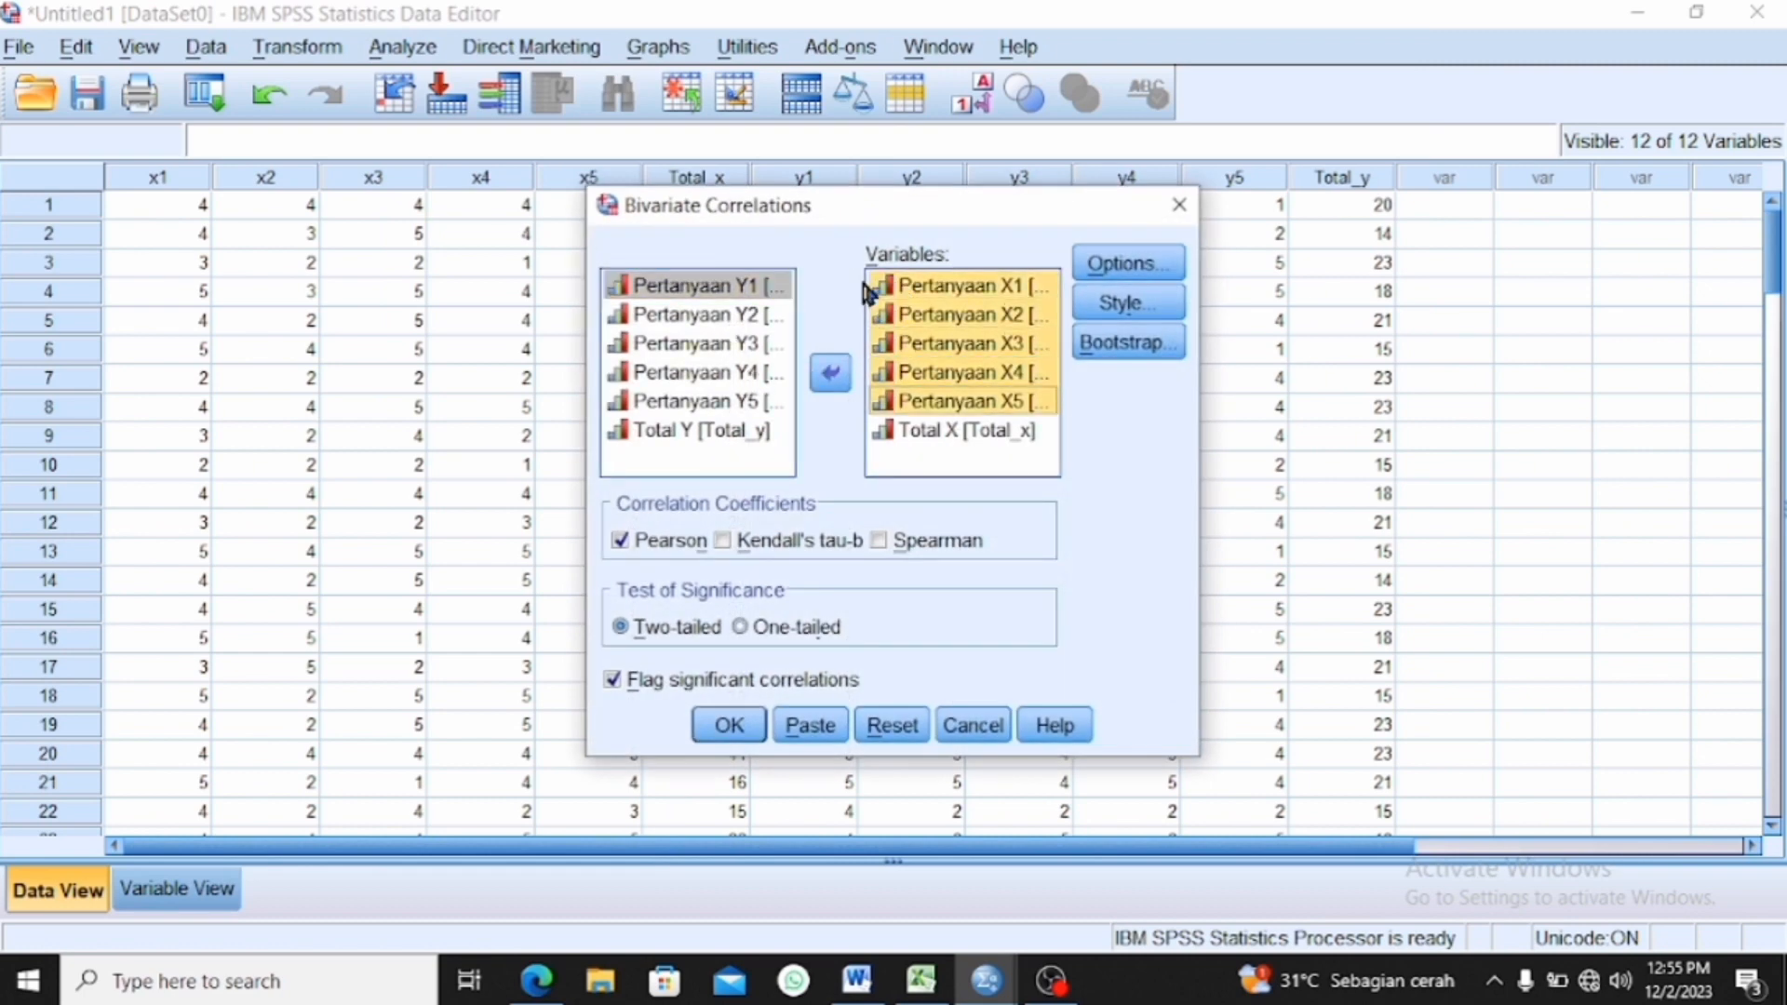
pyautogui.click(829, 375)
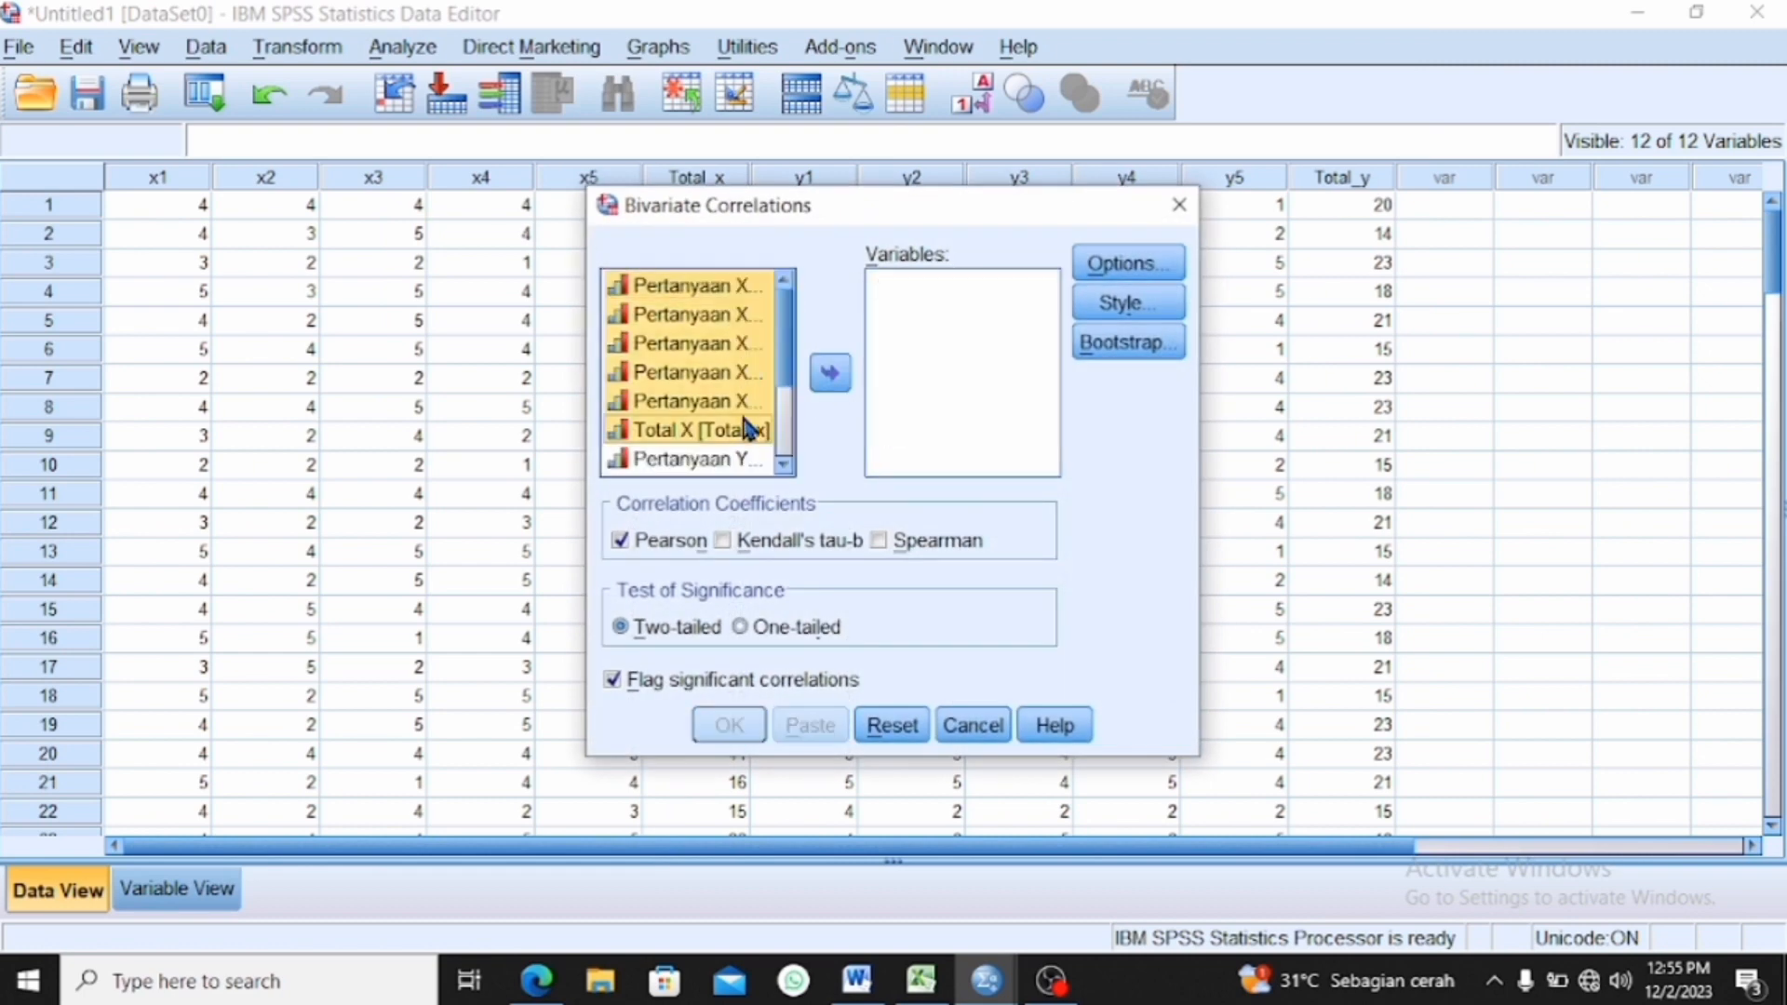
# - Add Pertanyaan Y1 to Y5 and Total Y as the variables and run the two-tailed Pearson correlation
pyautogui.scroll(-2, 750, 428)
pyautogui.click(700, 319)
pyautogui.hotkey('shift', 'Down')
pyautogui.hotkey('shift', 'Down')
pyautogui.hotkey('shift', 'Down')
pyautogui.hotkey('shift', 'Down')
pyautogui.hotkey('shift', 'Down')
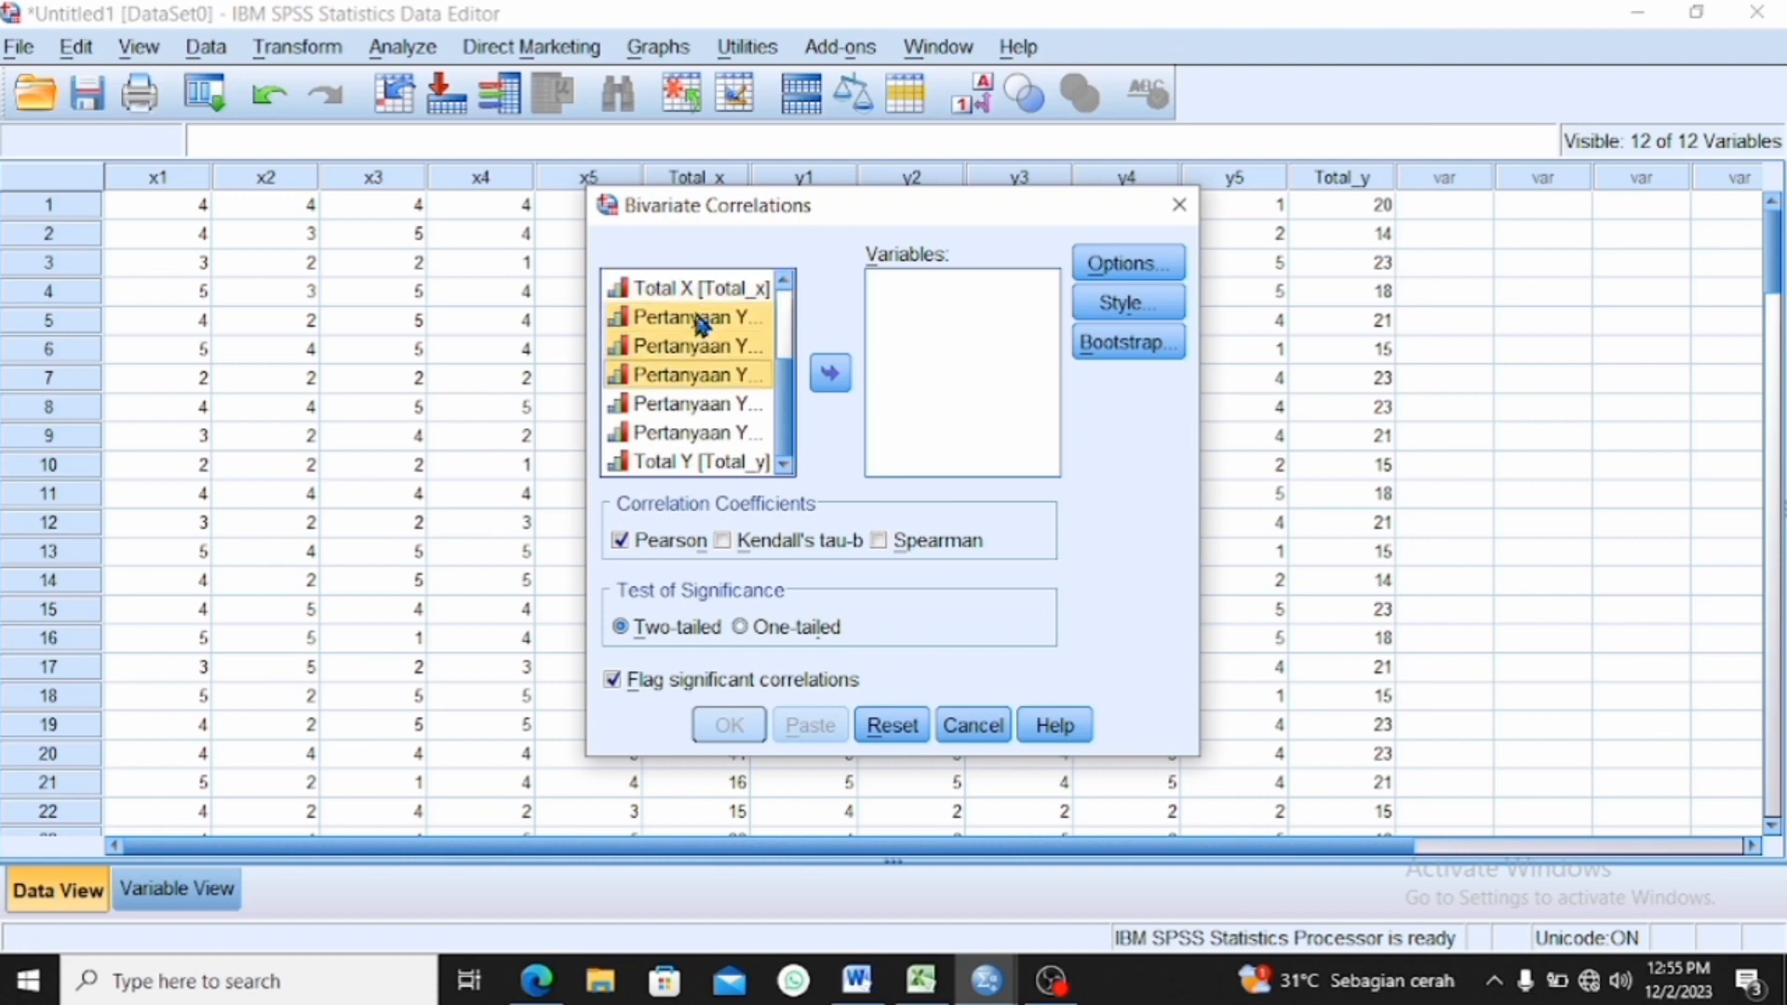
pyautogui.click(809, 379)
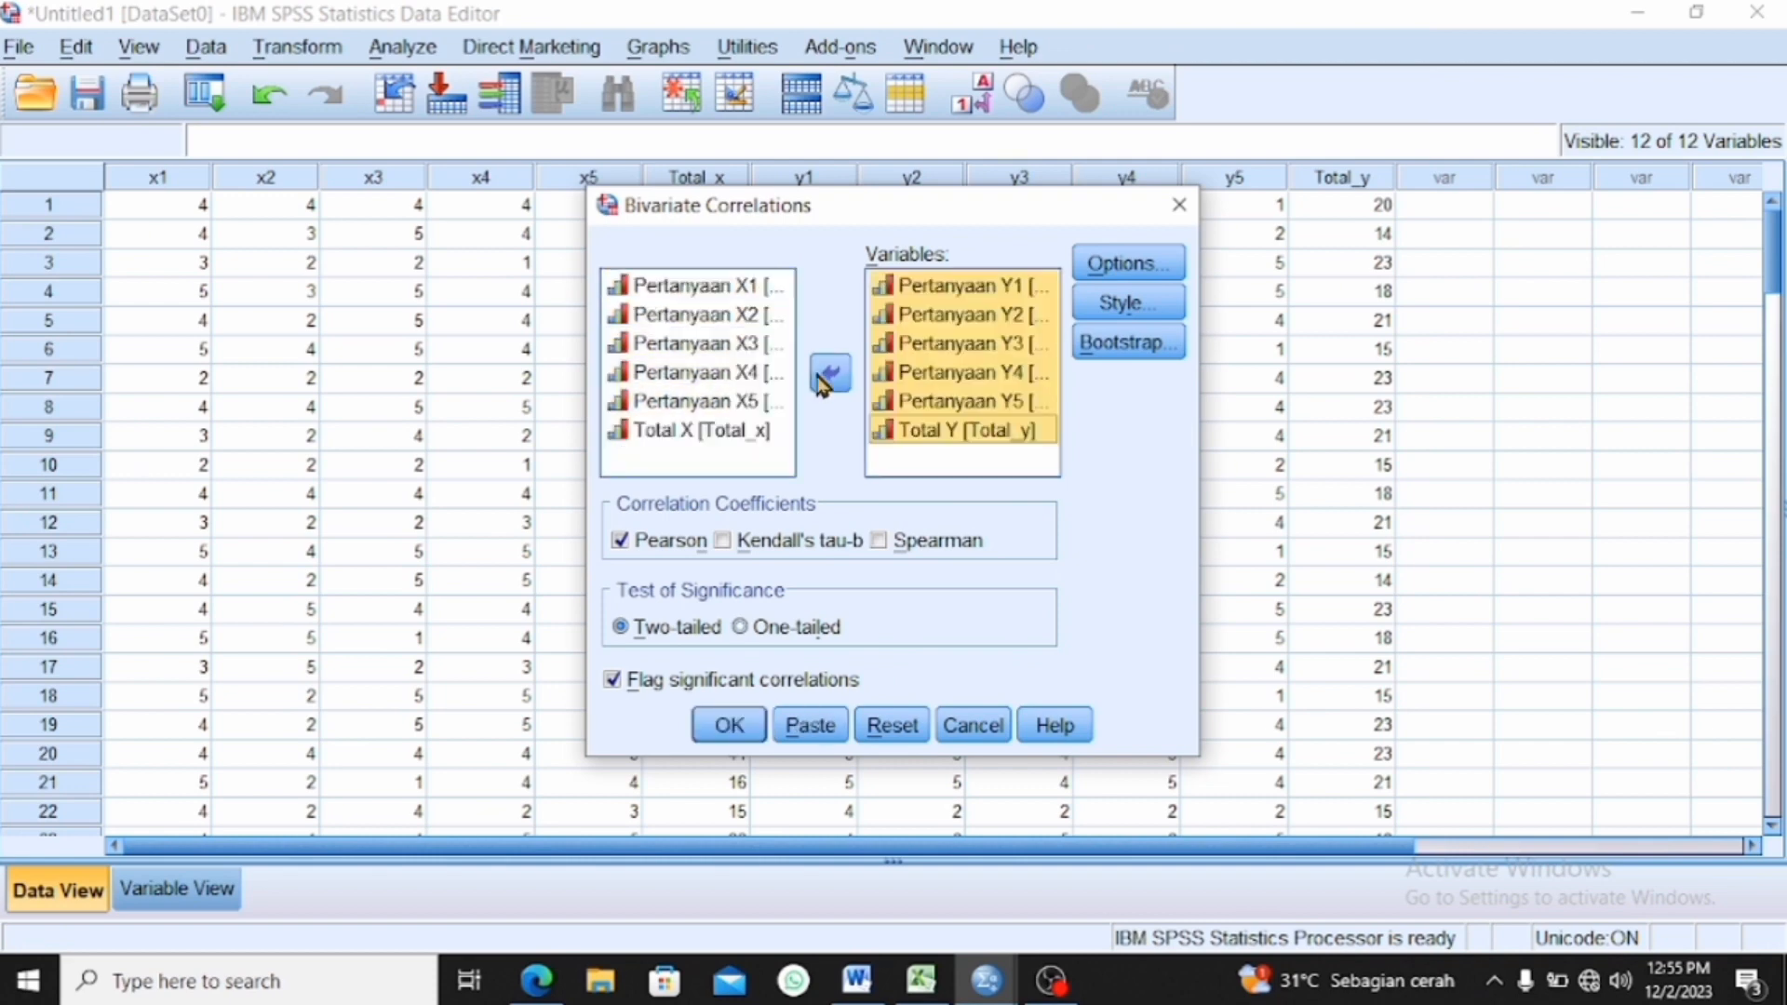
pyautogui.click(715, 736)
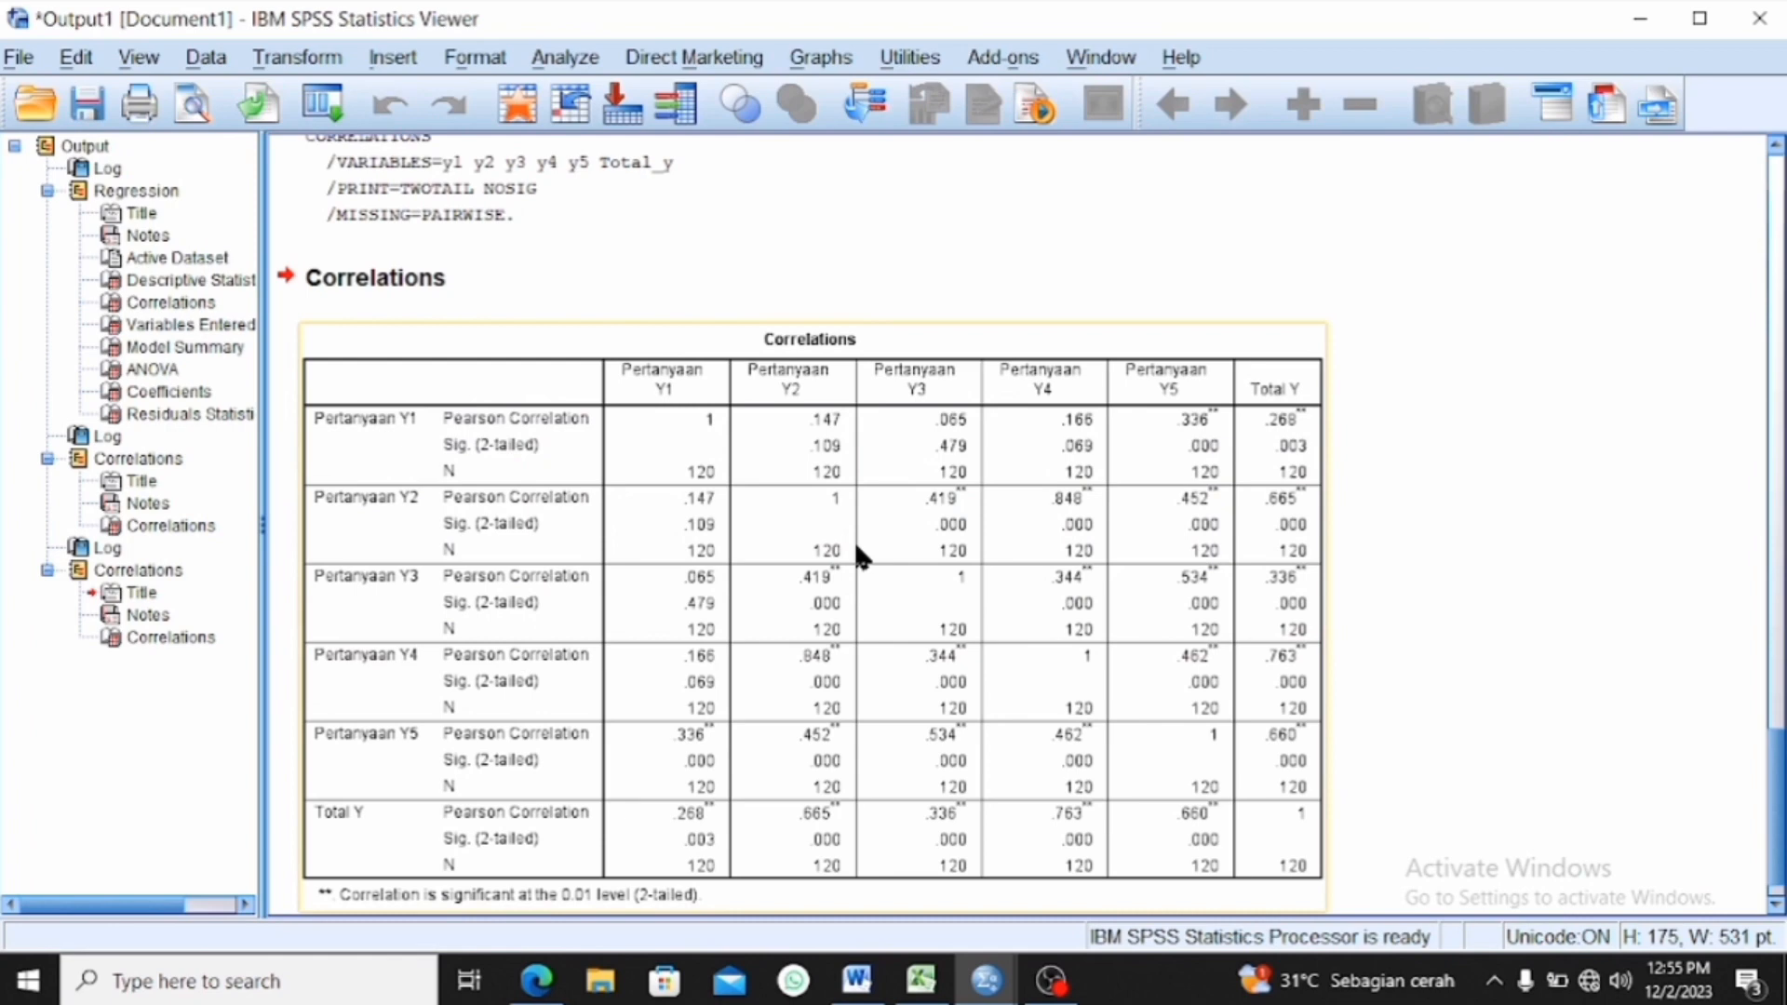
# - Examine the Pearson correlations and significance values of Pertanyaan Y1 to Y5 against Total Y
pyautogui.scroll(-1, 1400, 551)
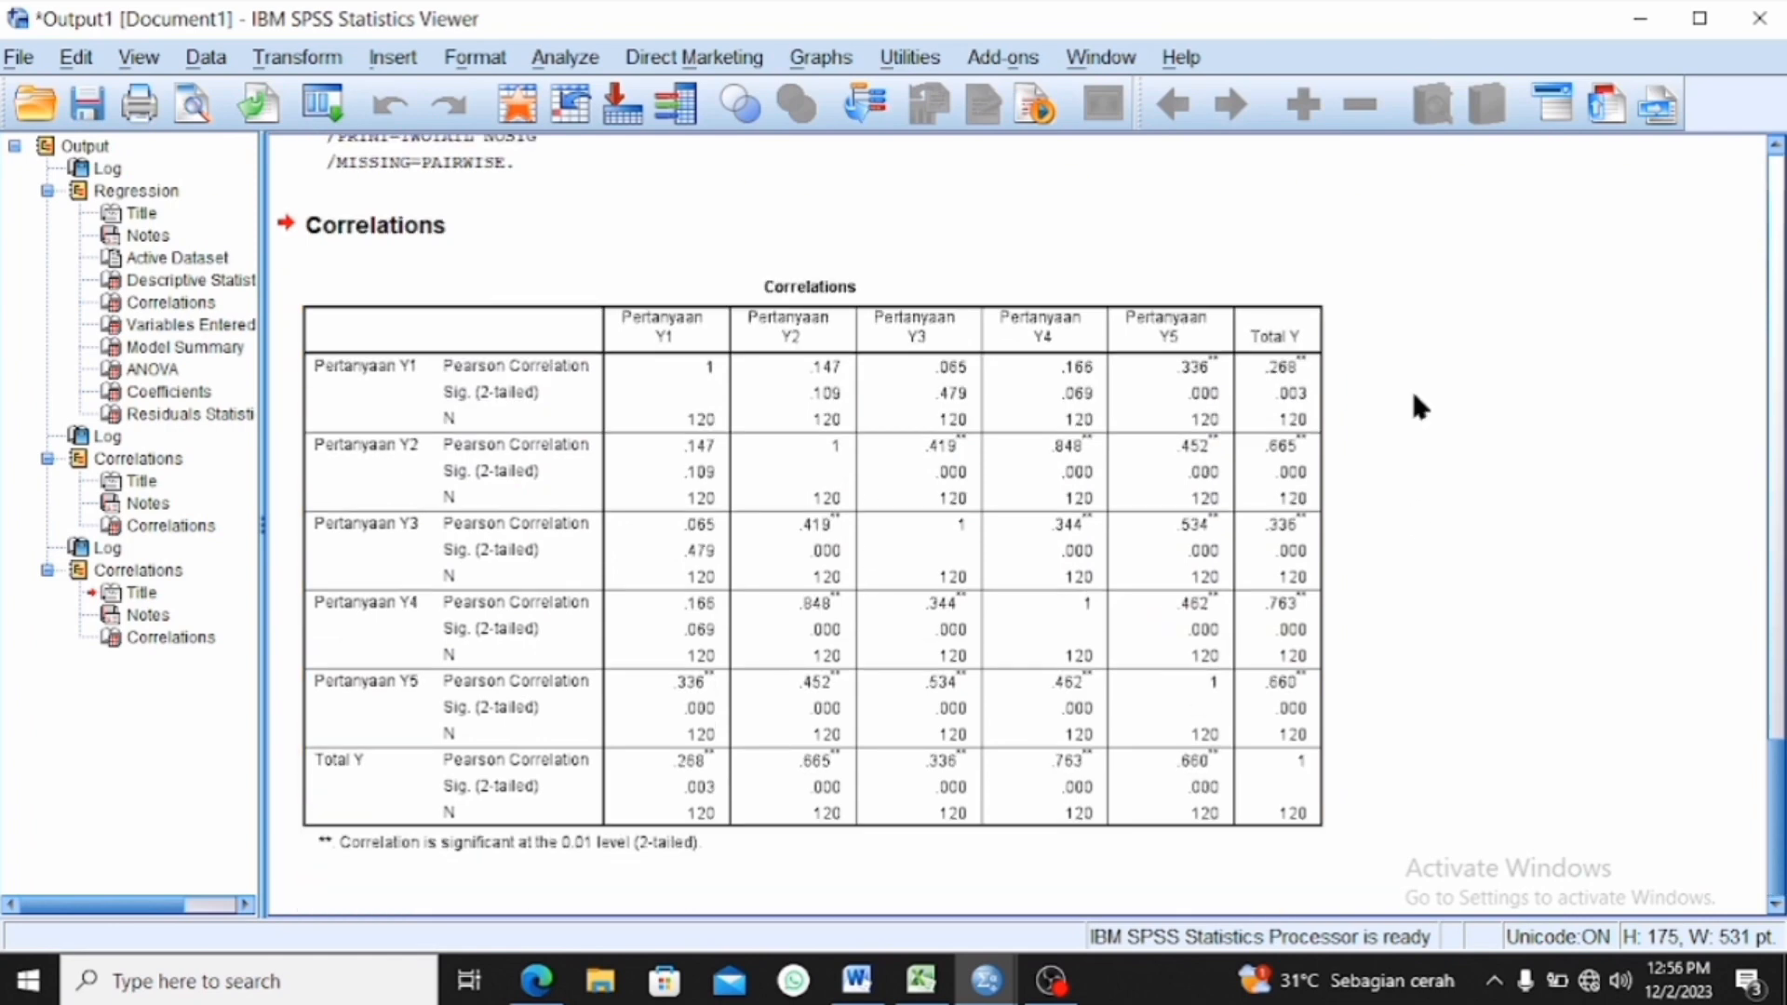
pyautogui.click(444, 397)
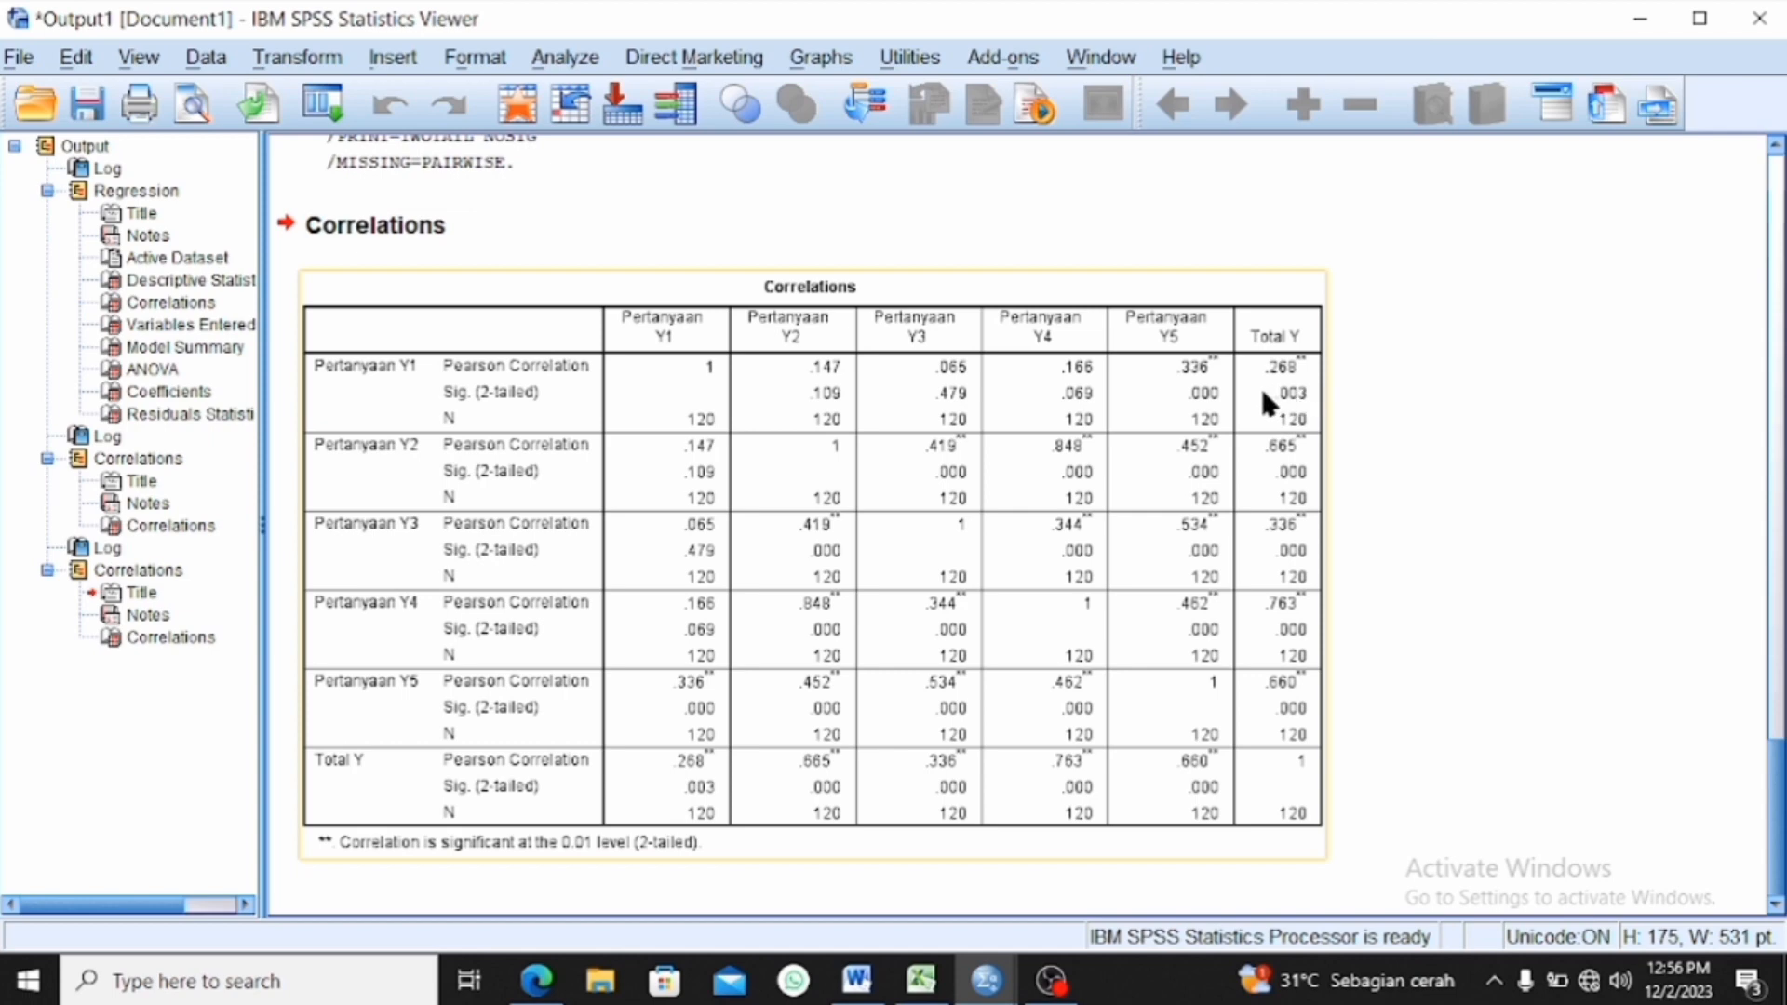
pyautogui.click(1350, 411)
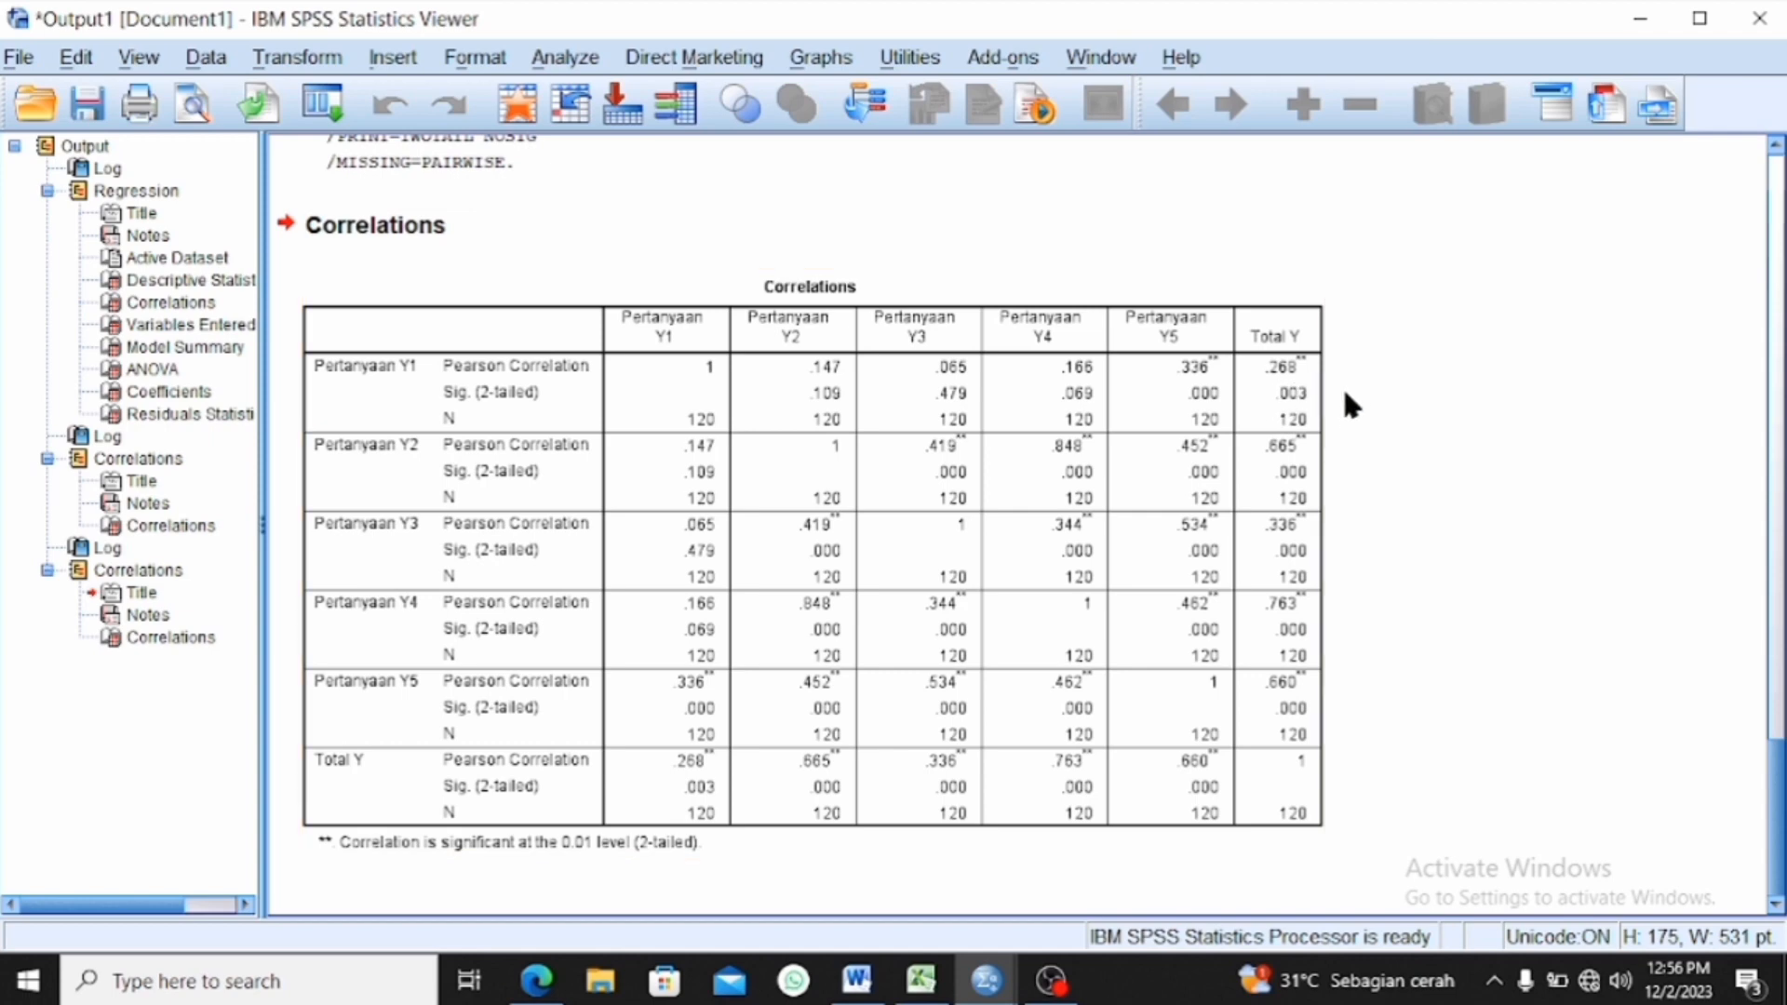
pyautogui.click(614, 466)
# - Set up a reliability analysis from the data editor with Pertanyaan X1 to X5 as items, keeping the Alpha model
pyautogui.moveTo(987, 981)
pyautogui.click(828, 857)
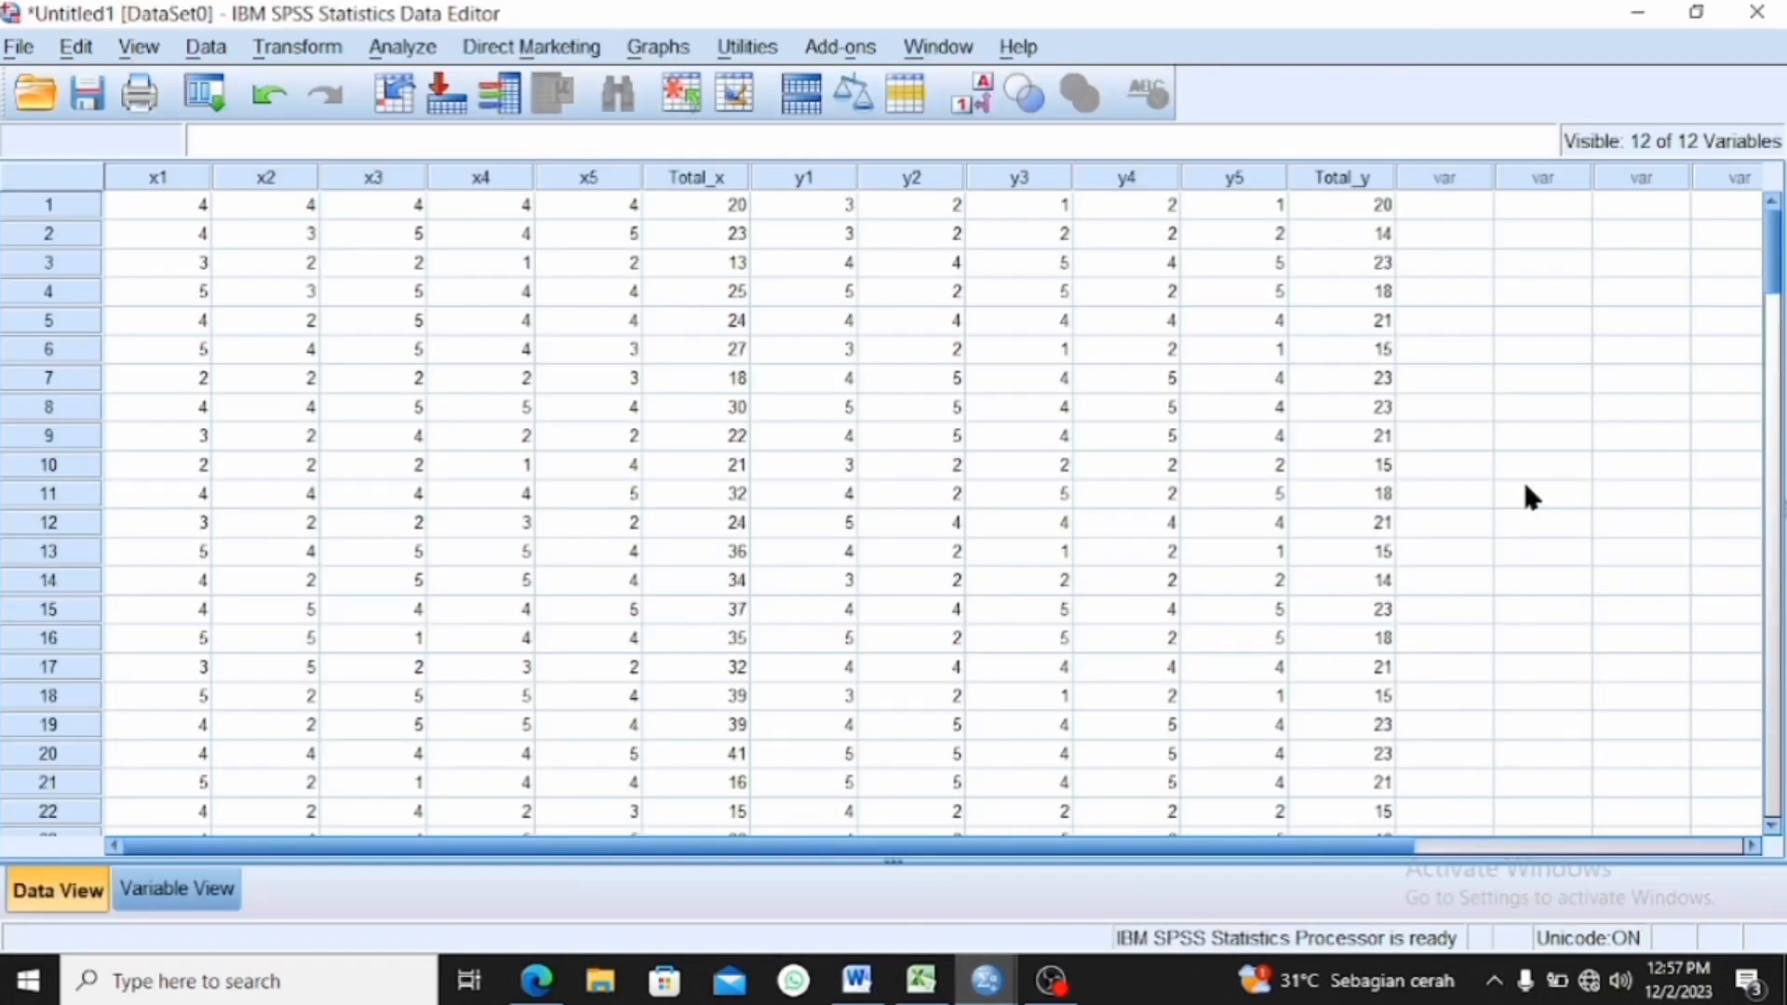
pyautogui.click(1476, 430)
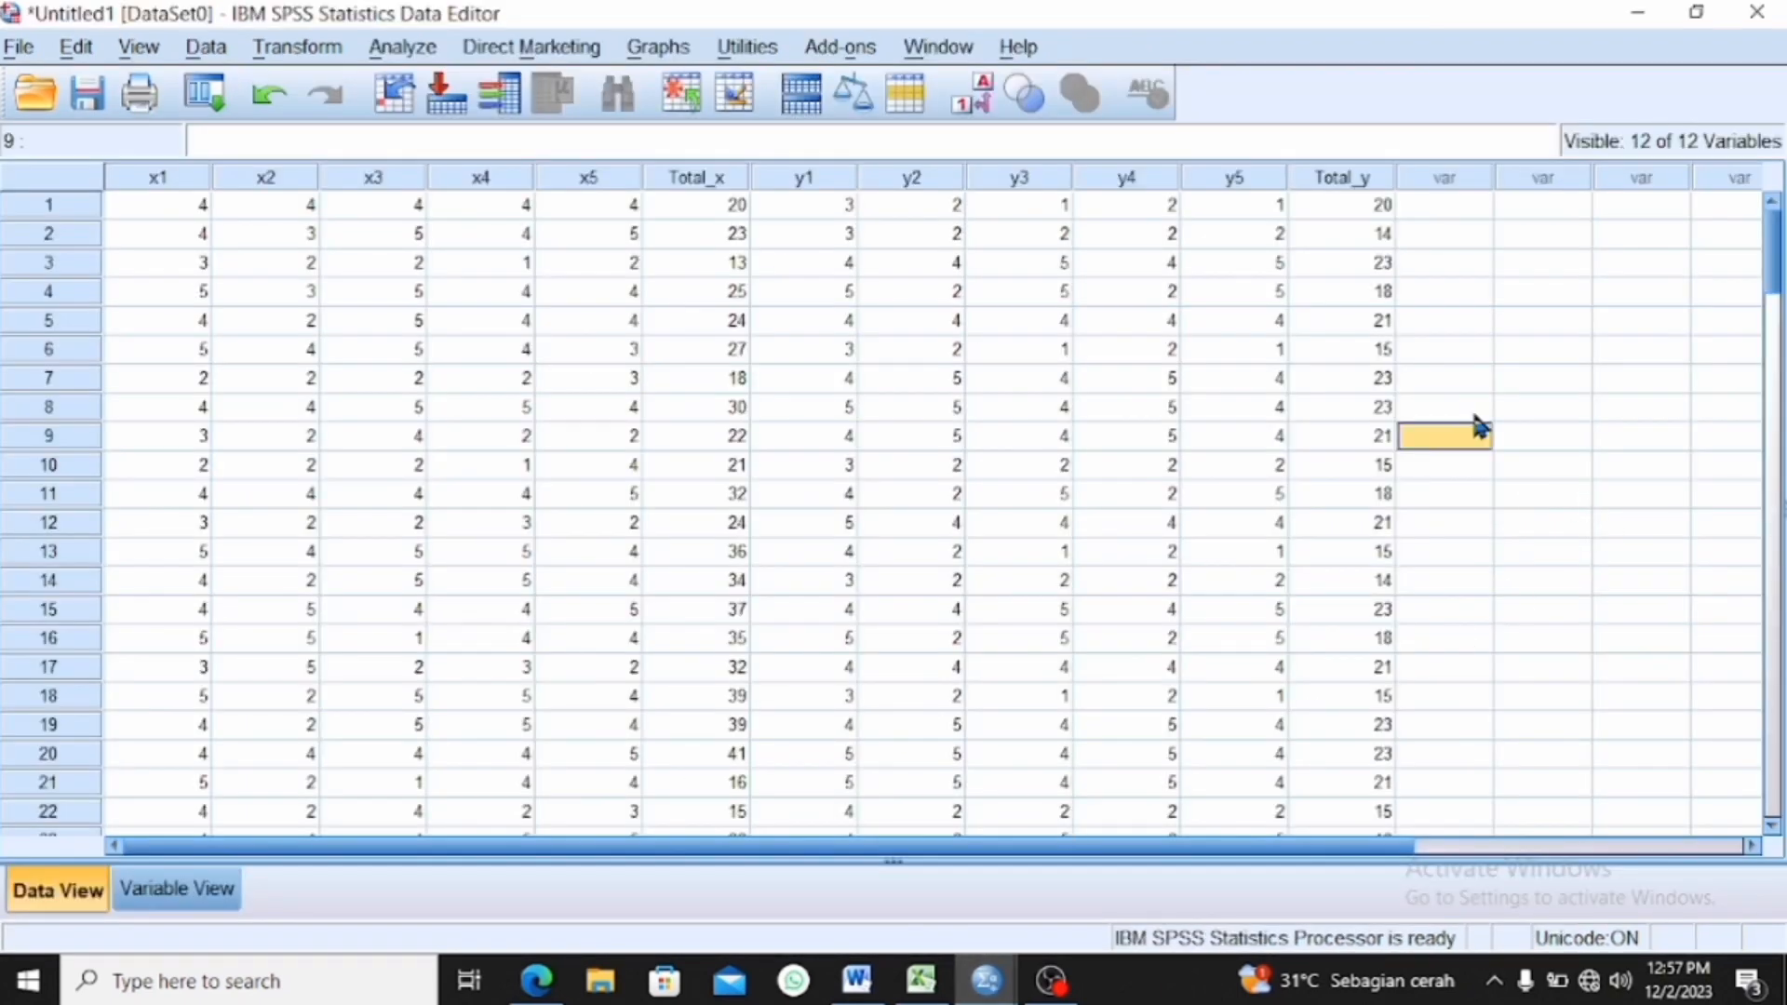
pyautogui.click(410, 48)
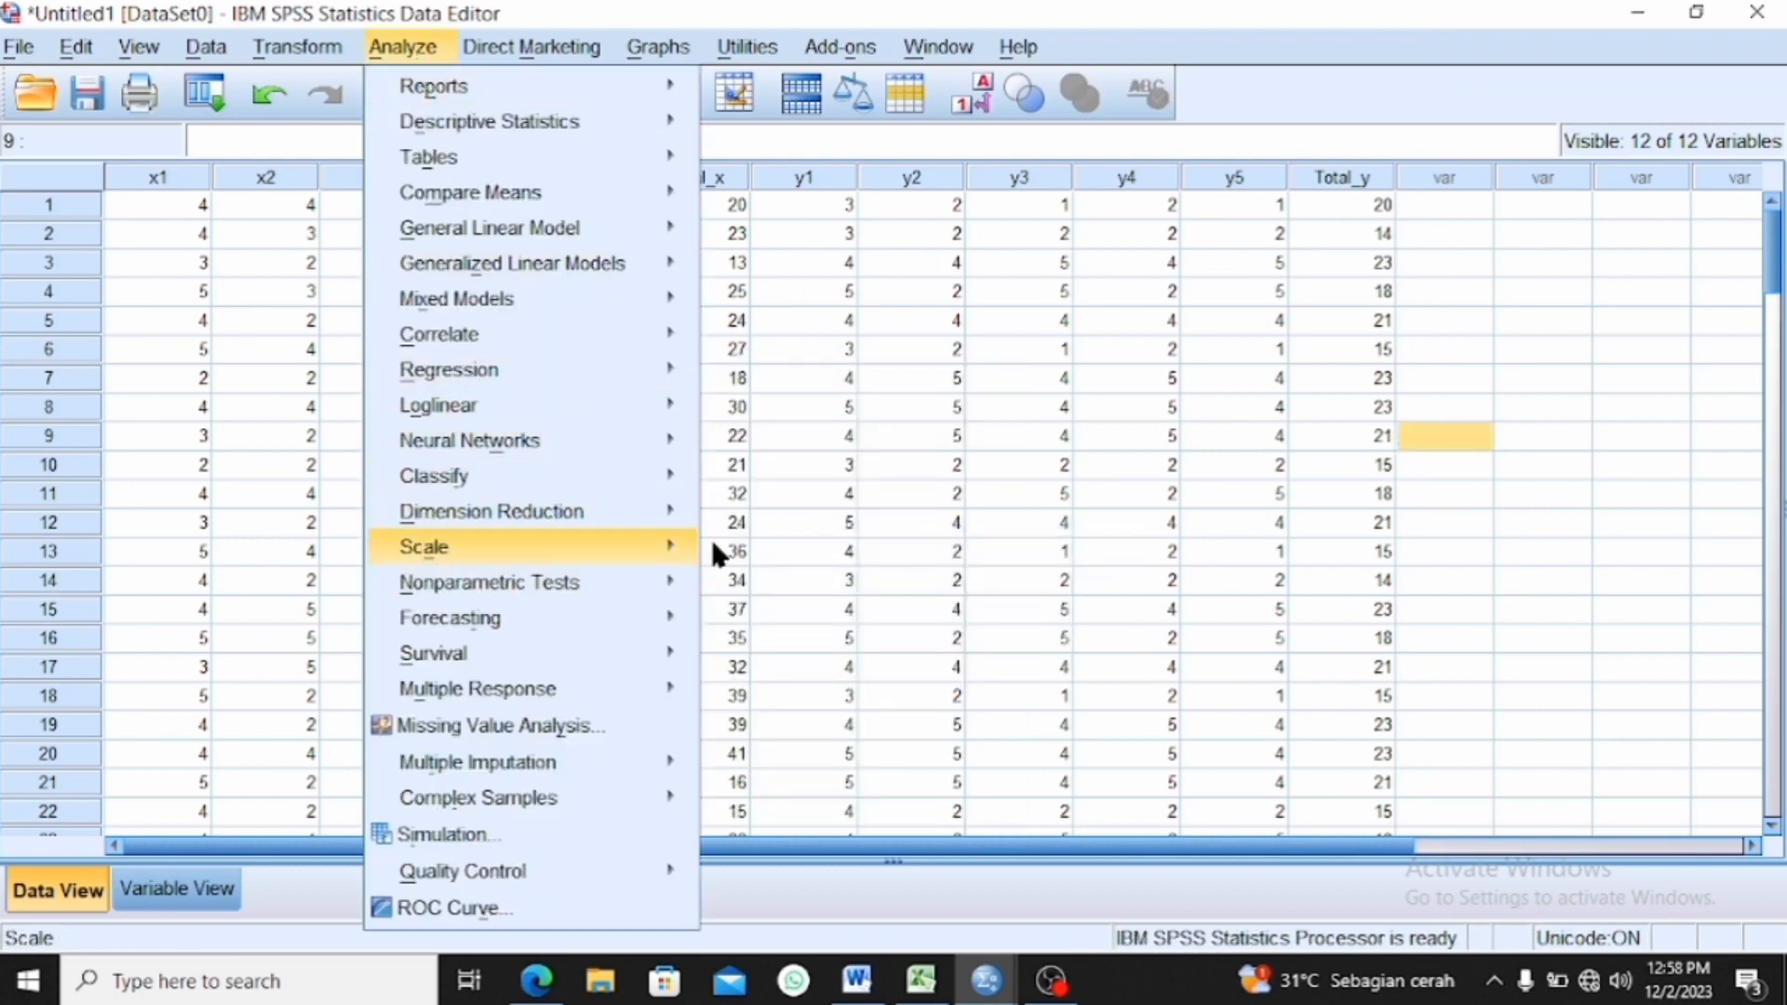
pyautogui.click(747, 557)
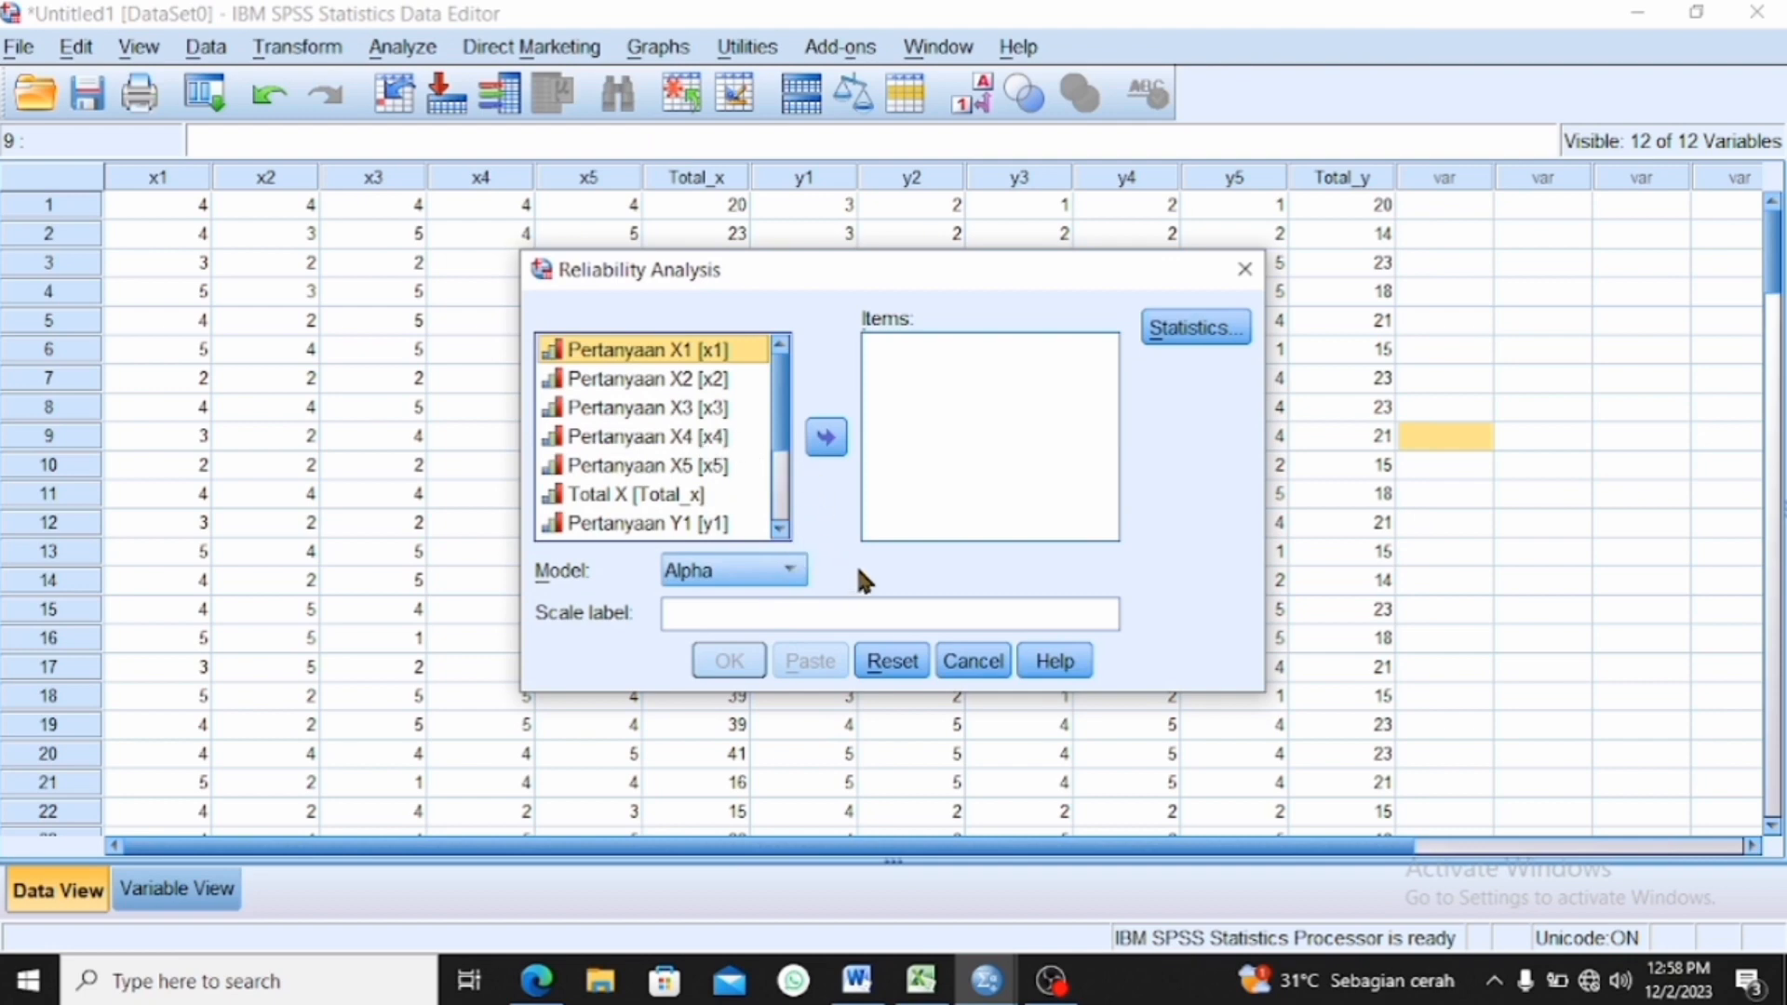
pyautogui.hotkey('shift', 'Down')
pyautogui.hotkey('shift', 'Down')
pyautogui.hotkey('shift', 'Down')
pyautogui.hotkey('shift', 'Down')
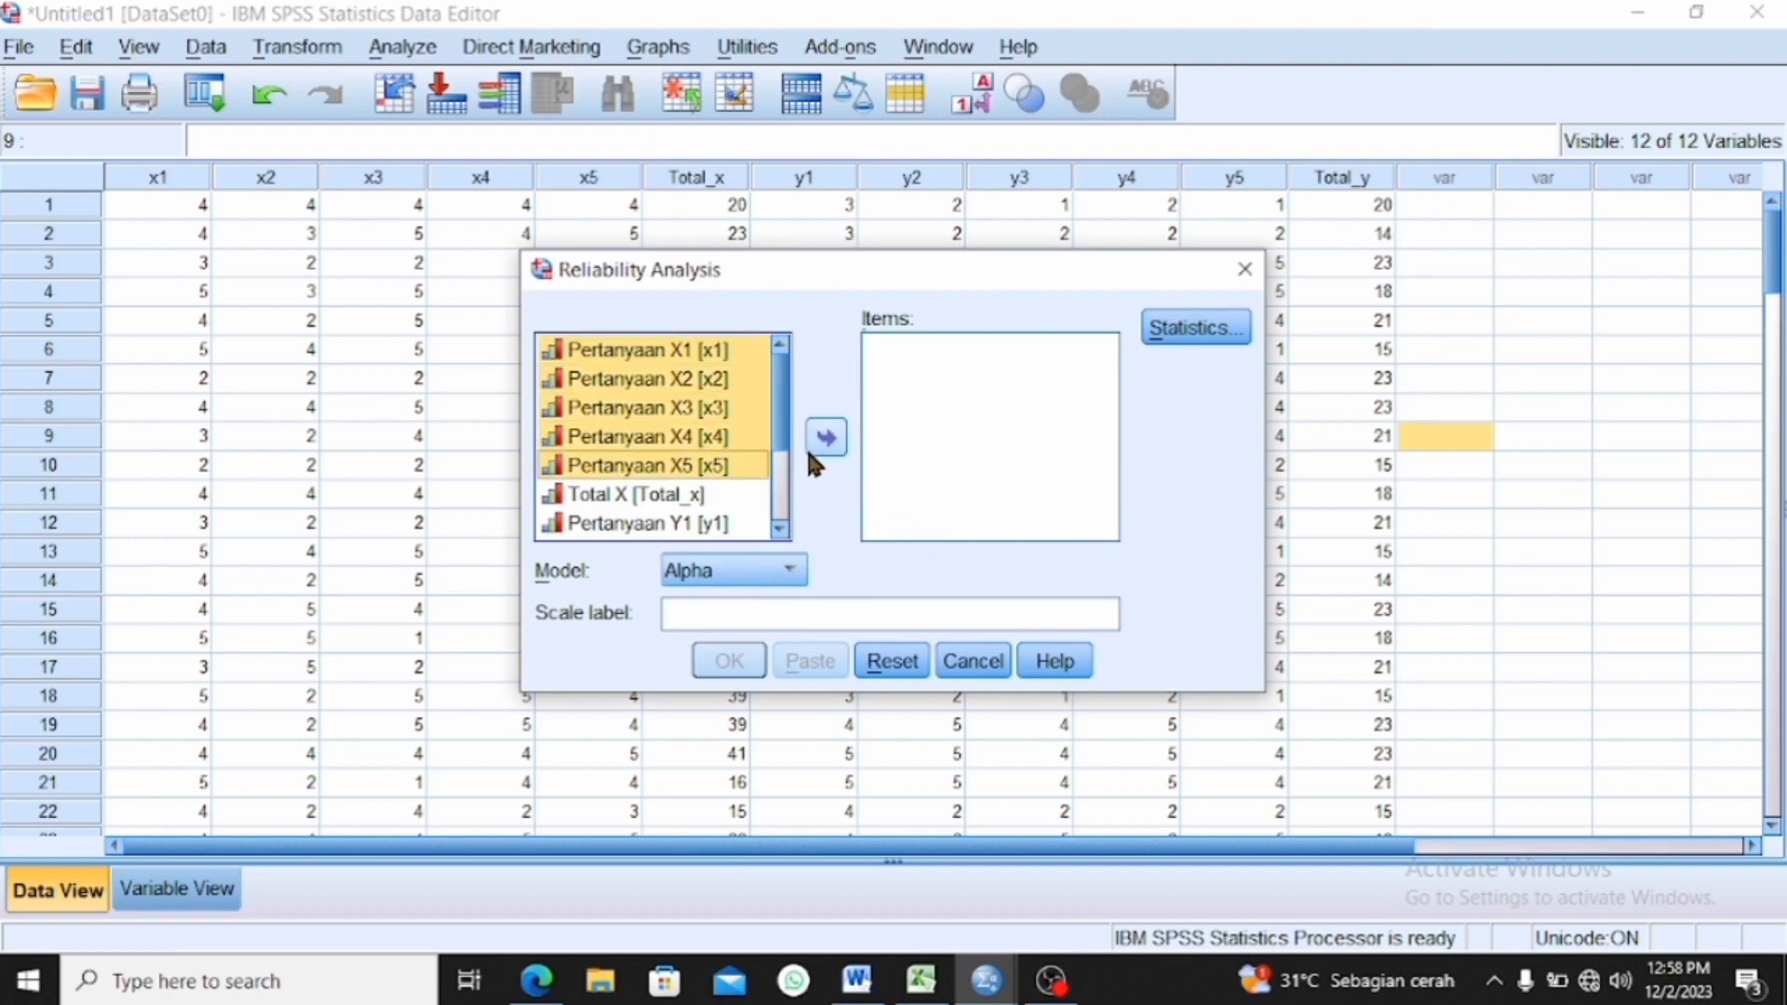
pyautogui.click(841, 446)
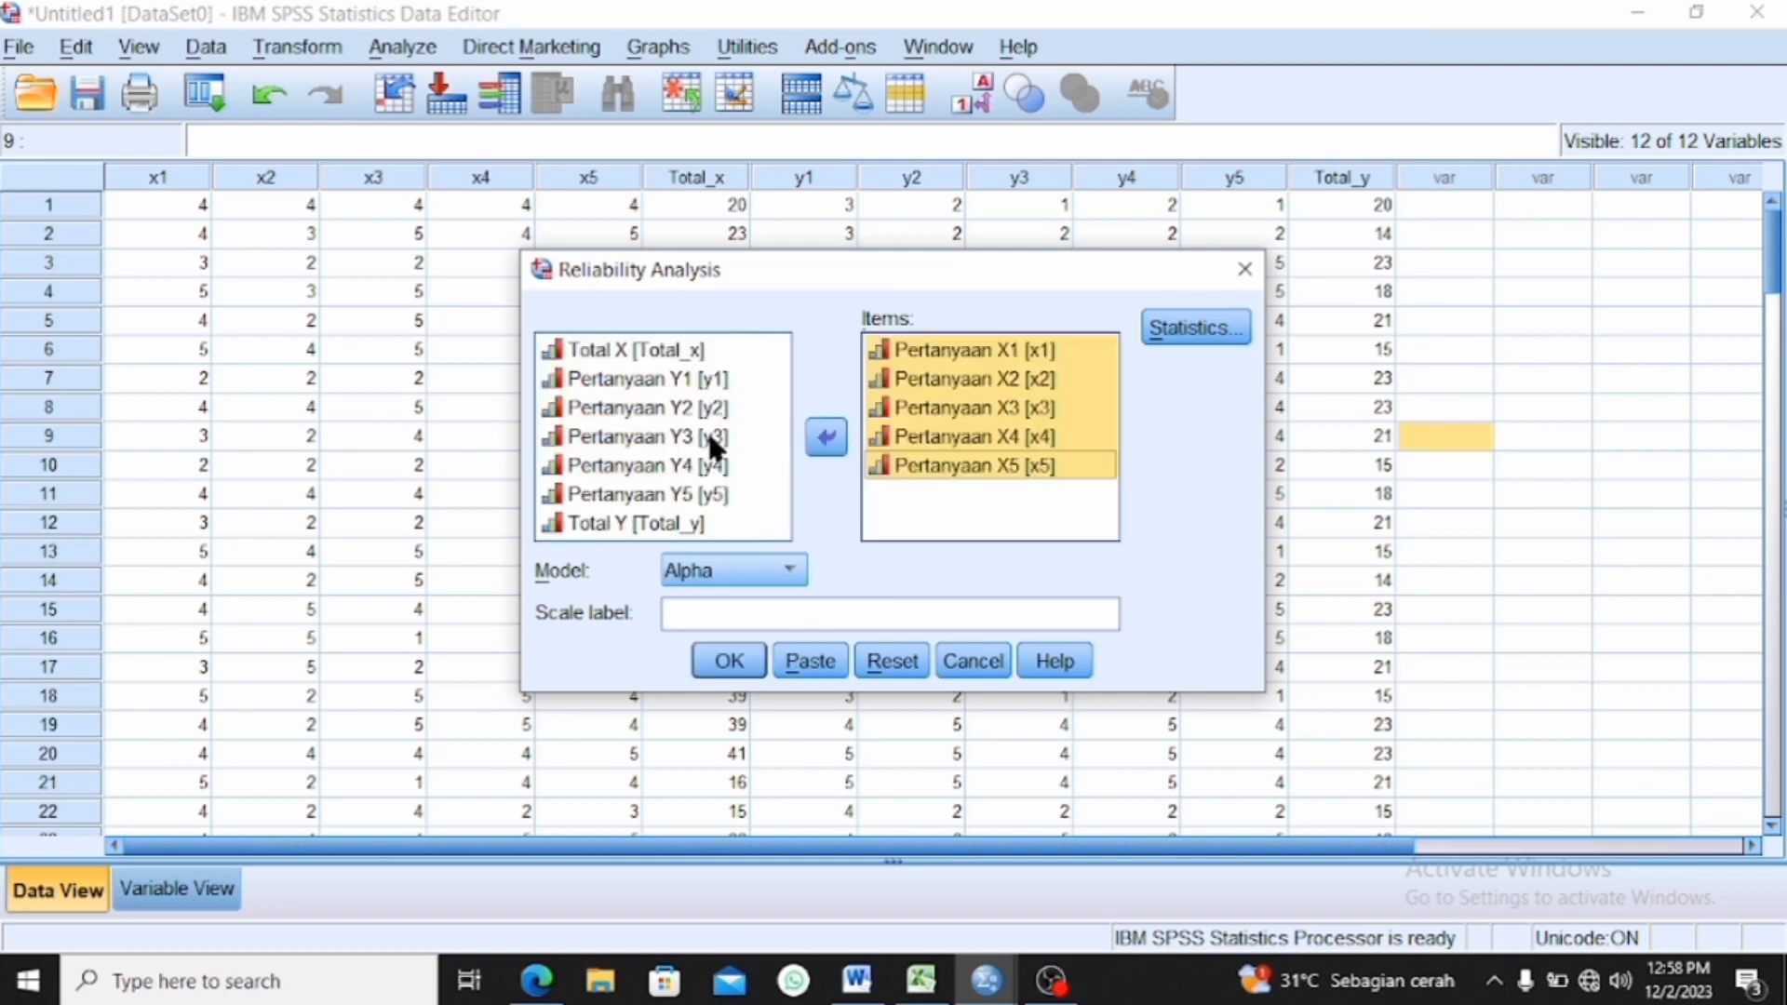
# - Include Item, Scale and Scale if item deleted descriptives plus inter-item correlations and covariances, and run the reliability analysis
pyautogui.click(1194, 333)
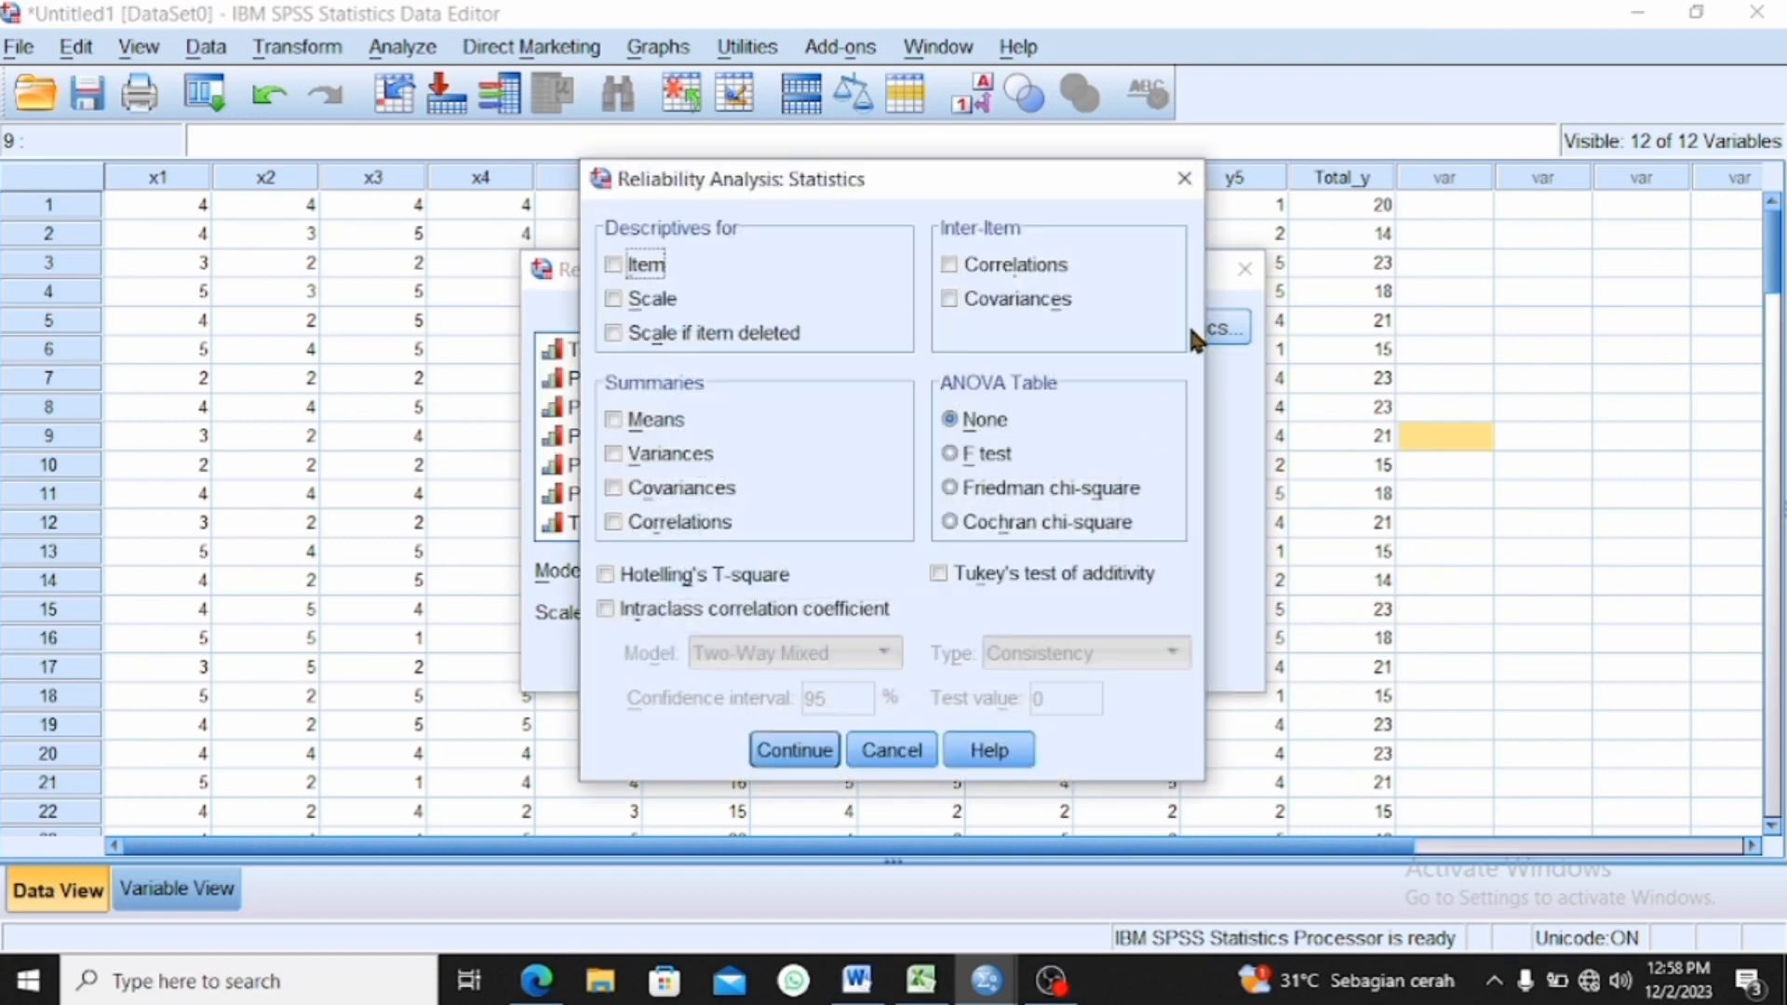
pyautogui.click(616, 296)
pyautogui.click(622, 335)
pyautogui.click(950, 267)
pyautogui.click(949, 300)
pyautogui.click(794, 750)
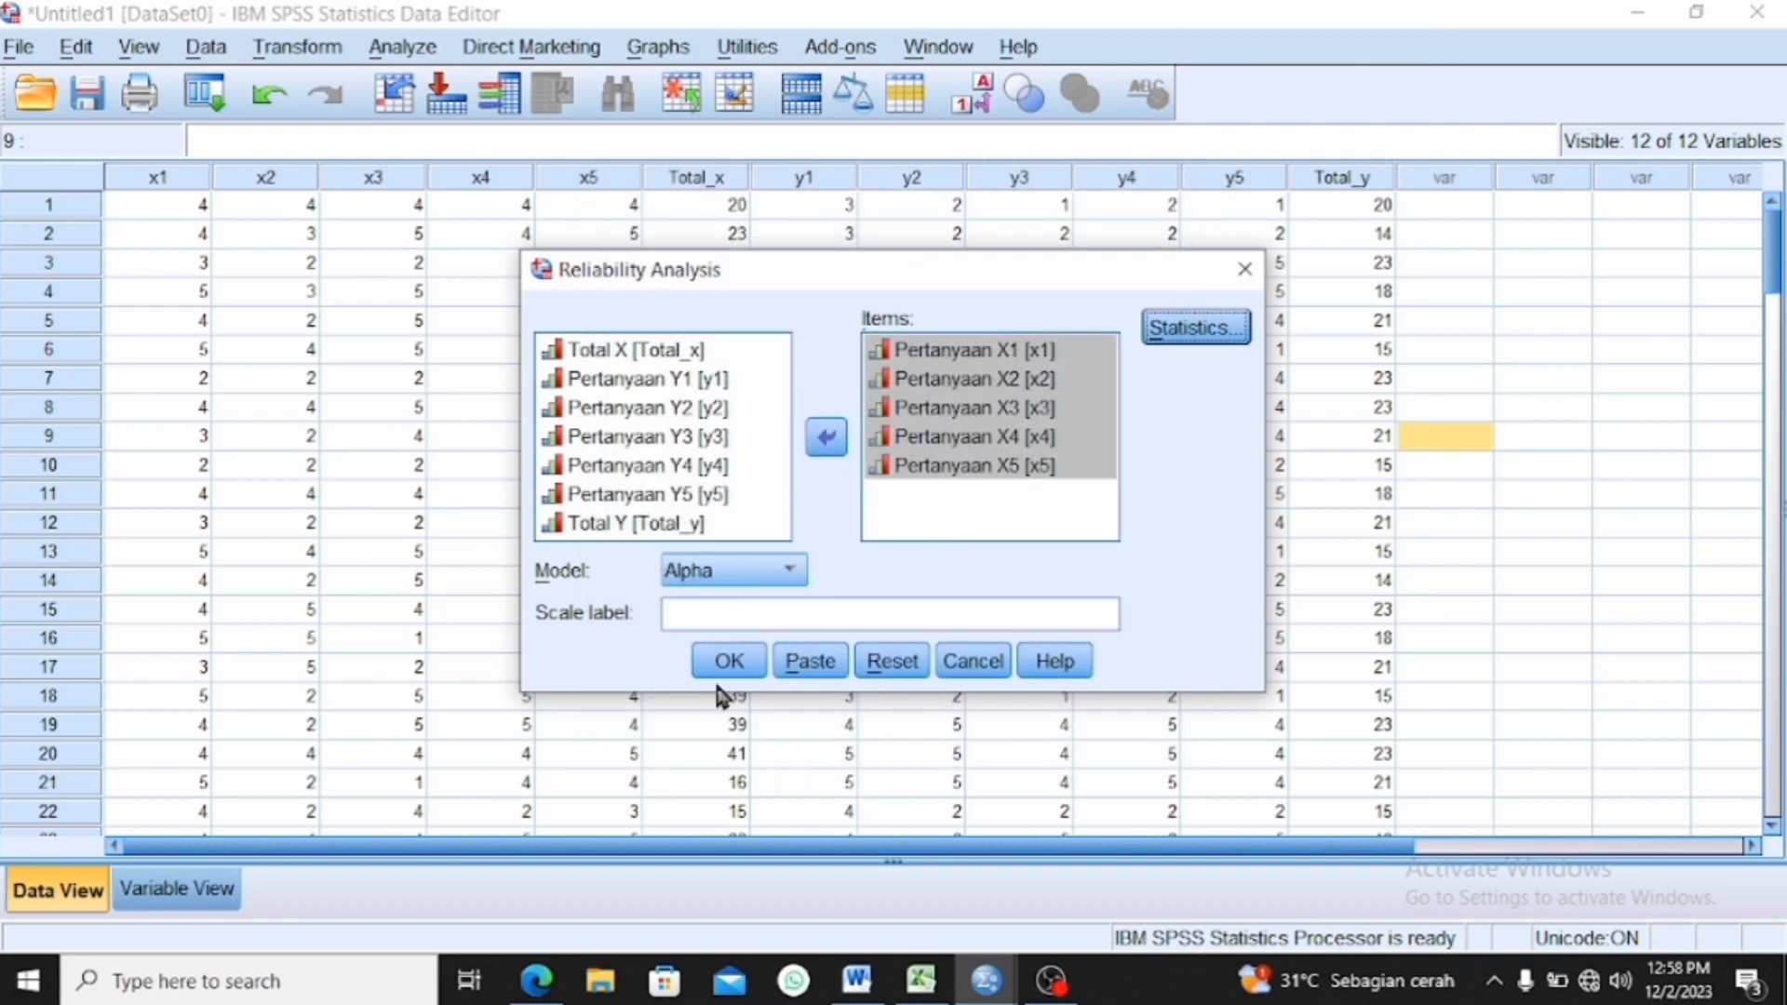
pyautogui.click(727, 663)
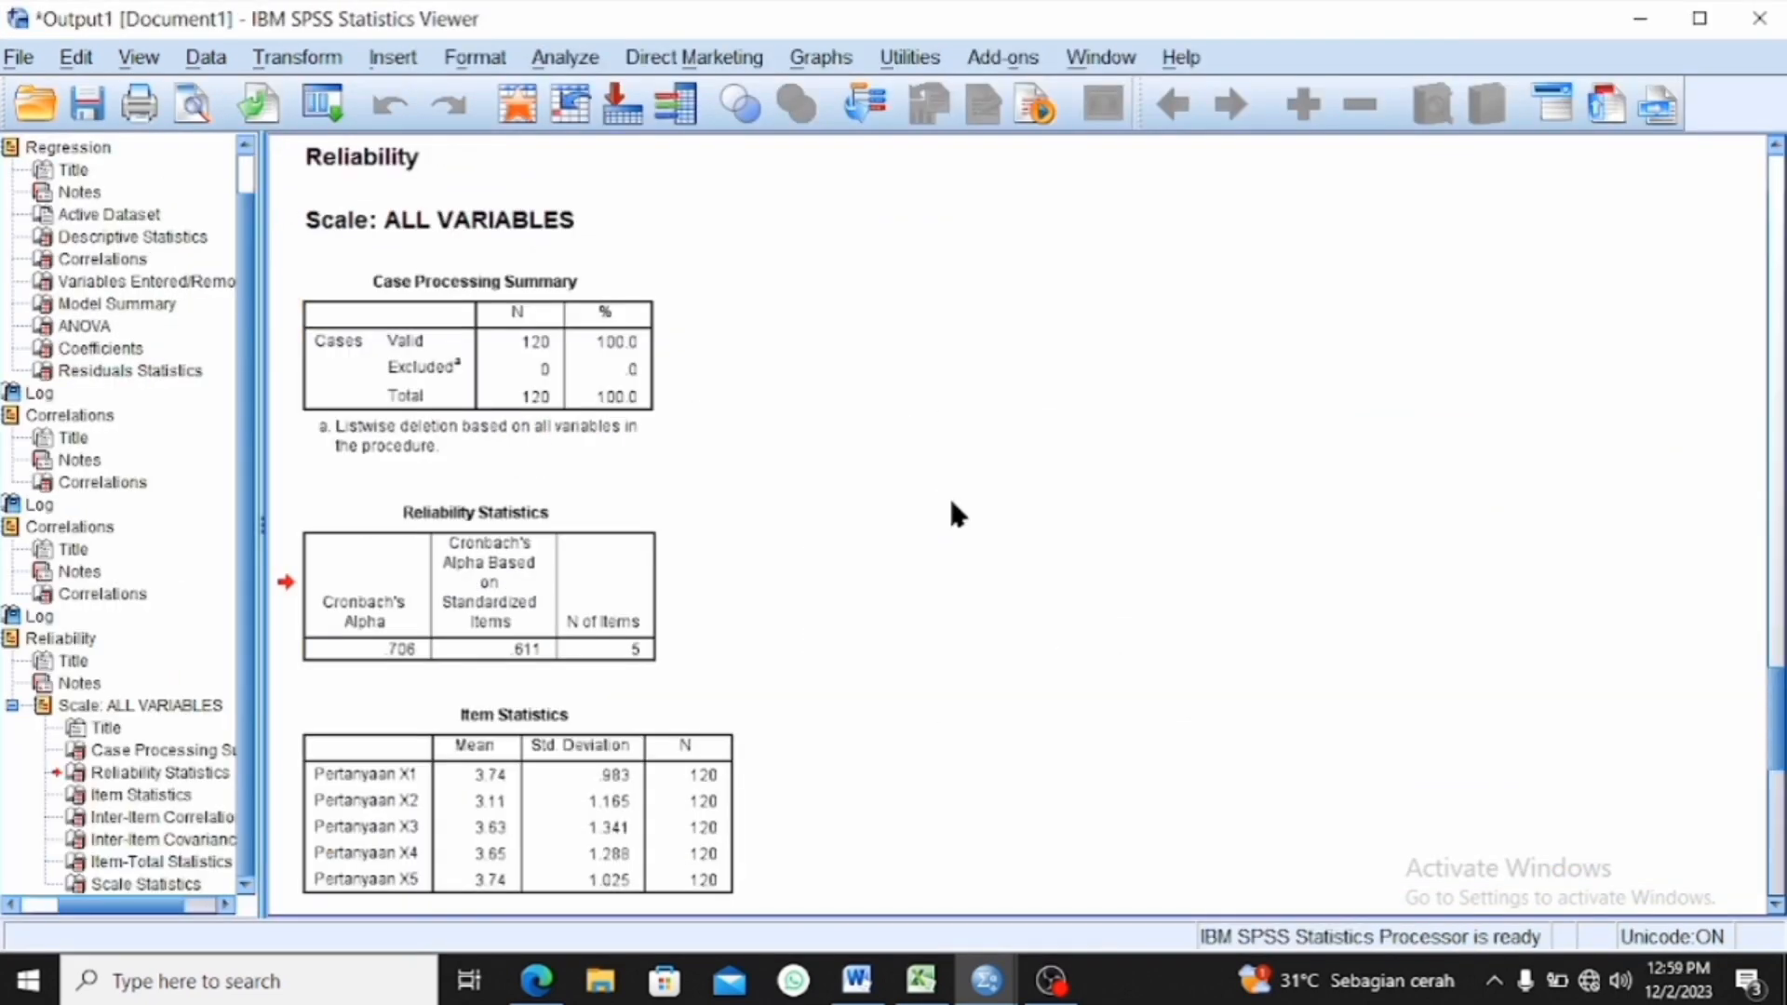
# - Reopen the reliability analysis from the data editor and remove Pertanyaan X1 to X5 from its items
pyautogui.click(413, 534)
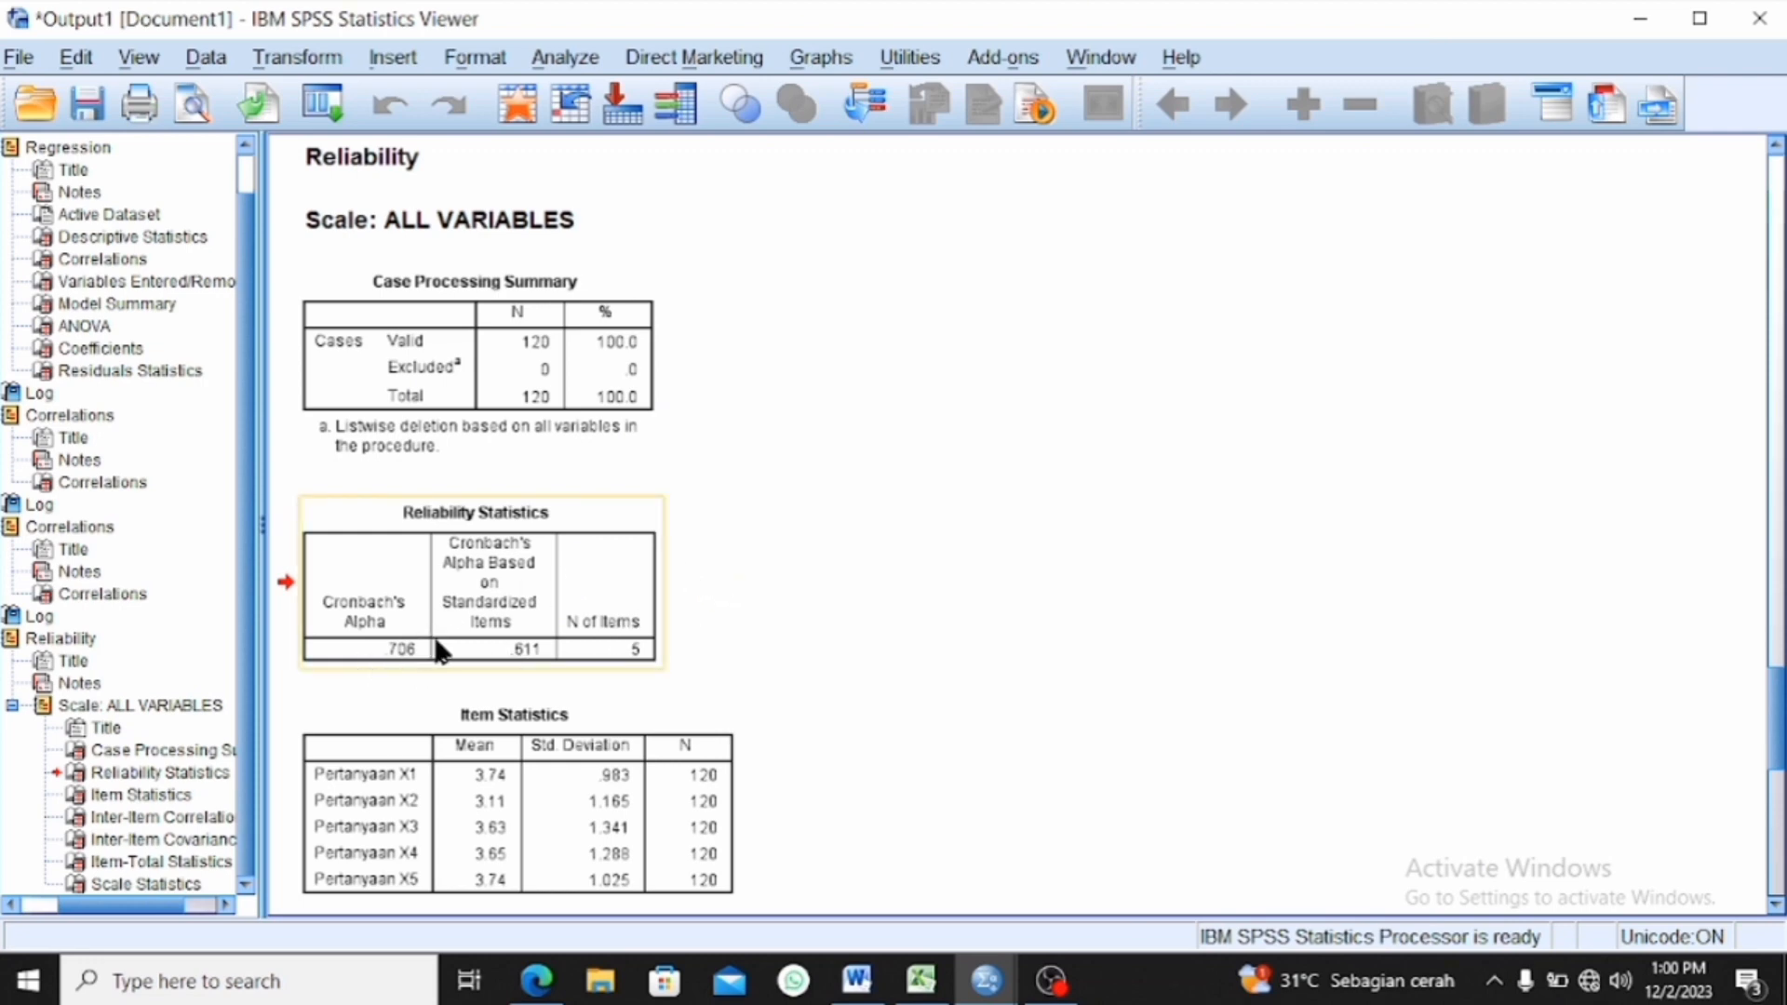
pyautogui.moveTo(987, 980)
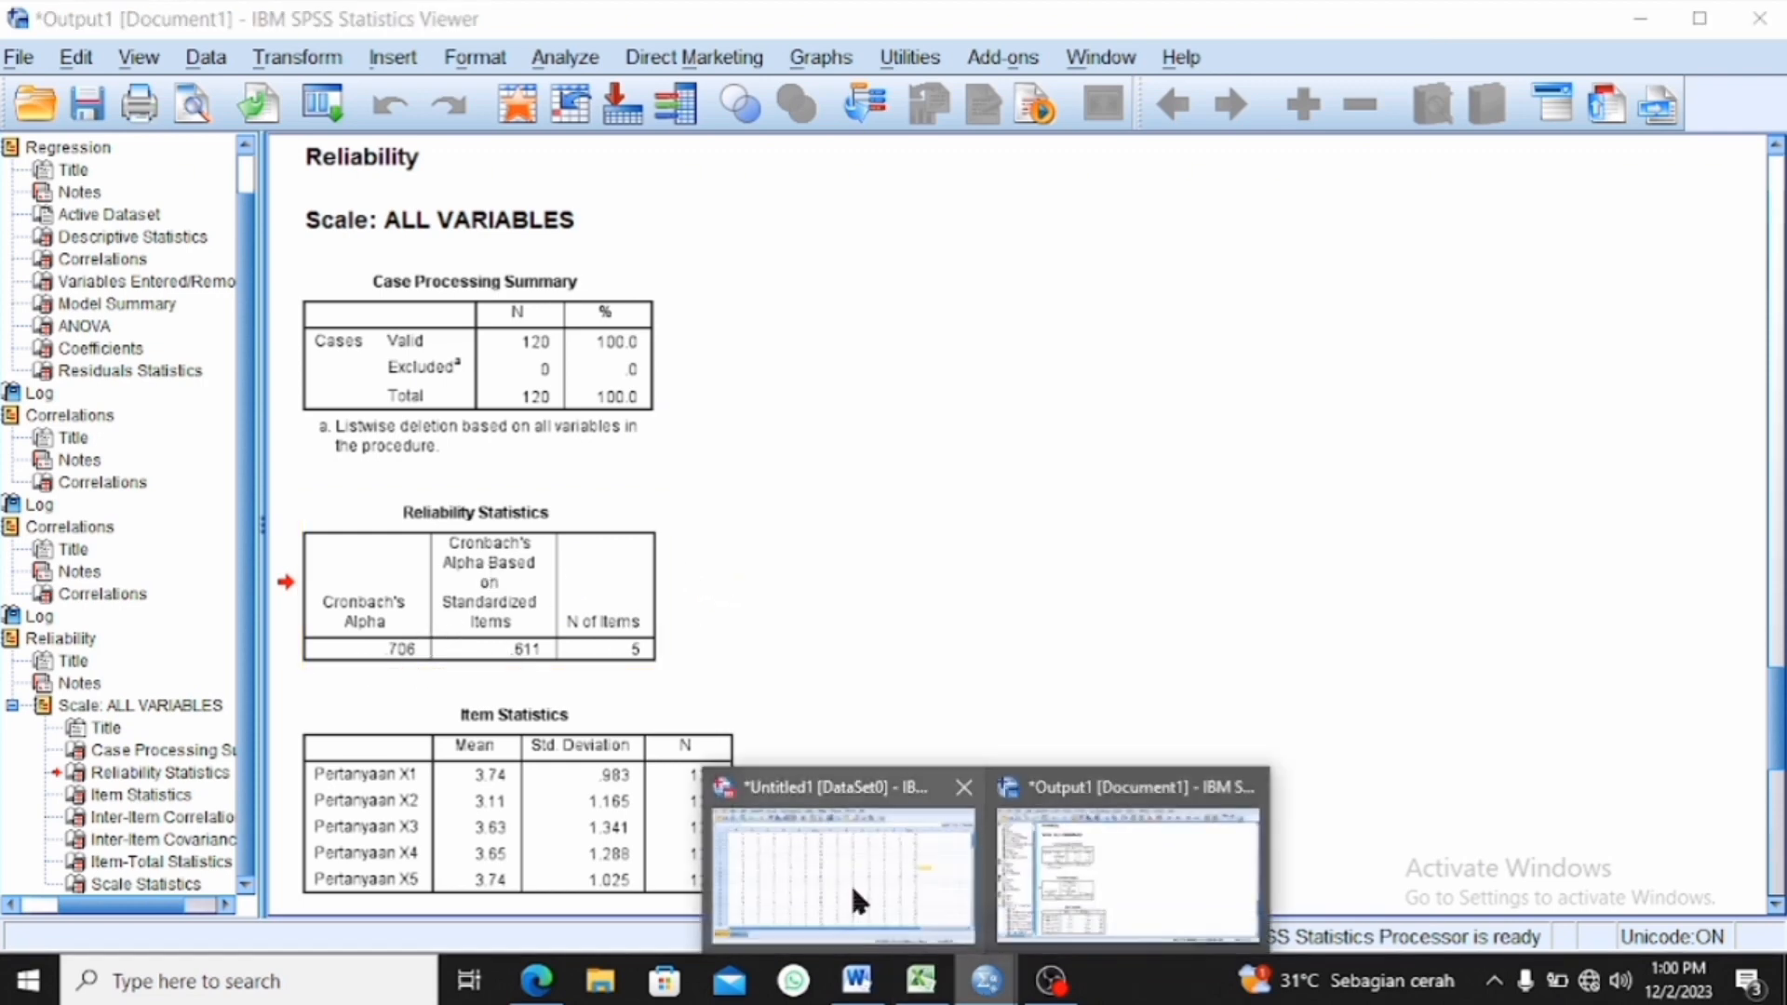
pyautogui.click(851, 884)
pyautogui.click(402, 46)
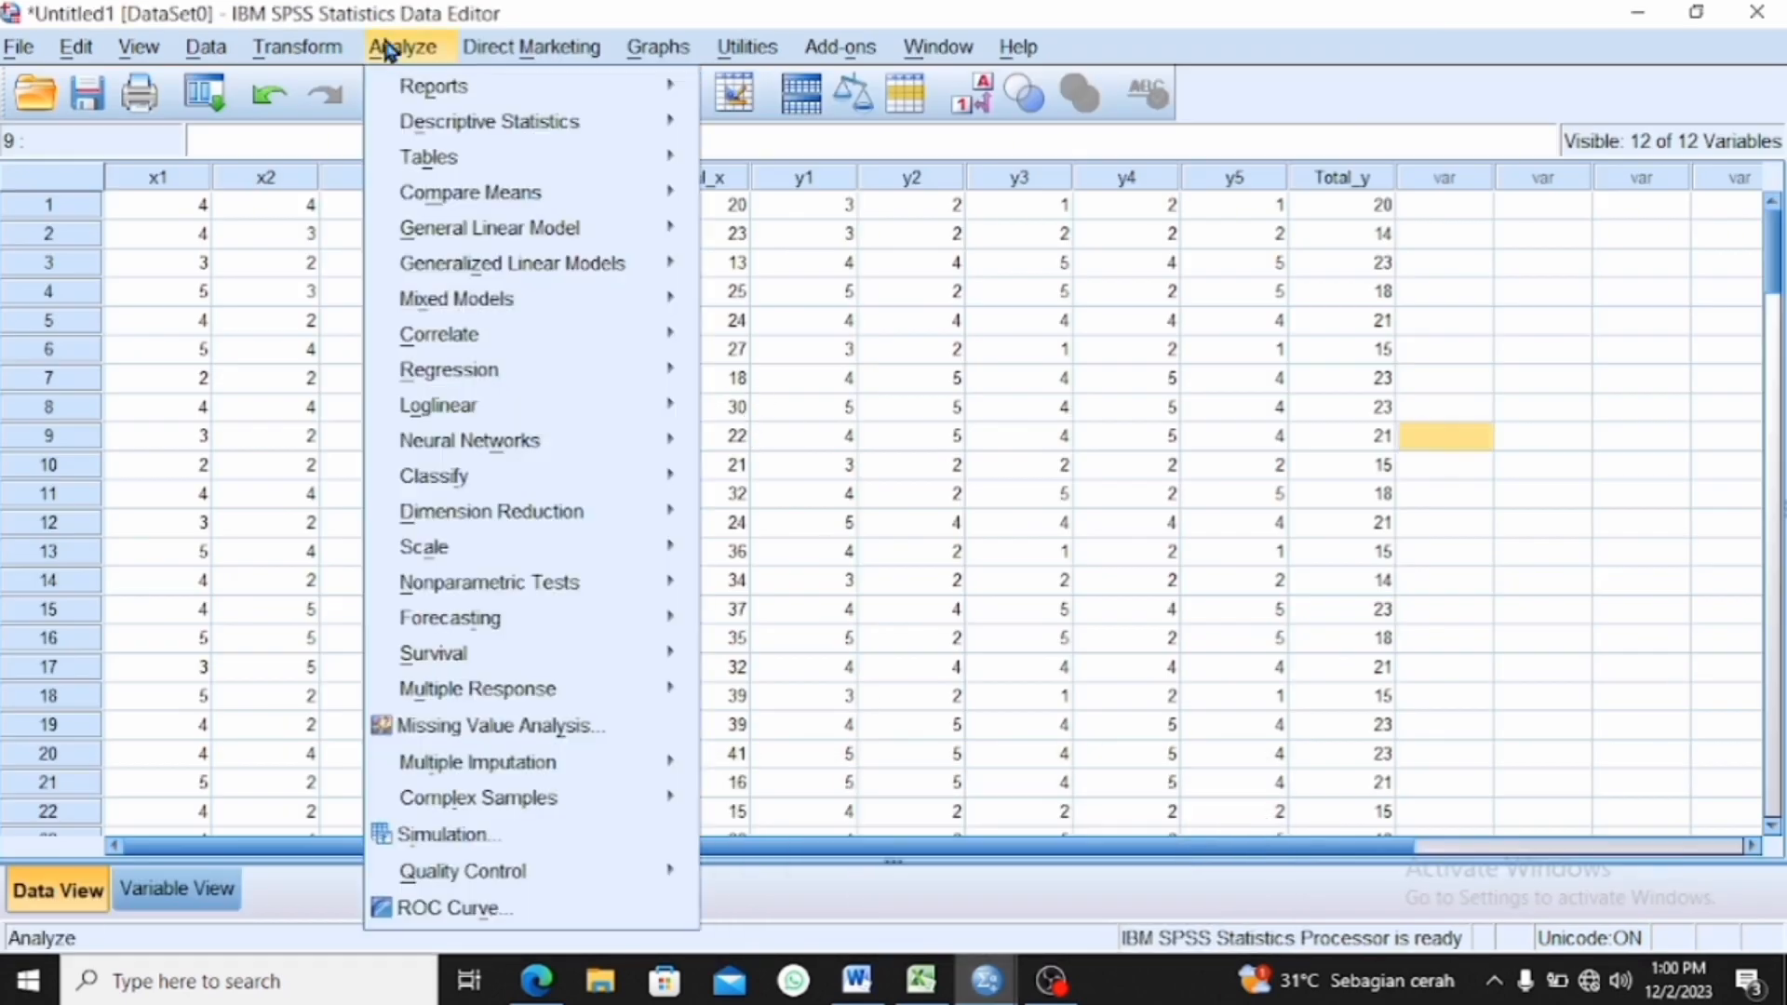
pyautogui.moveTo(490, 542)
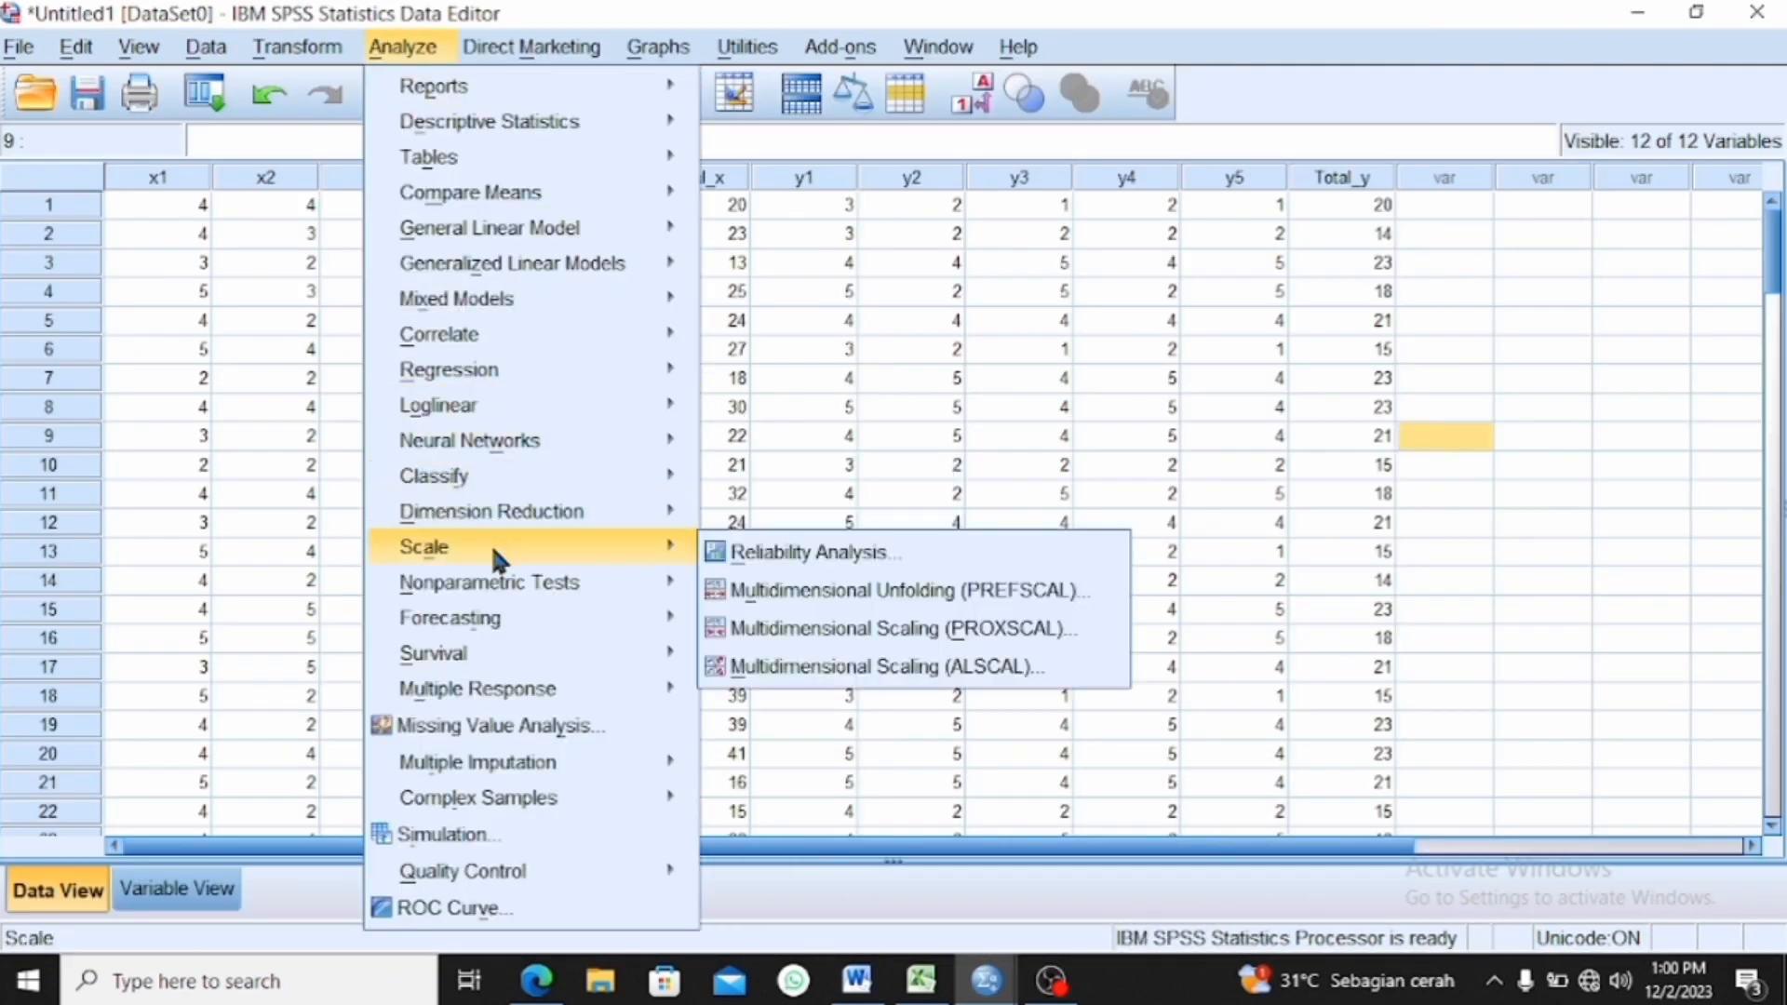
pyautogui.click(722, 557)
pyautogui.click(935, 354)
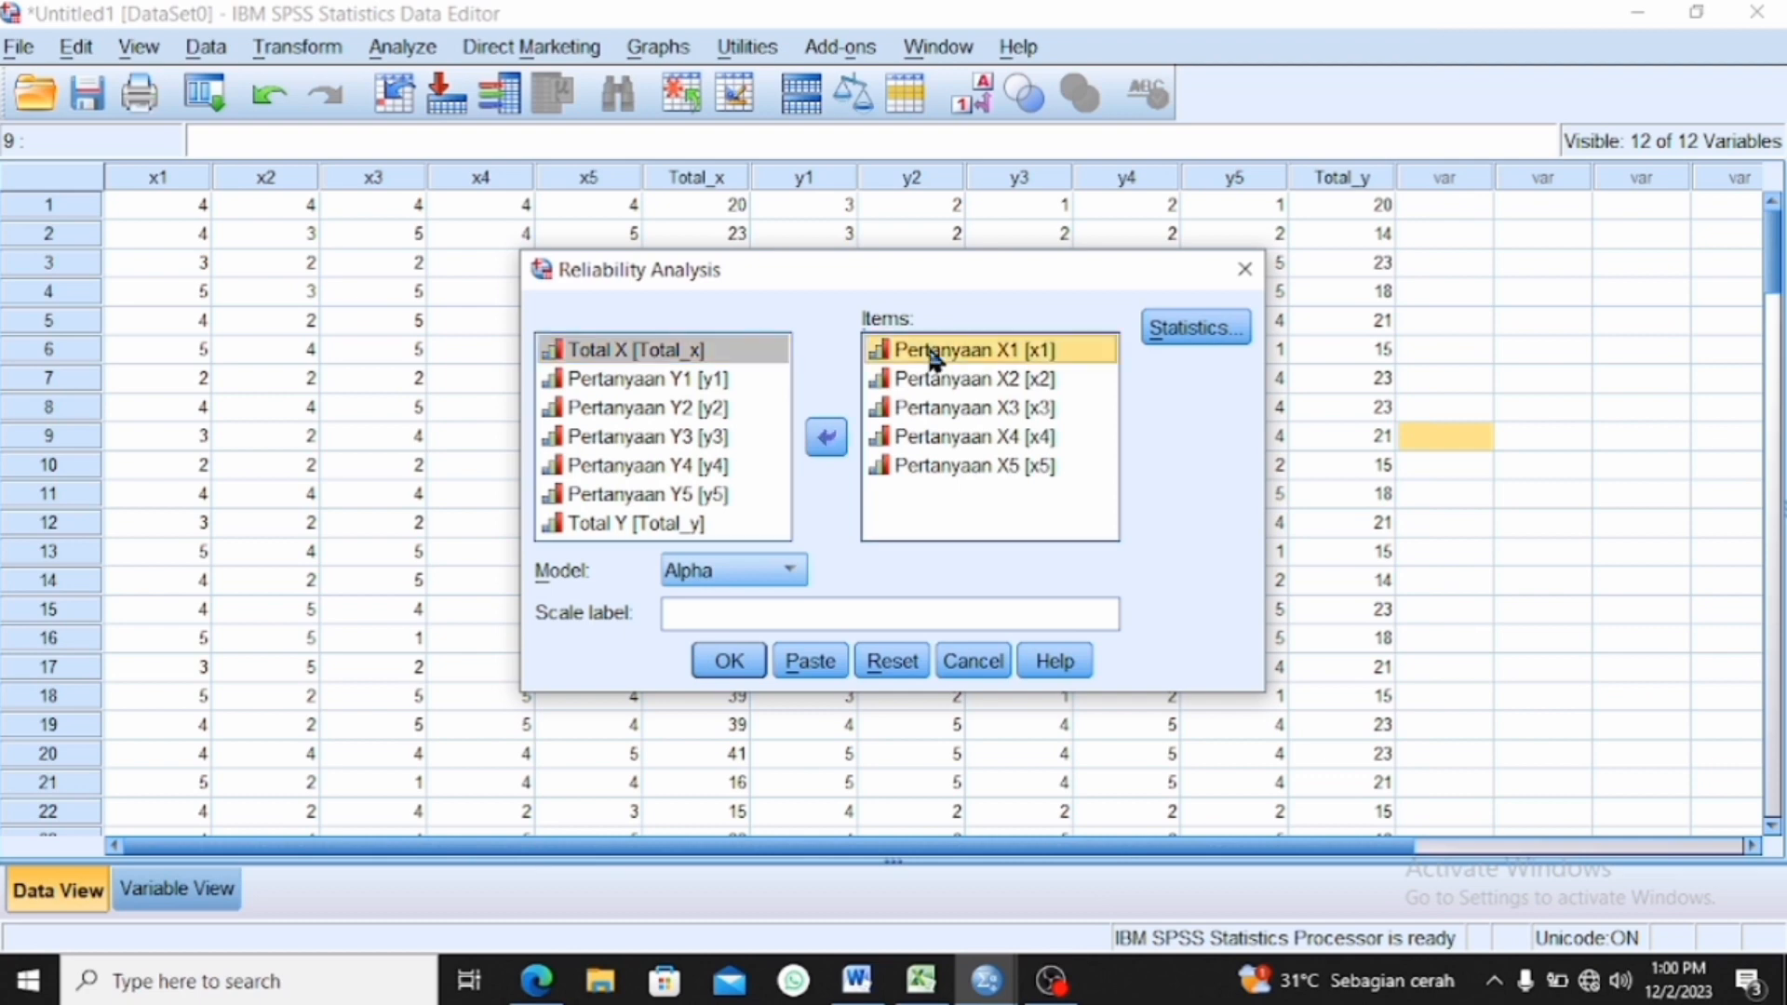
pyautogui.hotkey('shift', 'Down')
pyautogui.hotkey('shift', 'Down')
pyautogui.hotkey('shift', 'Down')
pyautogui.hotkey('shift', 'Down')
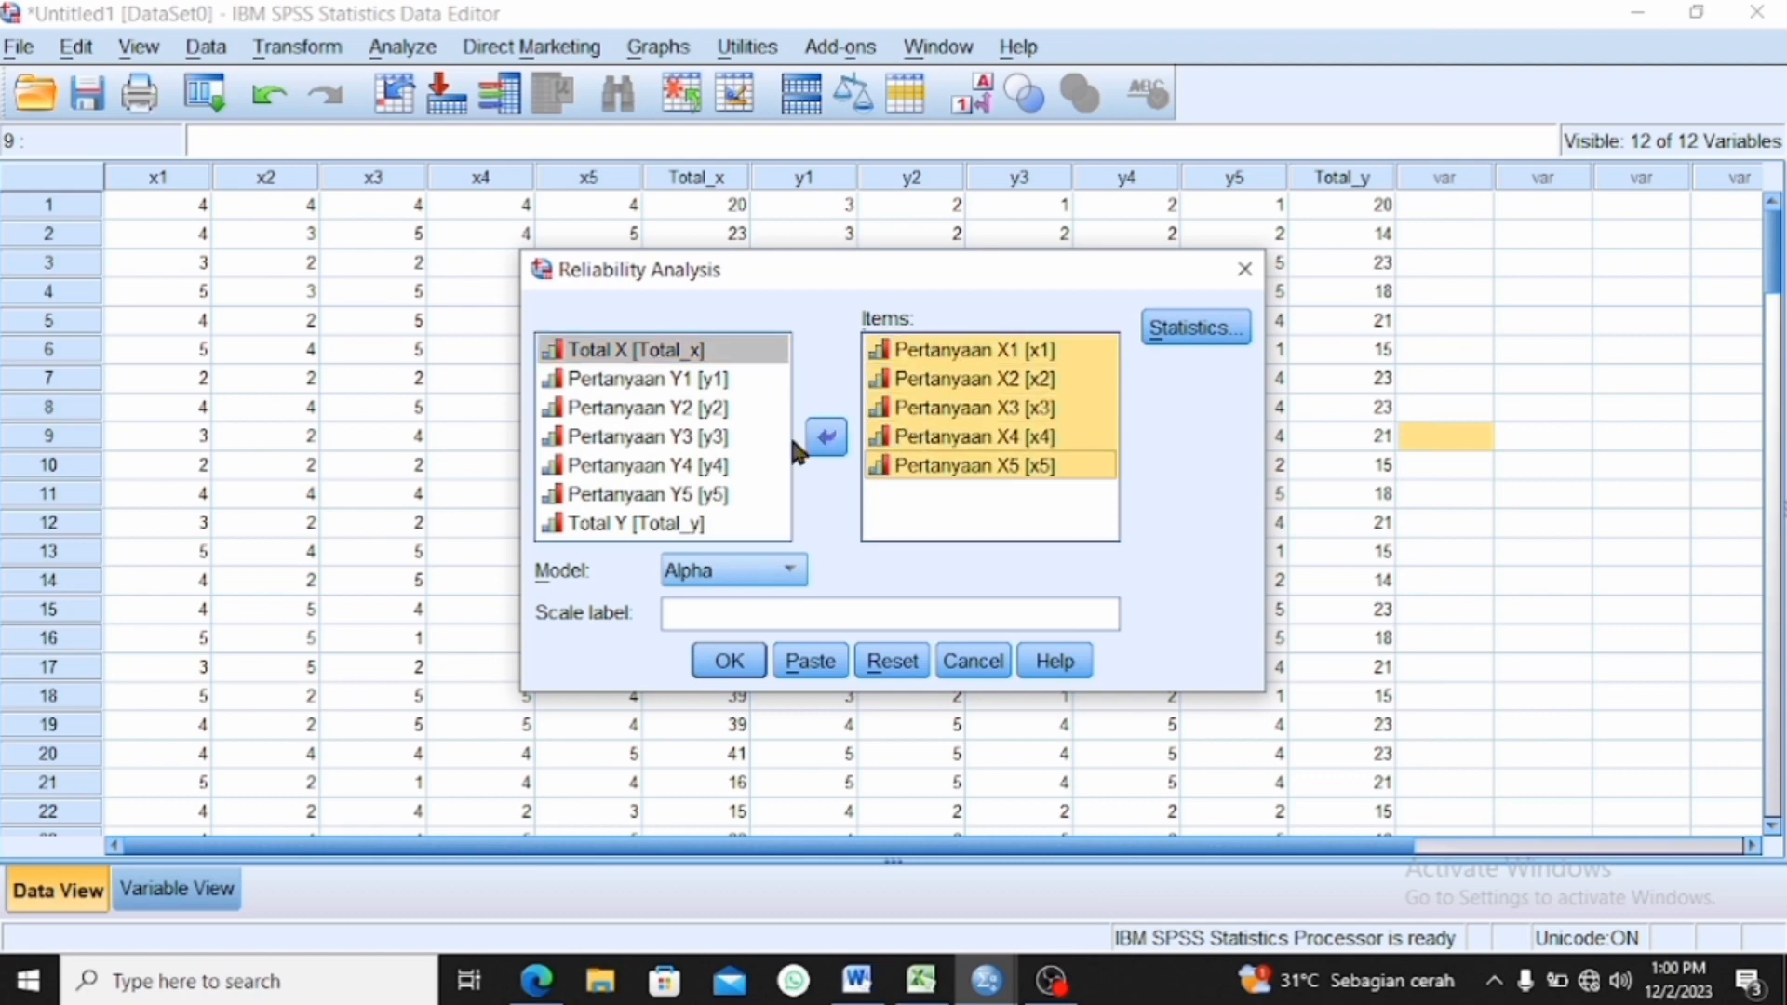
pyautogui.click(826, 438)
# - Add Pertanyaan Y1 to Y5 as the items and run the reliability analysis with the Alpha model
pyautogui.scroll(-1, 731, 502)
pyautogui.click(698, 436)
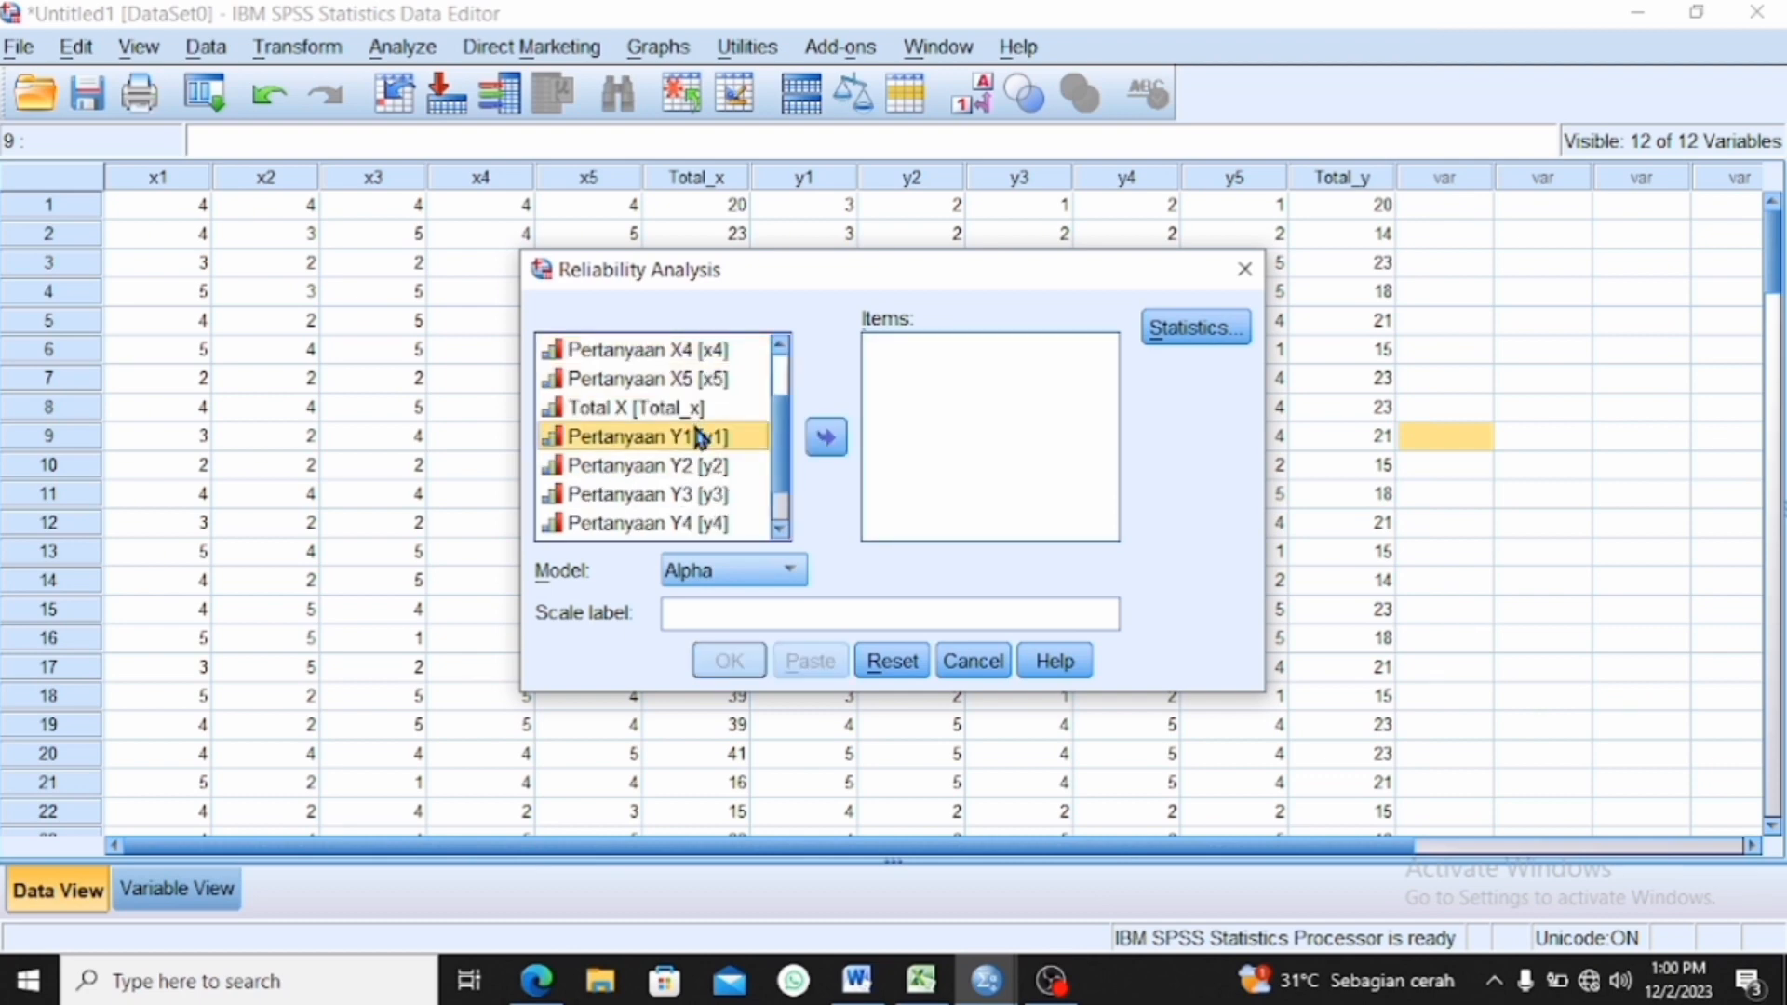
pyautogui.hotkey('shift', 'Down')
pyautogui.hotkey('shift', 'Down')
pyautogui.hotkey('shift', 'Down')
pyautogui.hotkey('shift', 'Down')
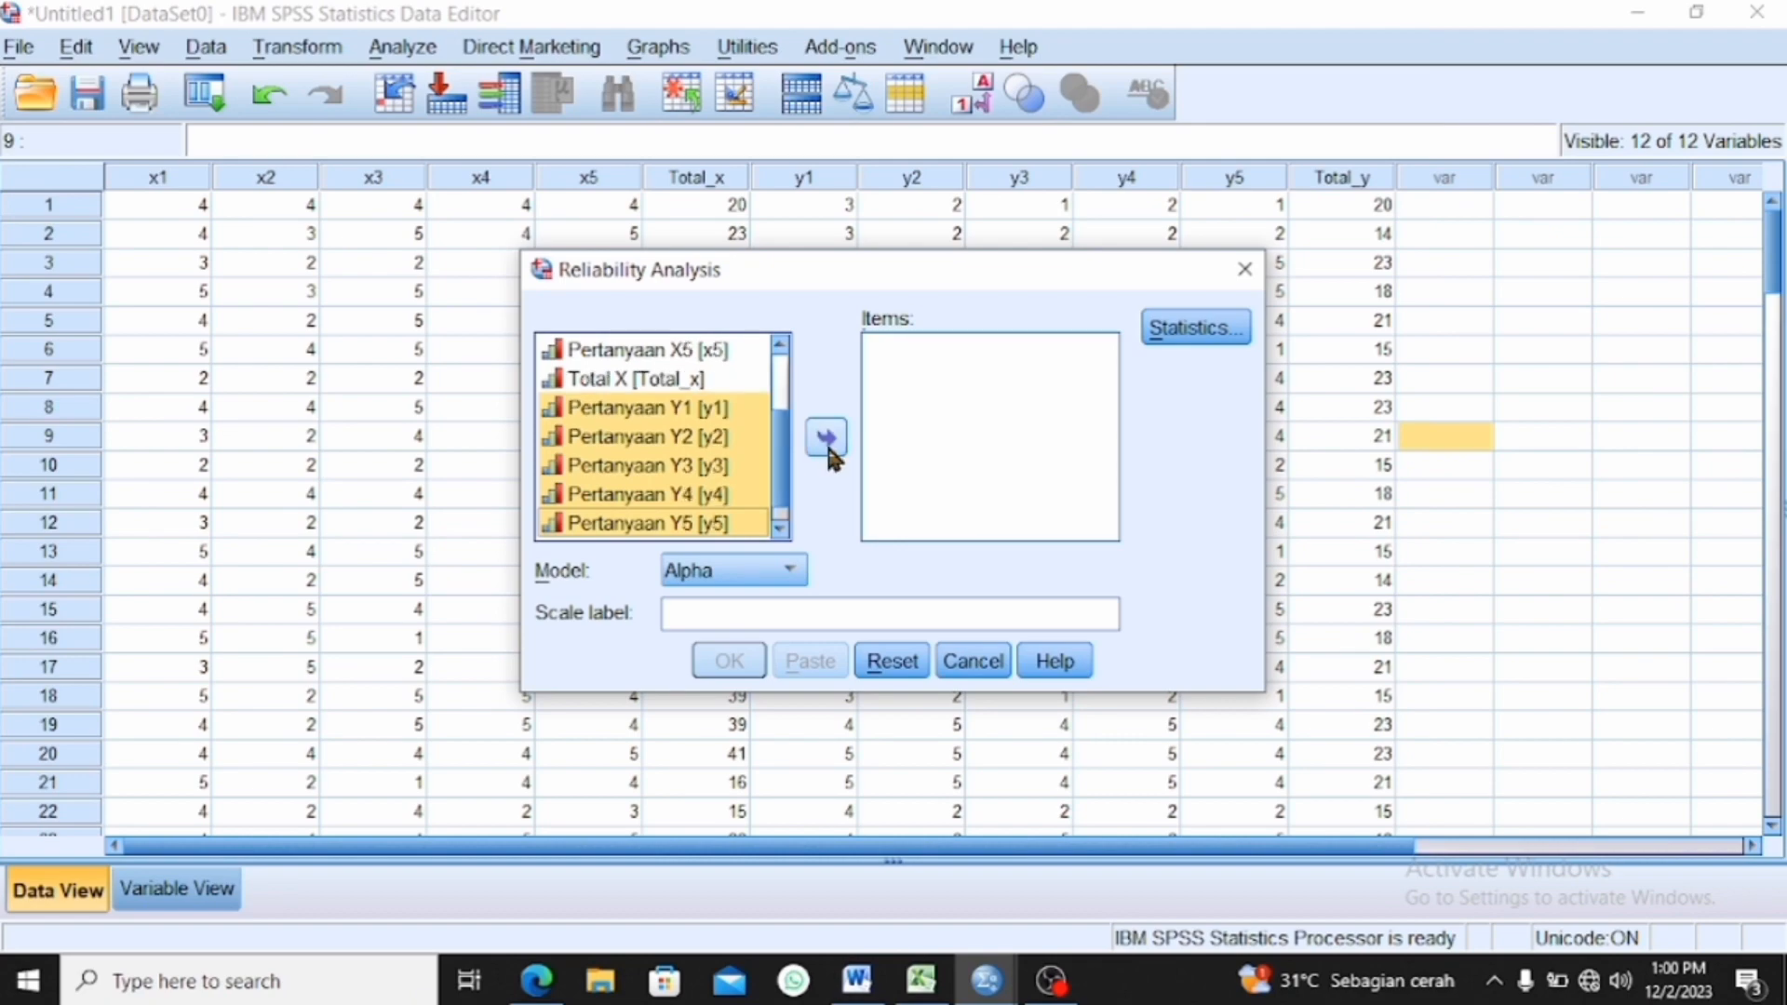
pyautogui.click(831, 447)
pyautogui.click(727, 663)
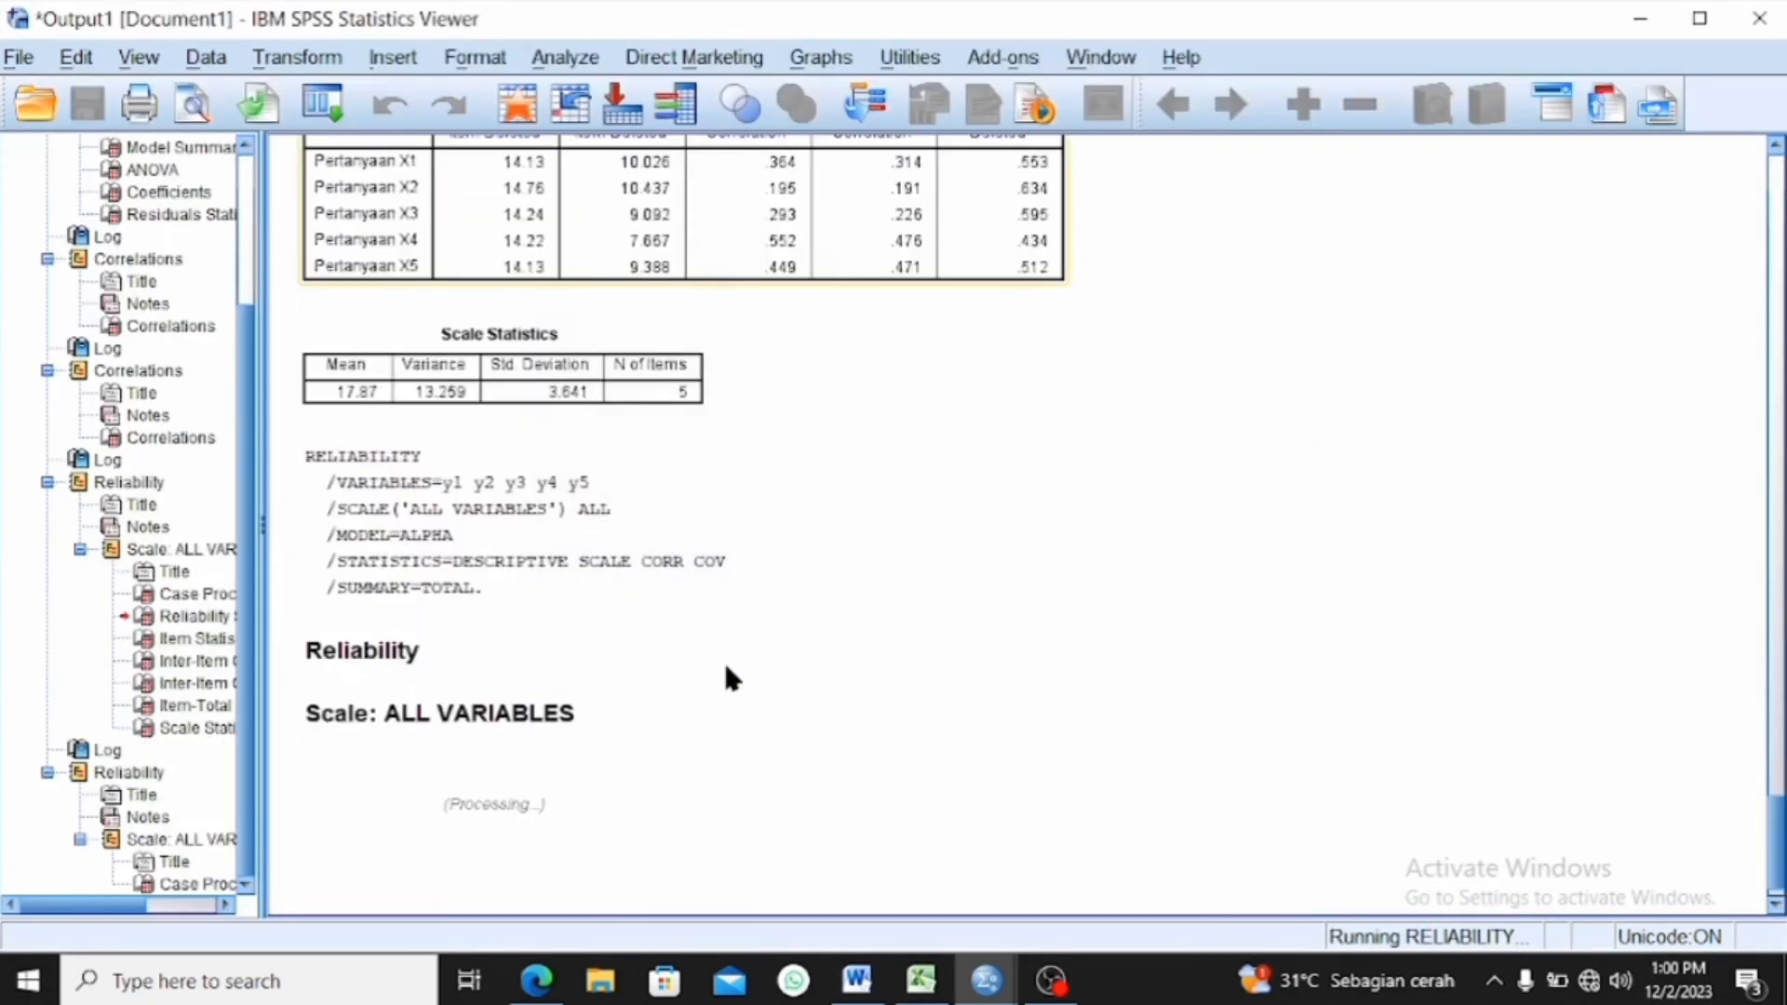
# - Examine Cronbach's Alpha in the Reliability Statistics table for Pertanyaan Y1 to Y5
pyautogui.scroll(15, 807, 582)
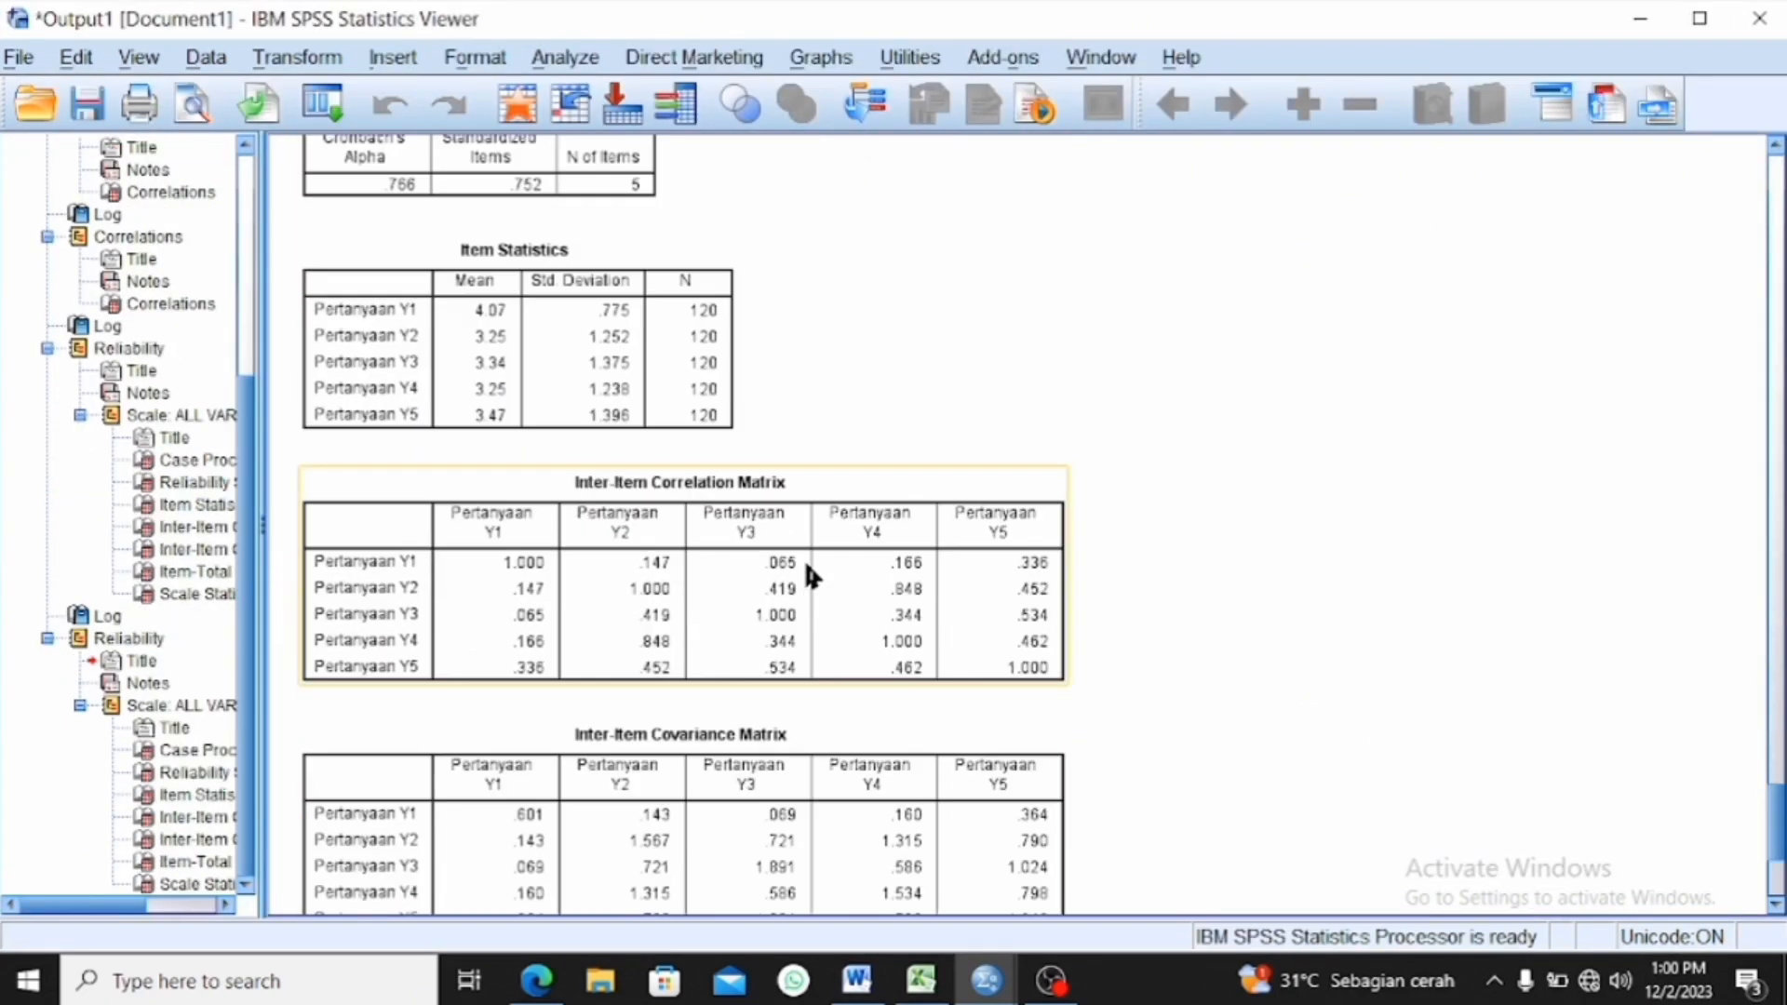
pyautogui.click(644, 471)
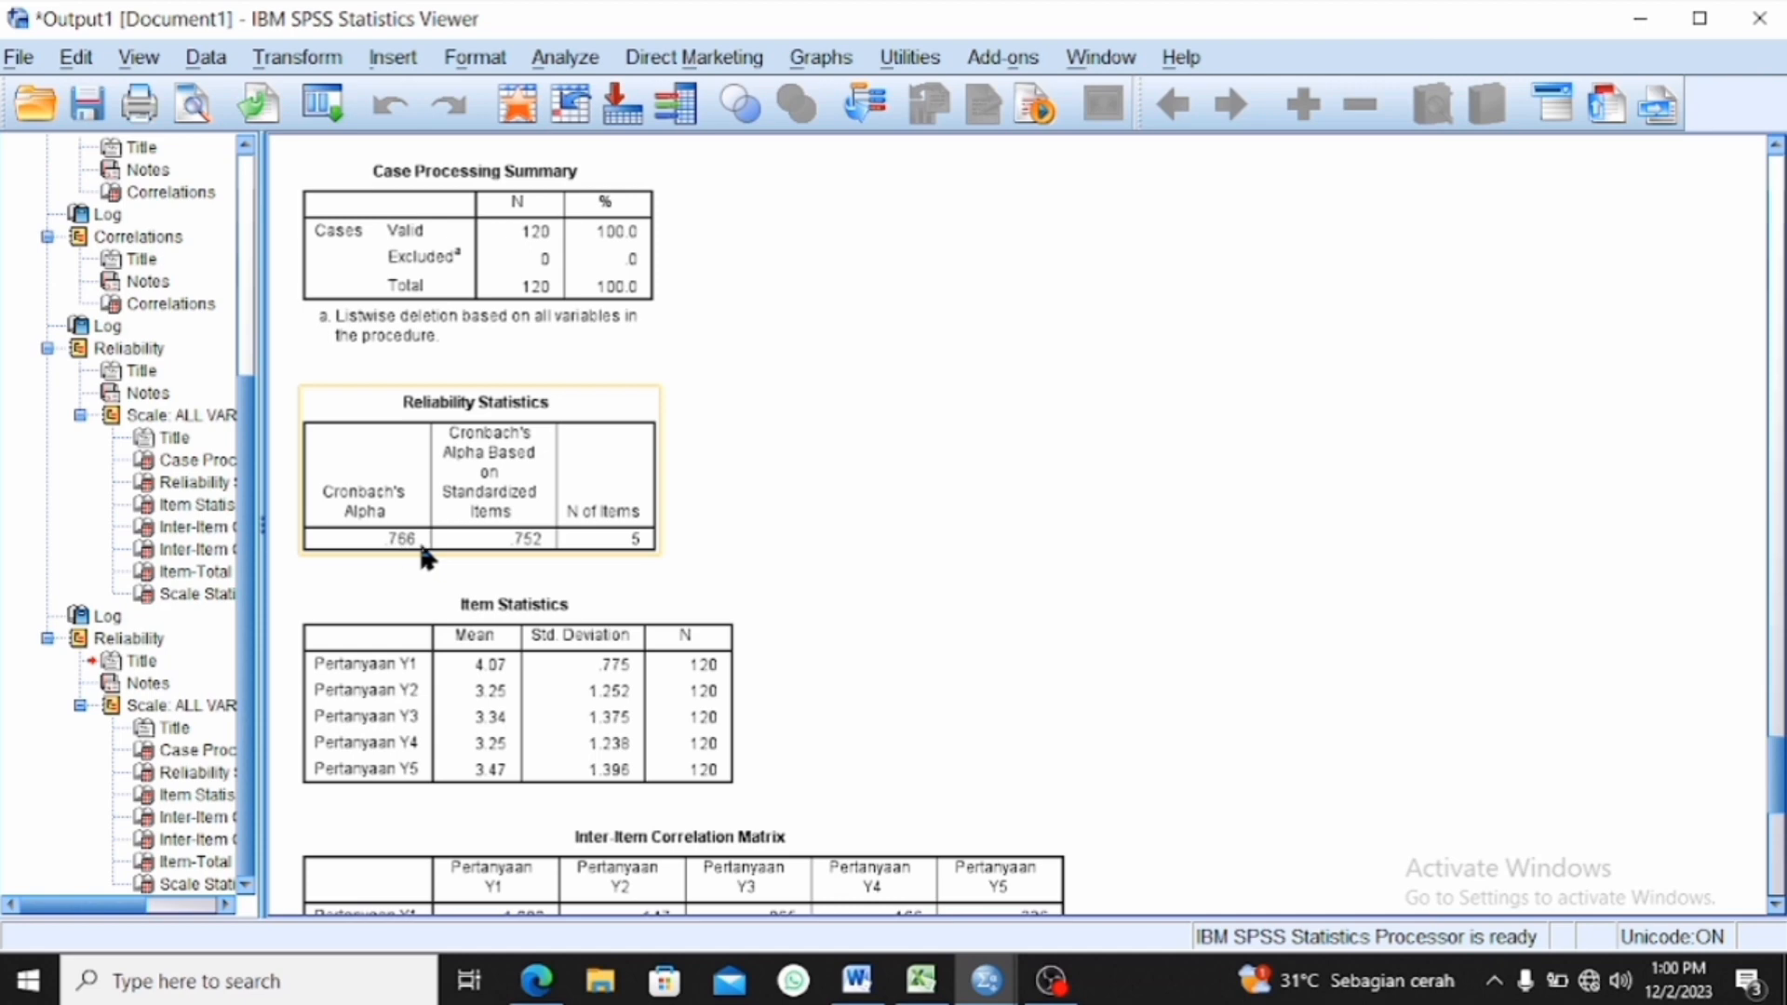
pyautogui.click(692, 488)
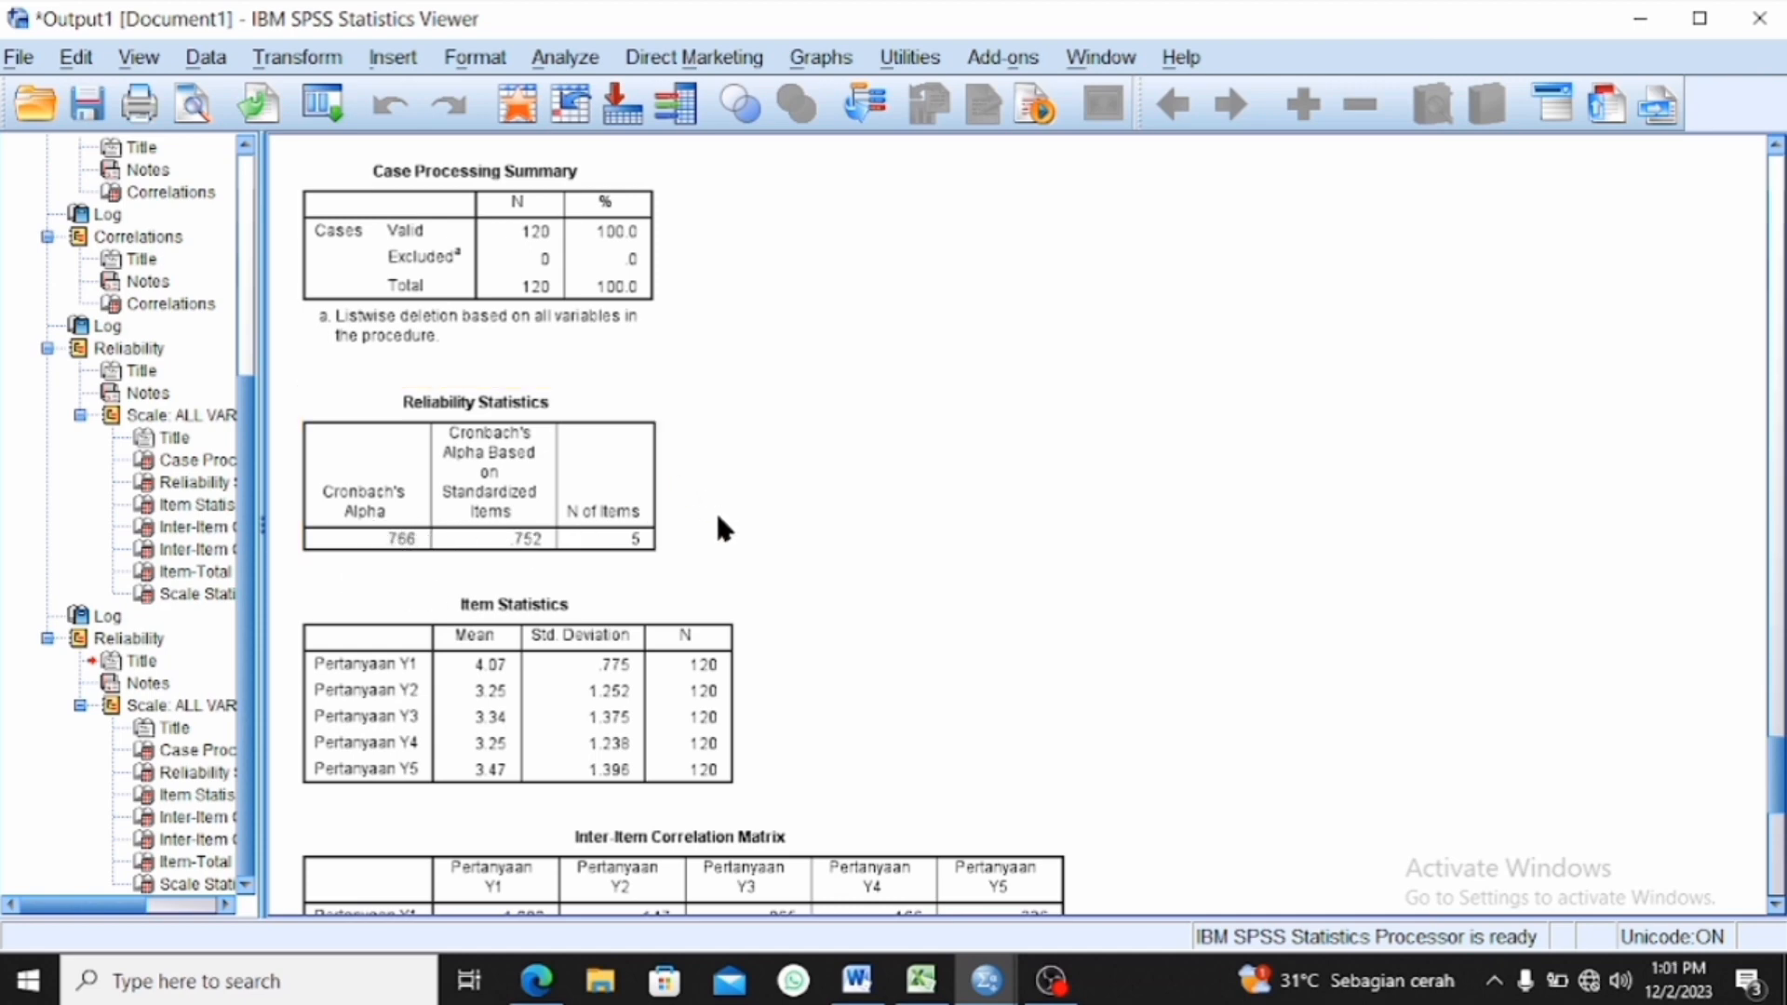